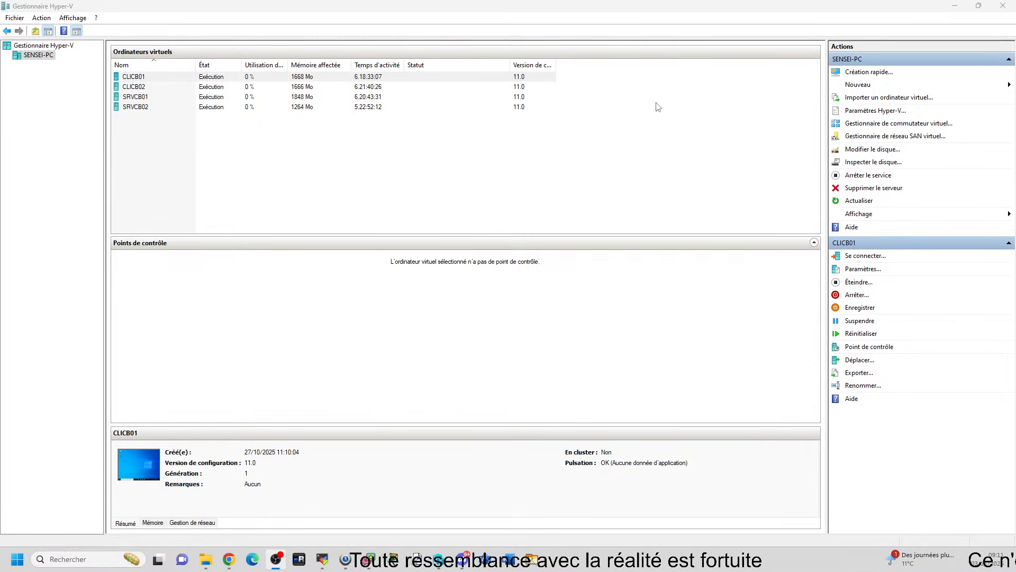
Connect to the SRVCB01 virtual machine, unlock its session and log in with the DOMCB administrator account's password
left_click(137, 98)
double_click(137, 97)
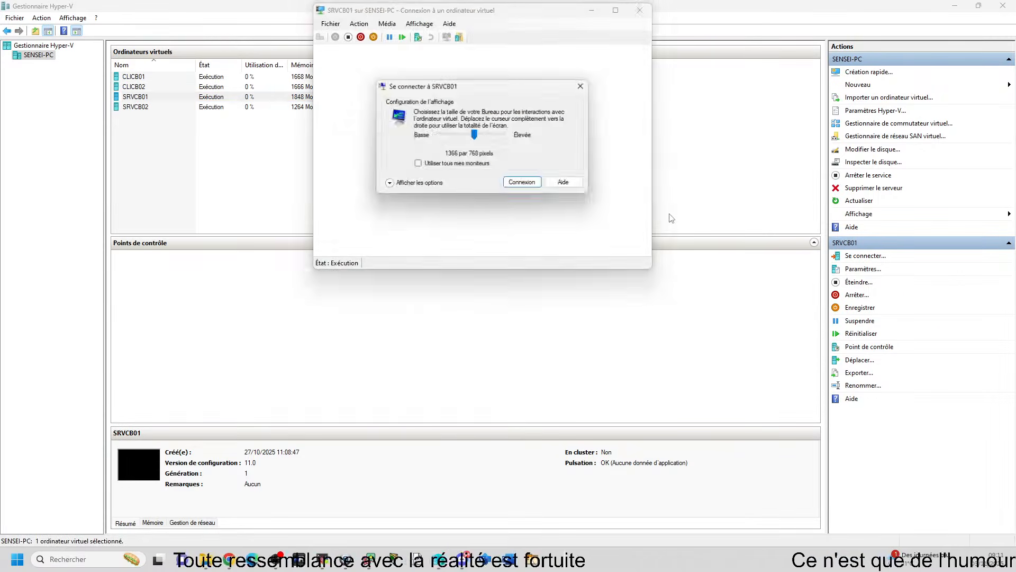
left_click(582, 86)
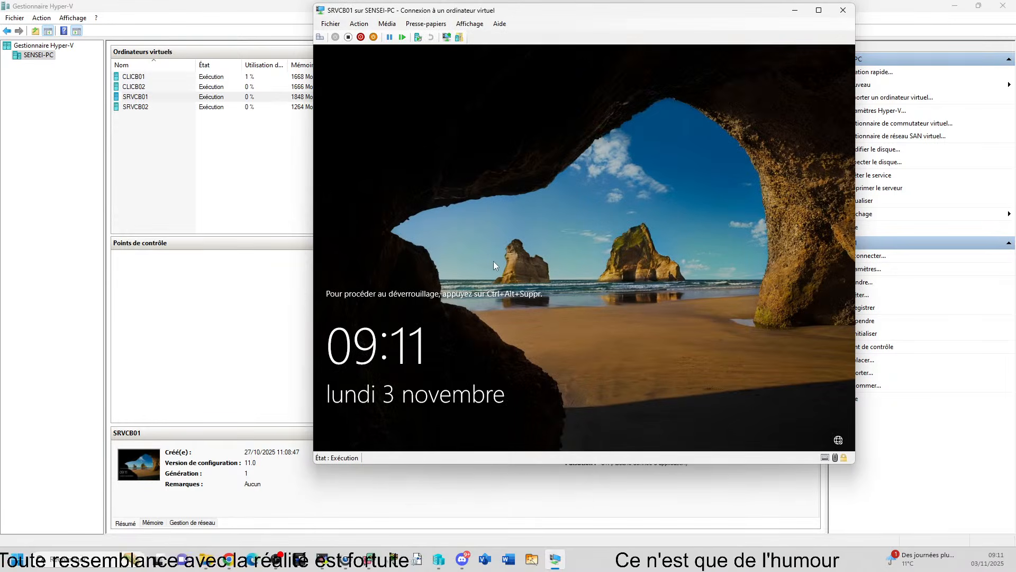
left_click(320, 37)
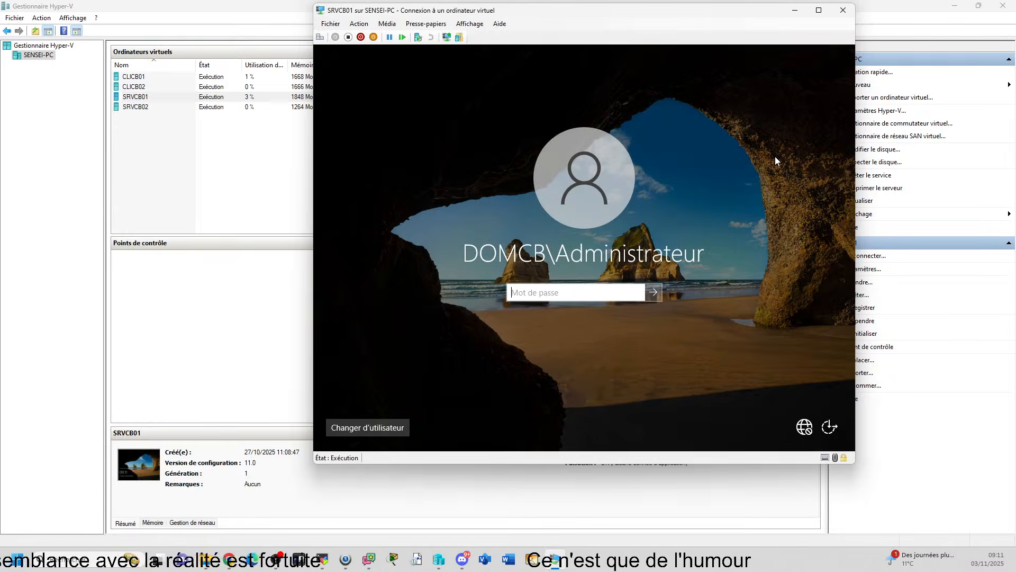
type("Pa$$w0rd")
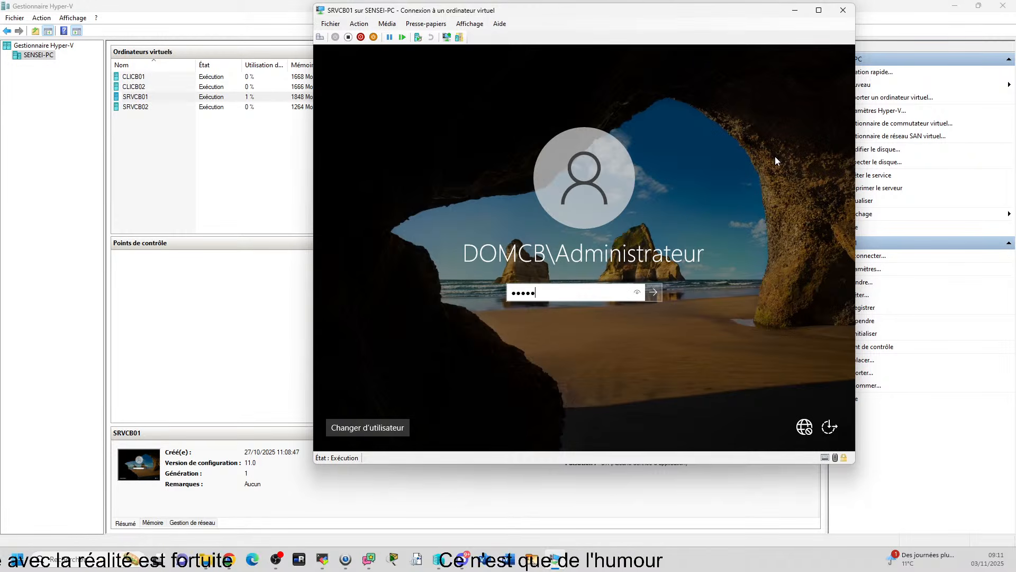
key("Return")
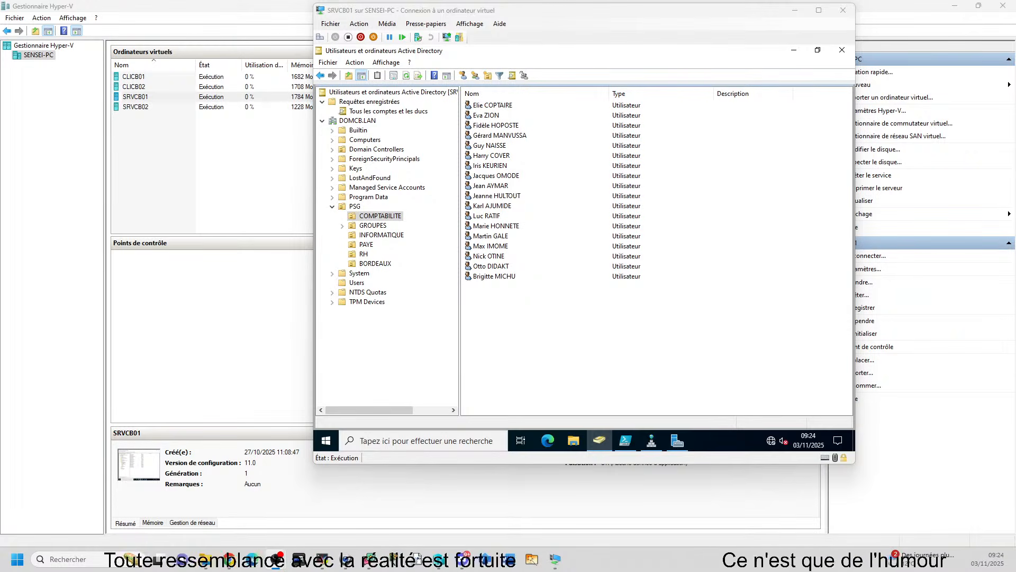
Place the Chat projector window beside the virtual machine window and fit it to its content
left_click_drag(1015, 228, 142, 267)
right_click(128, 310)
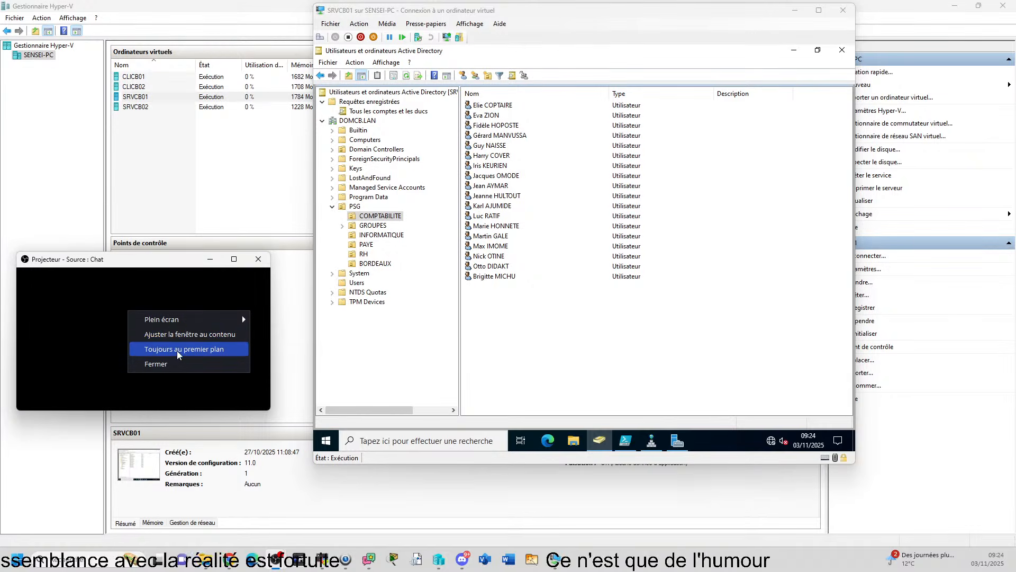
left_click(153, 334)
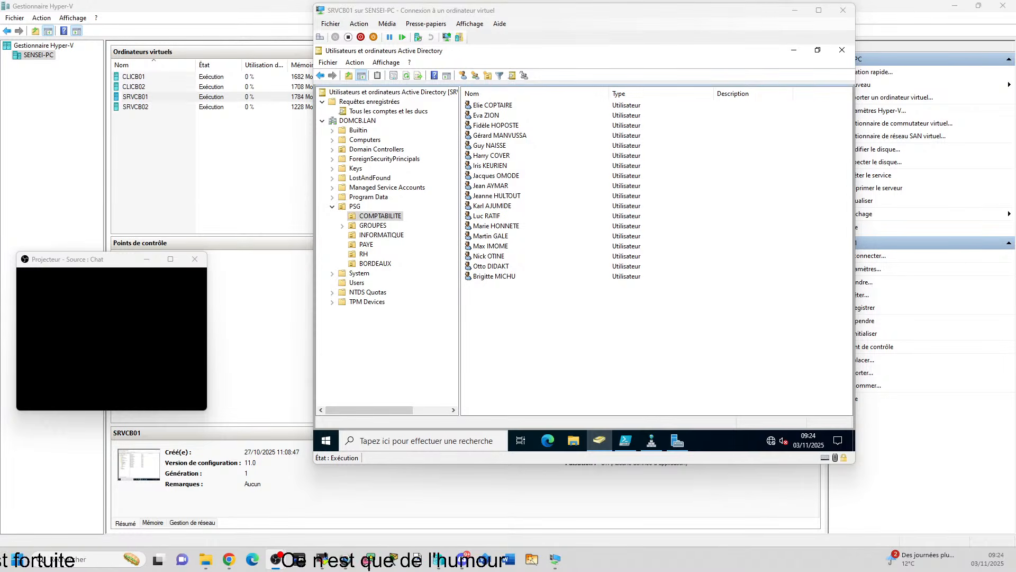
Bring the Chrono projector window onto this screen, shrink it and fit it to its content
left_click_drag(1015, 218, 351, 370)
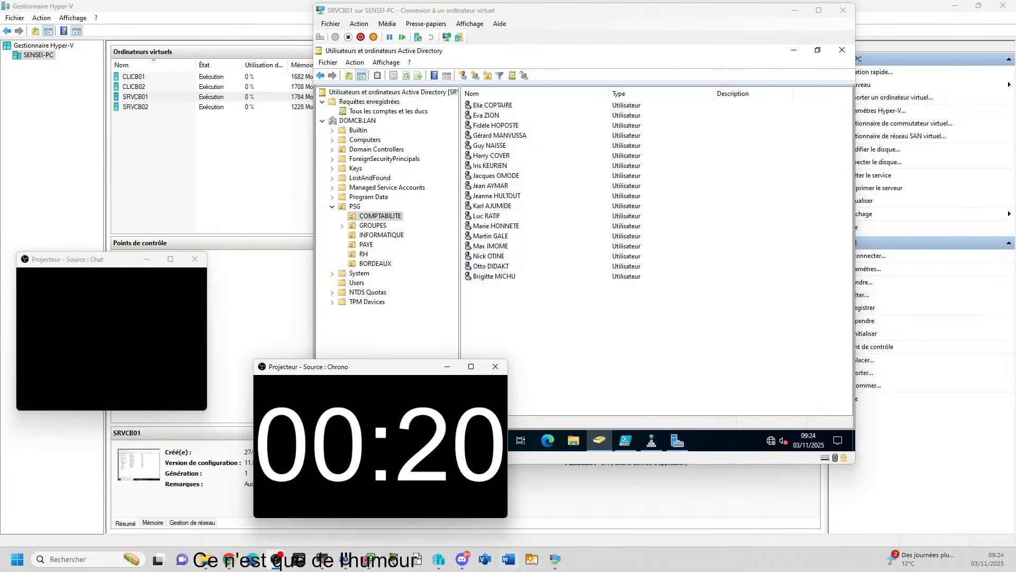
left_click_drag(508, 521, 414, 438)
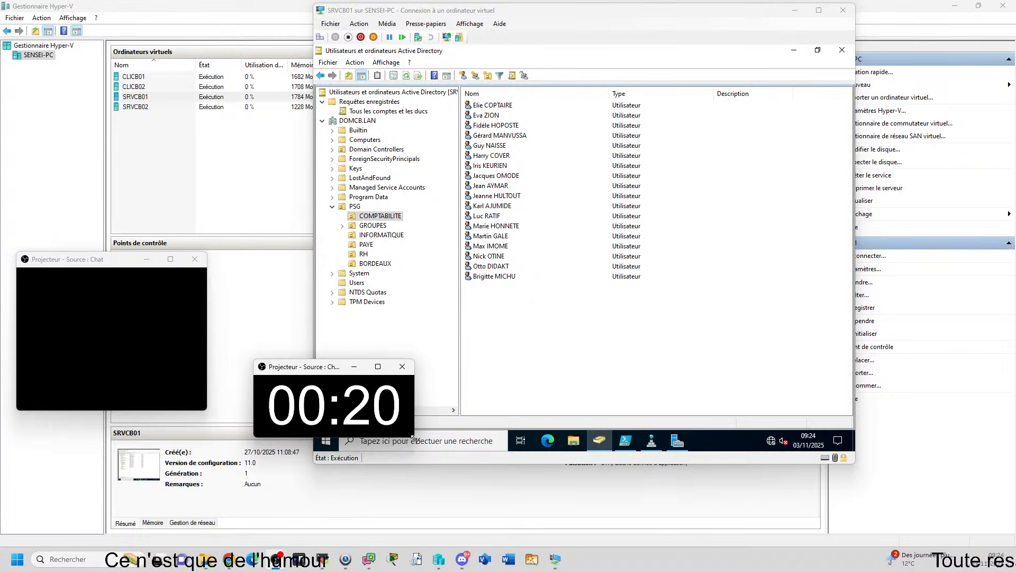
right_click(325, 405)
left_click(385, 433)
Set the Chrono projector to stay always in the foreground and place it directly beneath the Chat projector
right_click(316, 402)
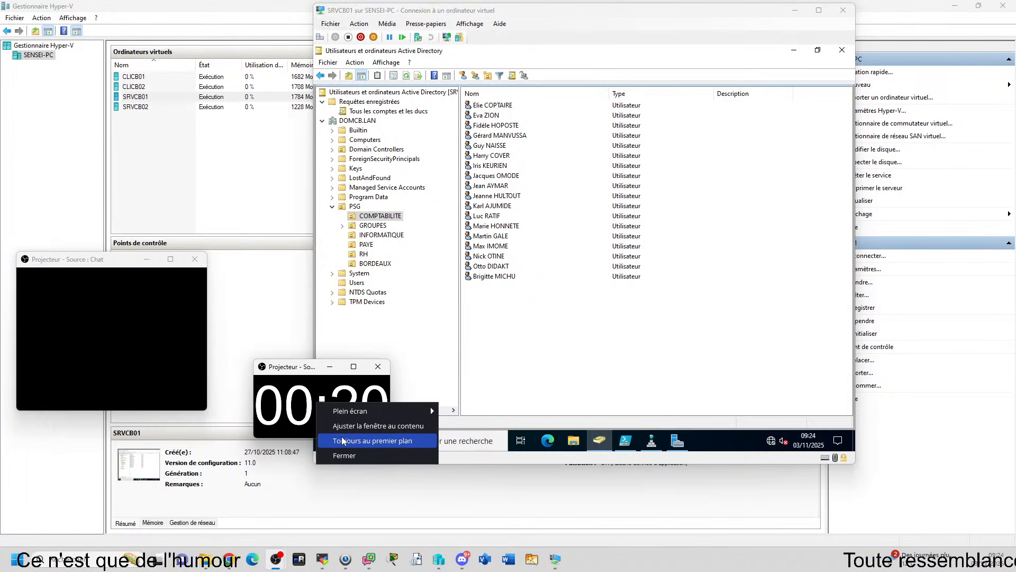
left_click(381, 438)
left_click_drag(269, 375, 49, 405)
left_click(568, 341)
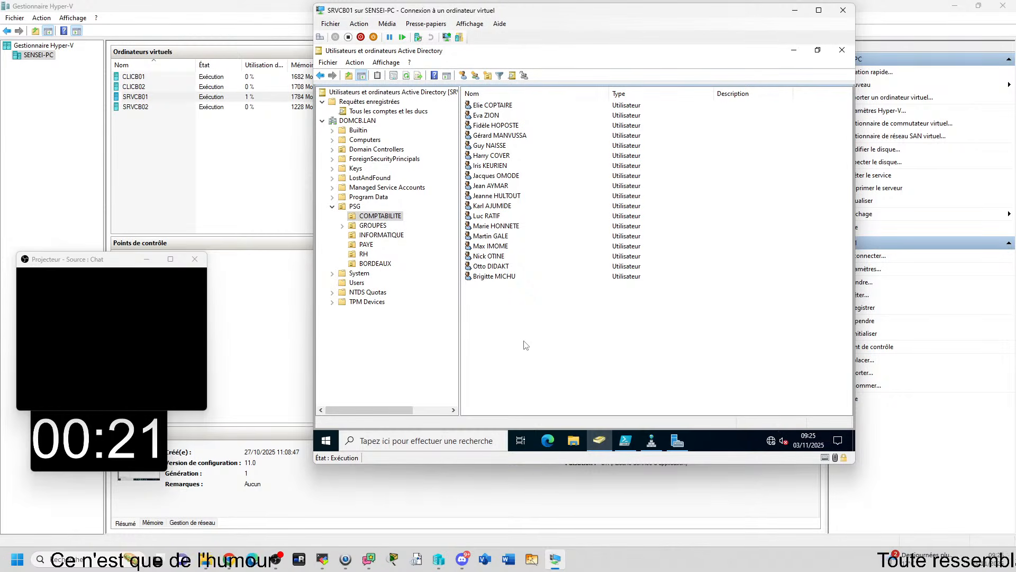
Open Gestion des stratégies de groupe from the server's Gestionnaire de serveur and maximise its window
left_click(678, 447)
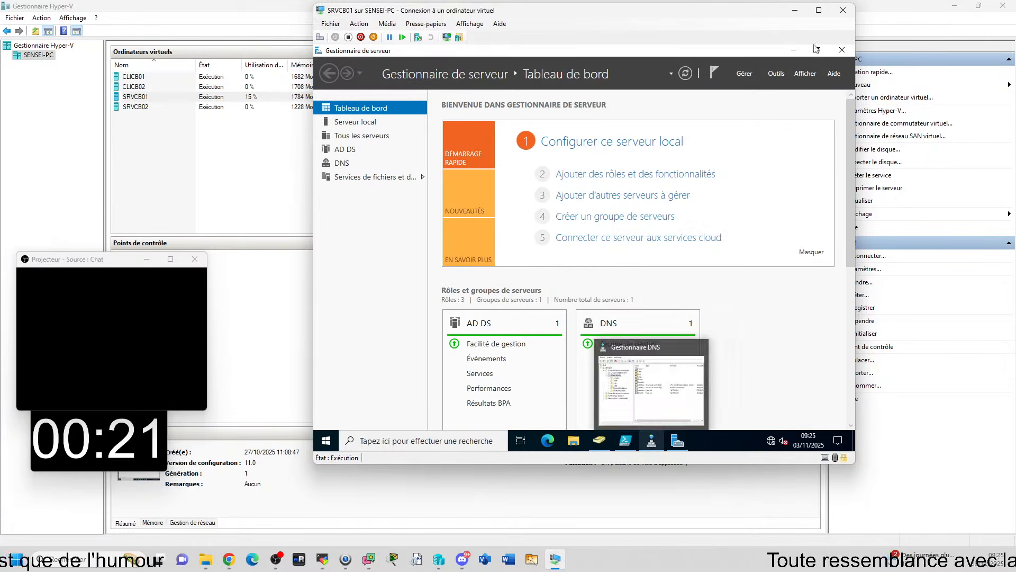
left_click(777, 74)
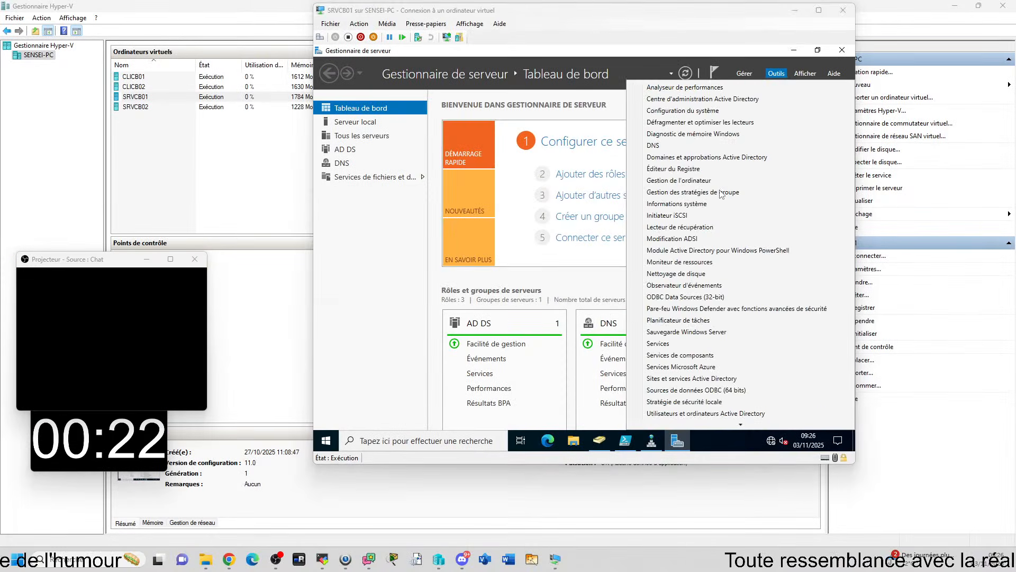
left_click(721, 193)
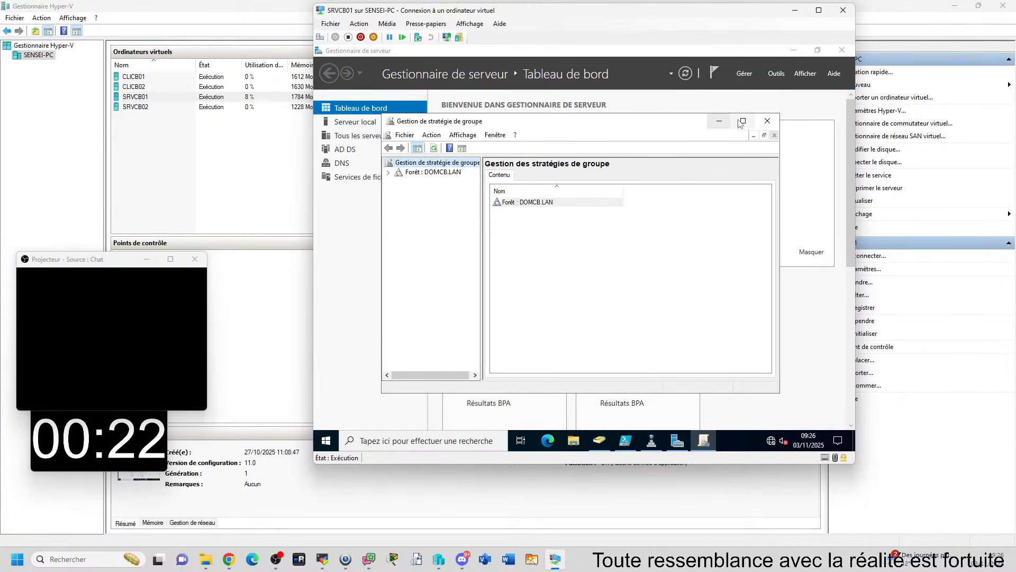
left_click(743, 121)
Expand the DOMCB.LAN forest down to the PSG organisational unit's sub-units and widen the tree pane to show full names
left_click(320, 99)
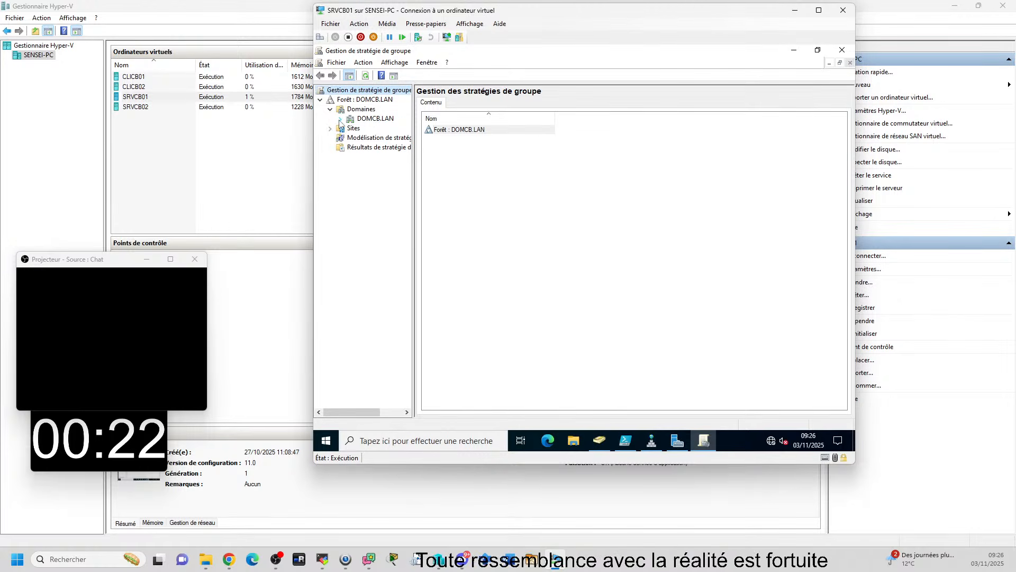
left_click(340, 119)
left_click(432, 218)
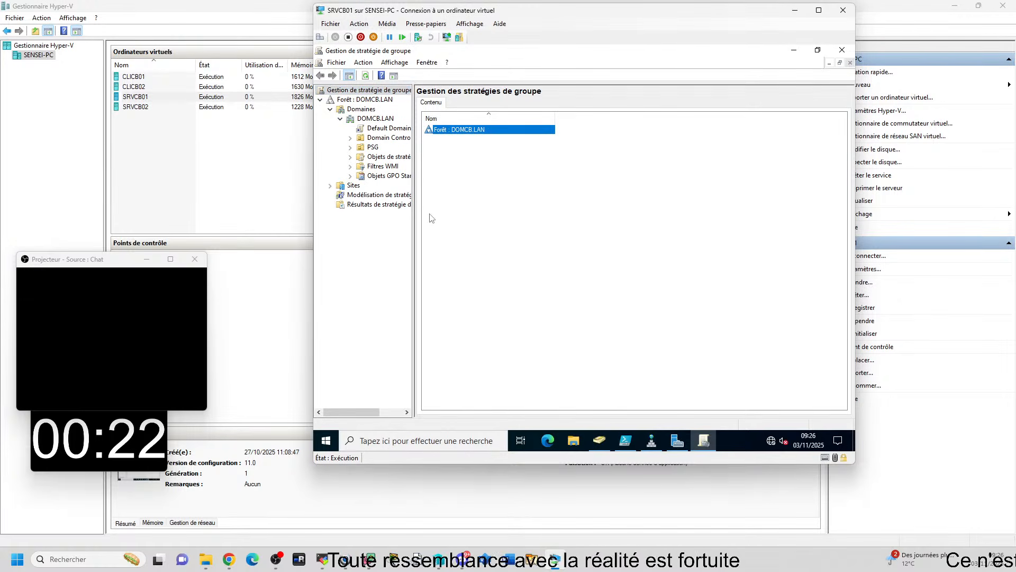
left_click_drag(412, 231, 492, 230)
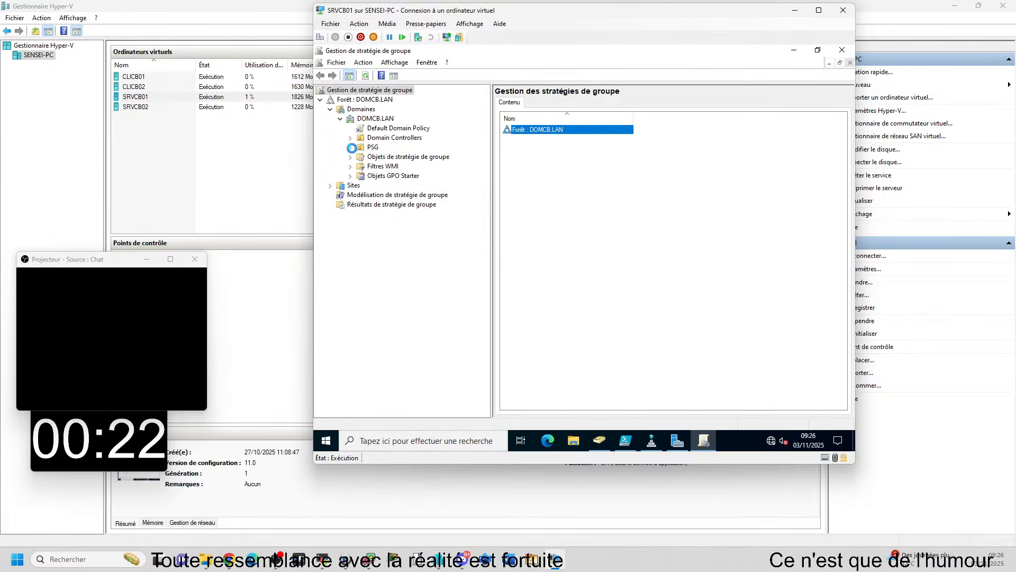
left_click(350, 147)
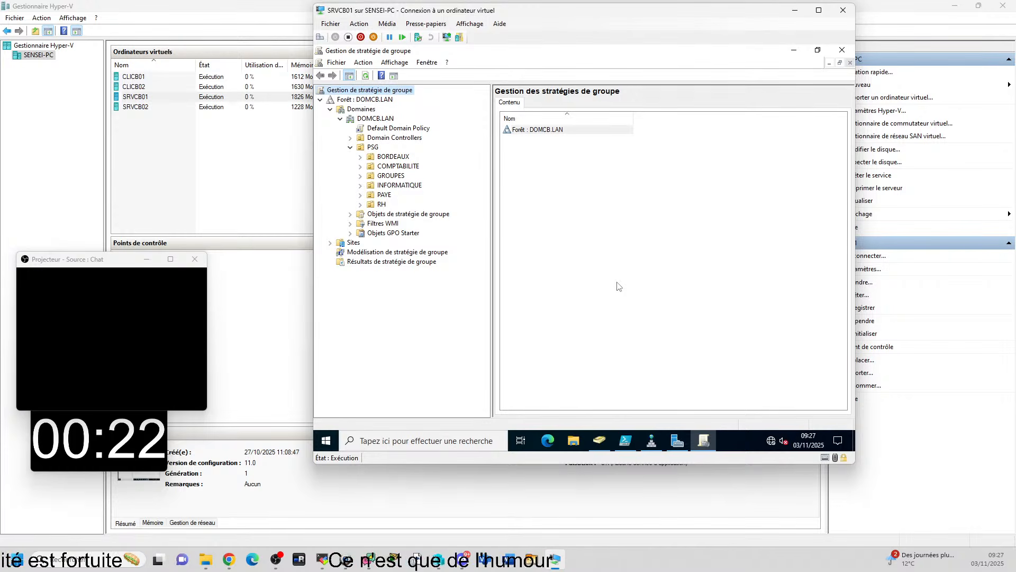
Compare DOMCB.LAN in Utilisateurs et ordinateurs Active Directory and Gestionnaire DNS with the group policy tree, and minimise both consoles
left_click(600, 446)
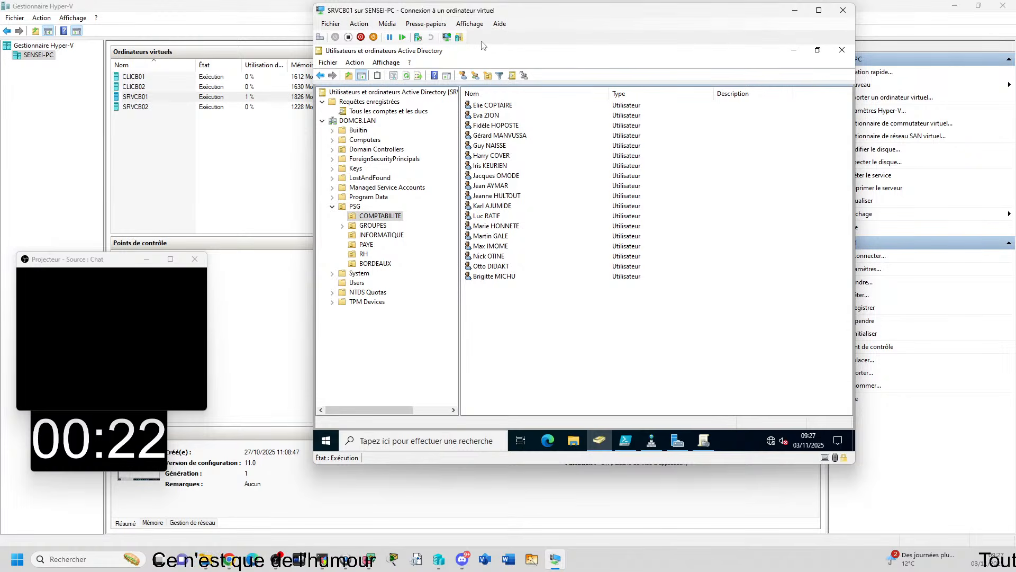
left_click_drag(548, 50, 609, 116)
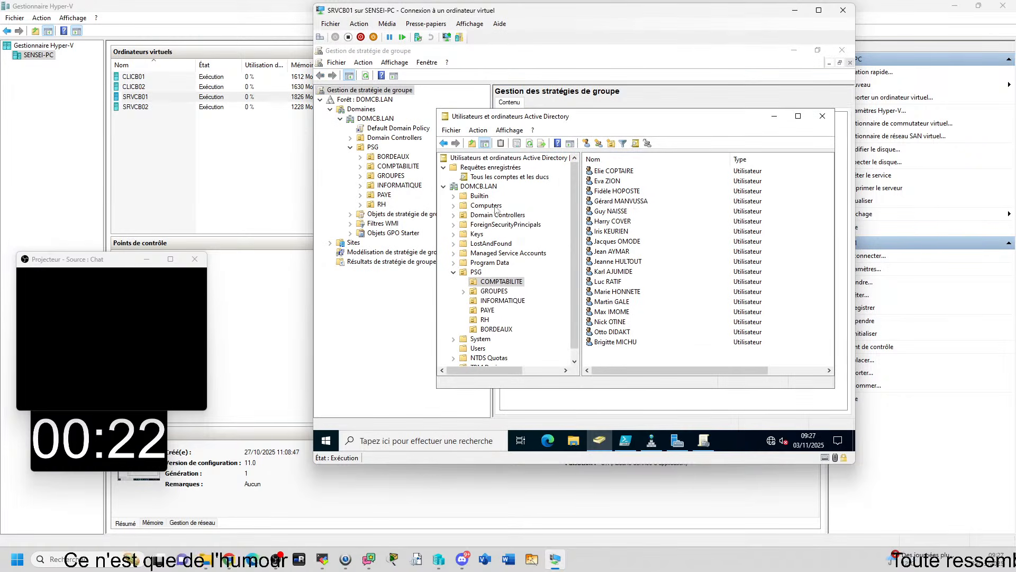
left_click_drag(512, 119, 488, 93)
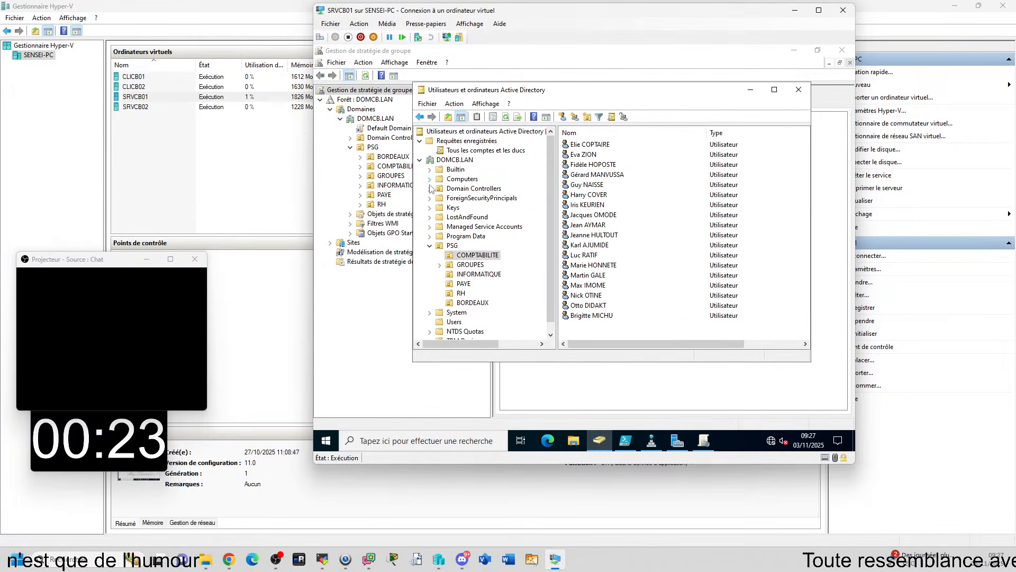
left_click(653, 442)
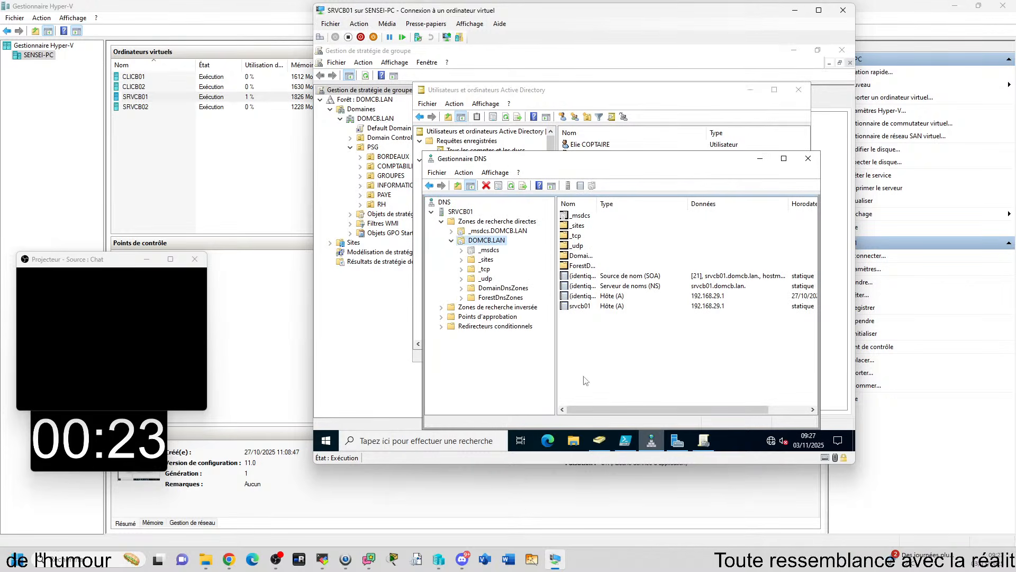
left_click_drag(513, 162, 594, 161)
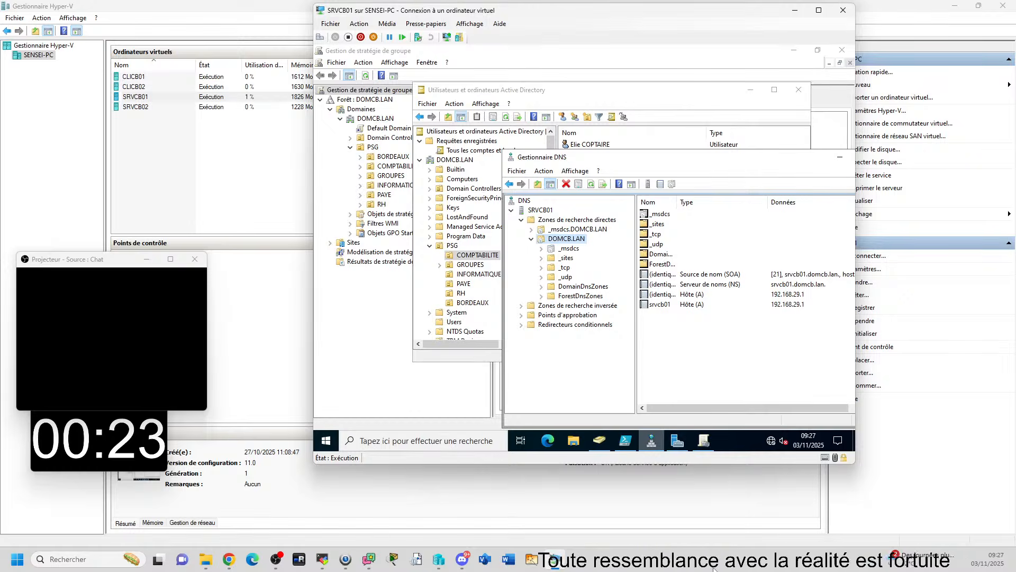
mouse_move(652, 440)
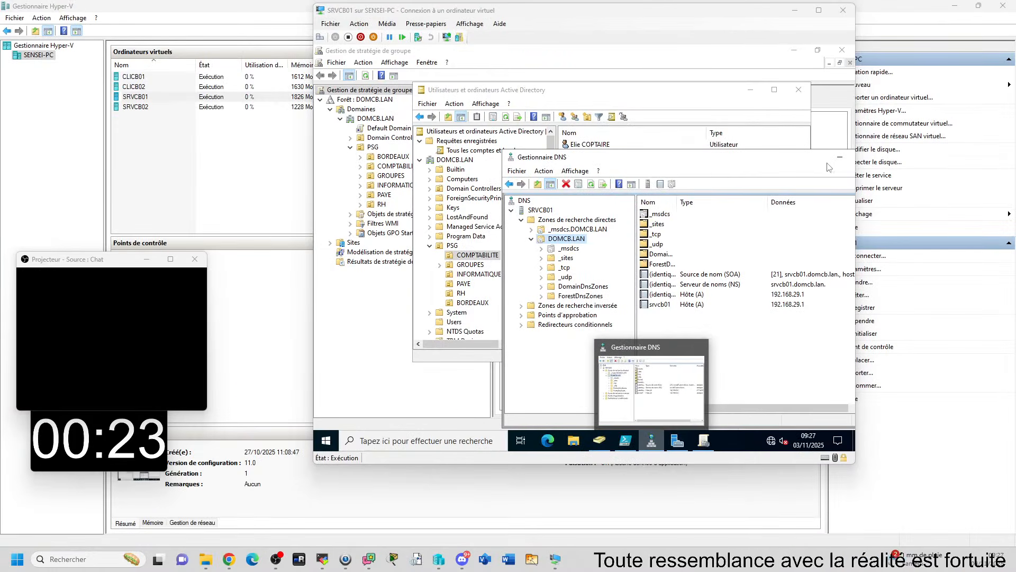
left_click(840, 157)
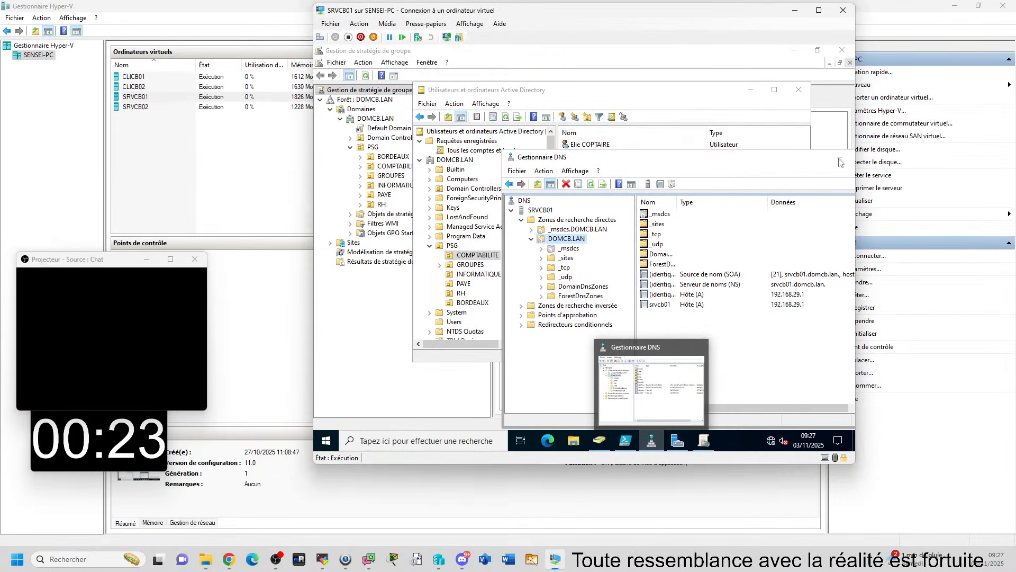
left_click(750, 90)
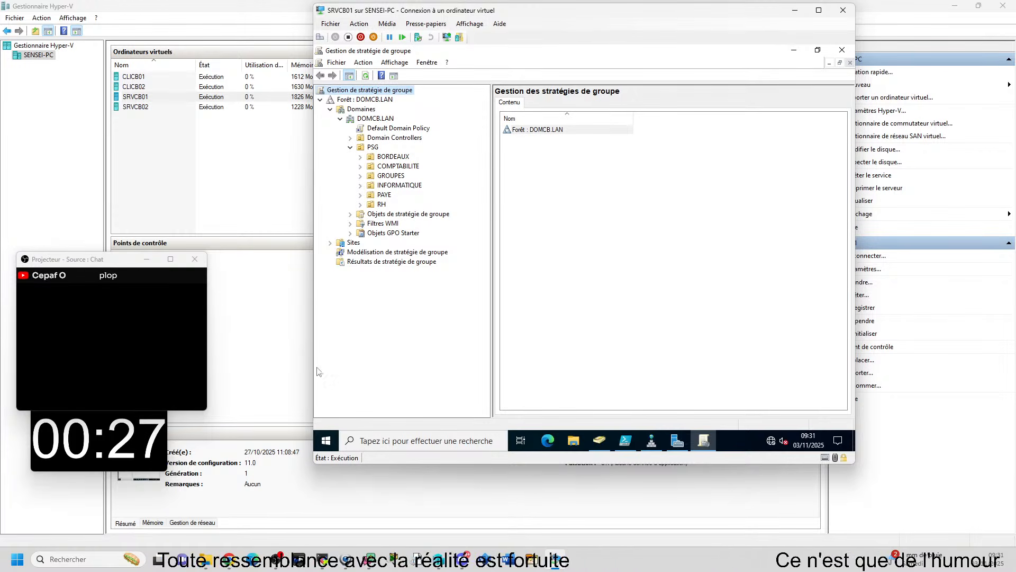
Create a GPO named "Masquer l'onglet sécurité" linked to the PSG organisational unit, and expand Objets de stratégie de groupe to check it
left_click(373, 150)
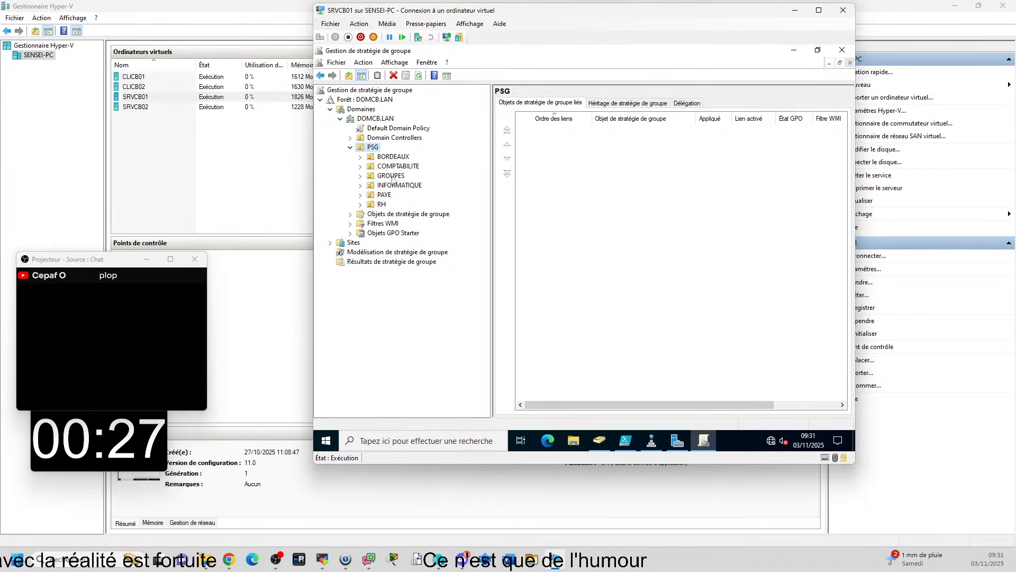
right_click(373, 152)
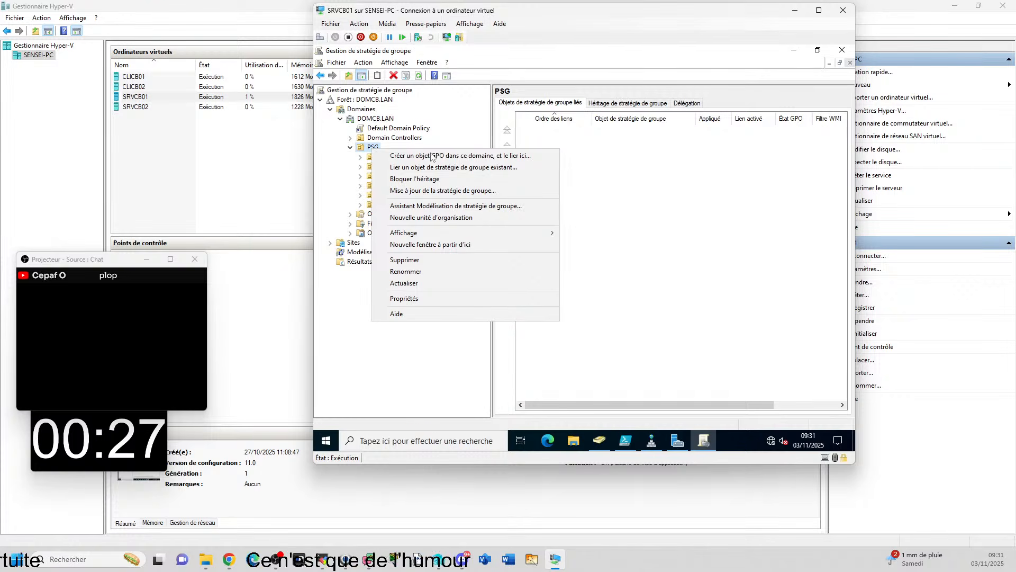
left_click(532, 158)
left_click_drag(568, 201, 593, 135)
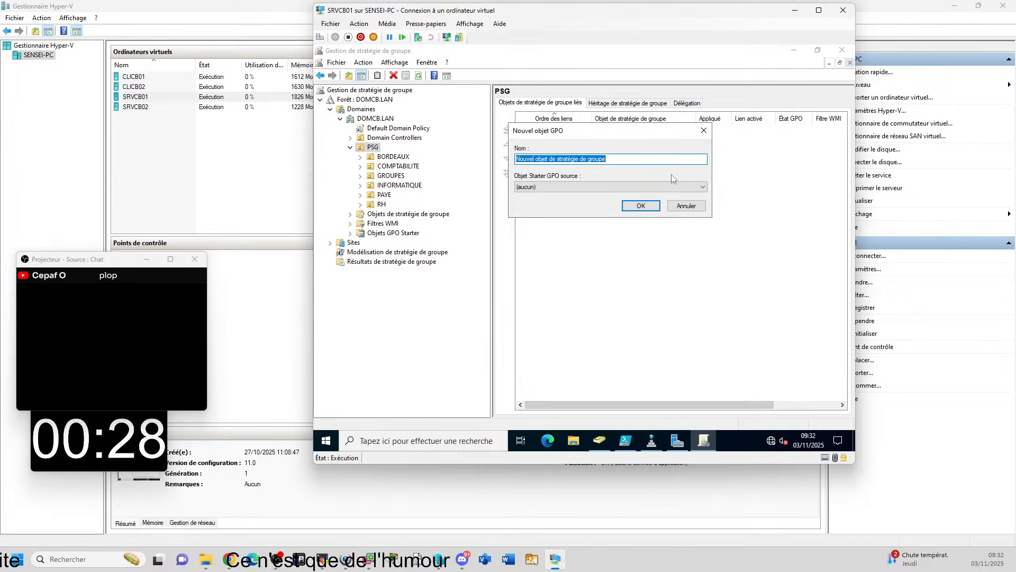
type("Masquer")
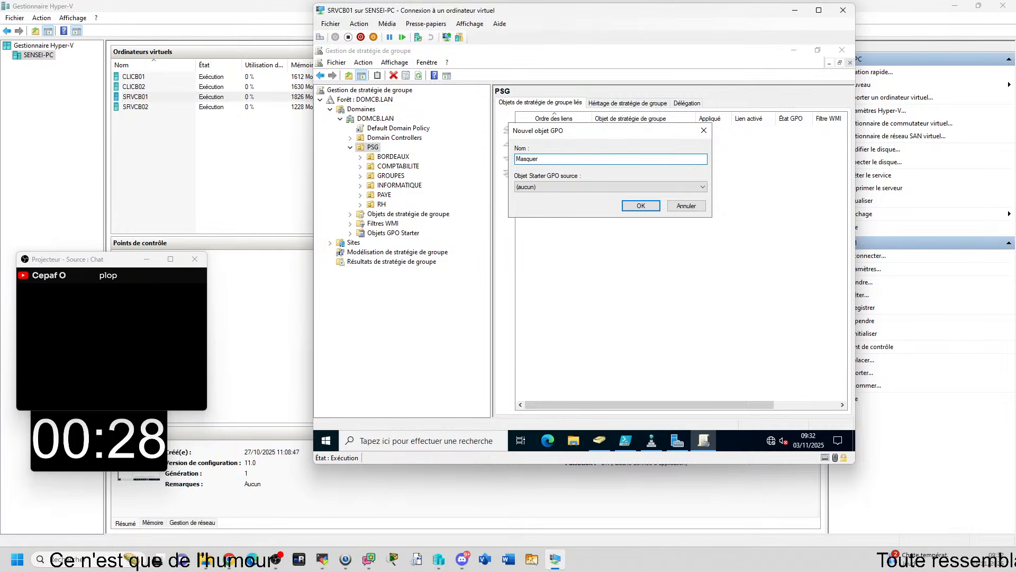
type(" l'onglet sécurité")
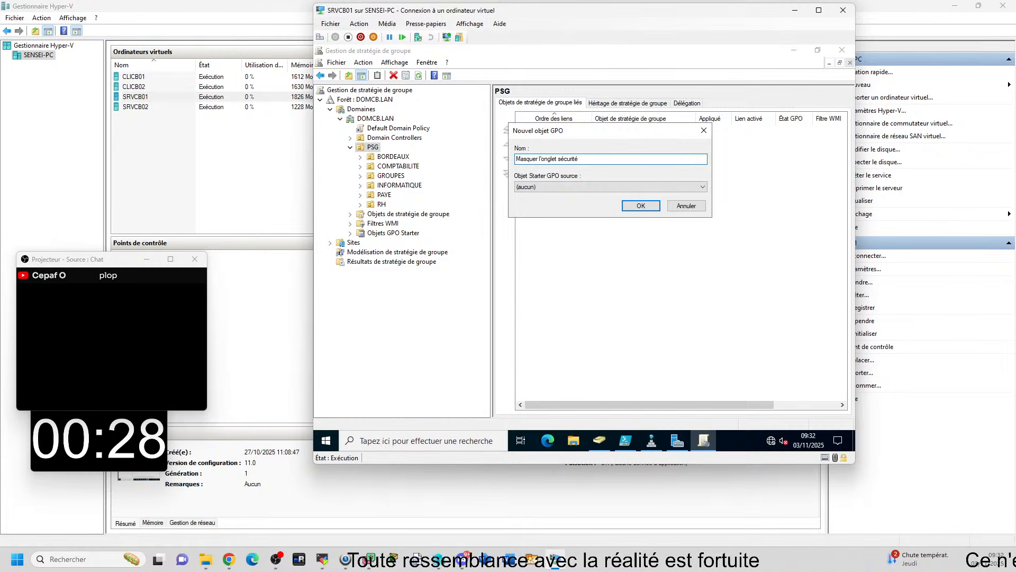
key("Return")
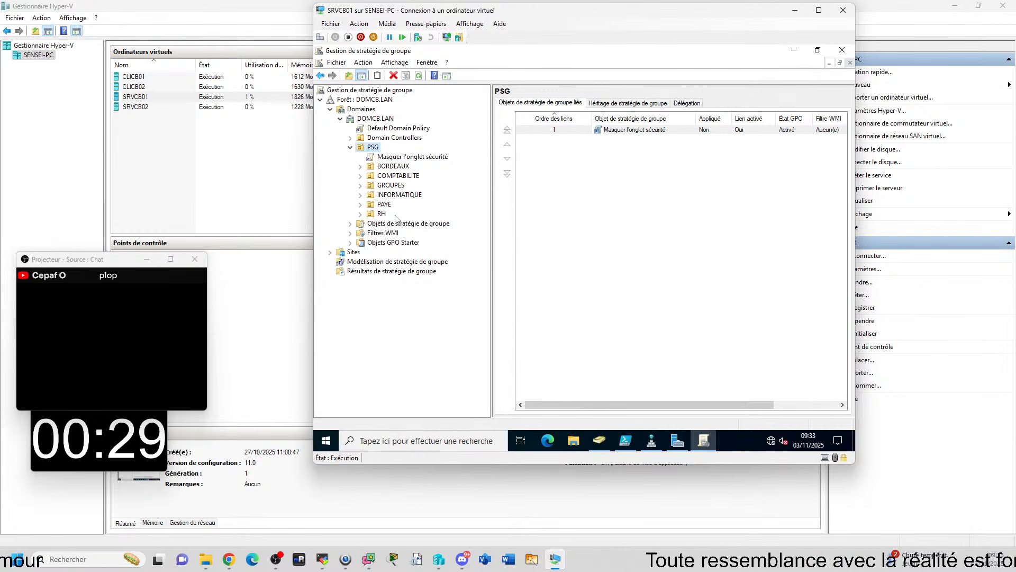
left_click(352, 224)
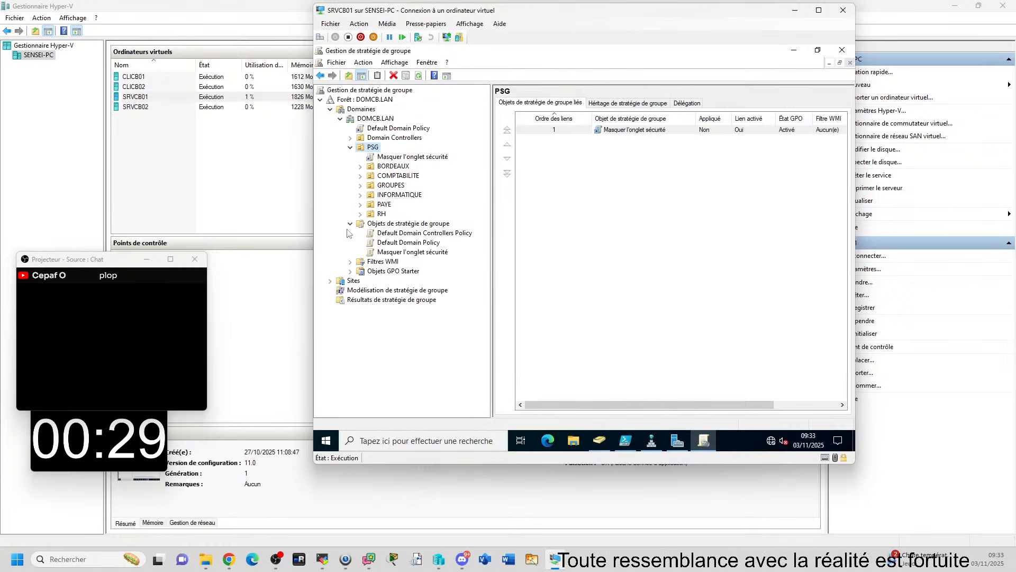
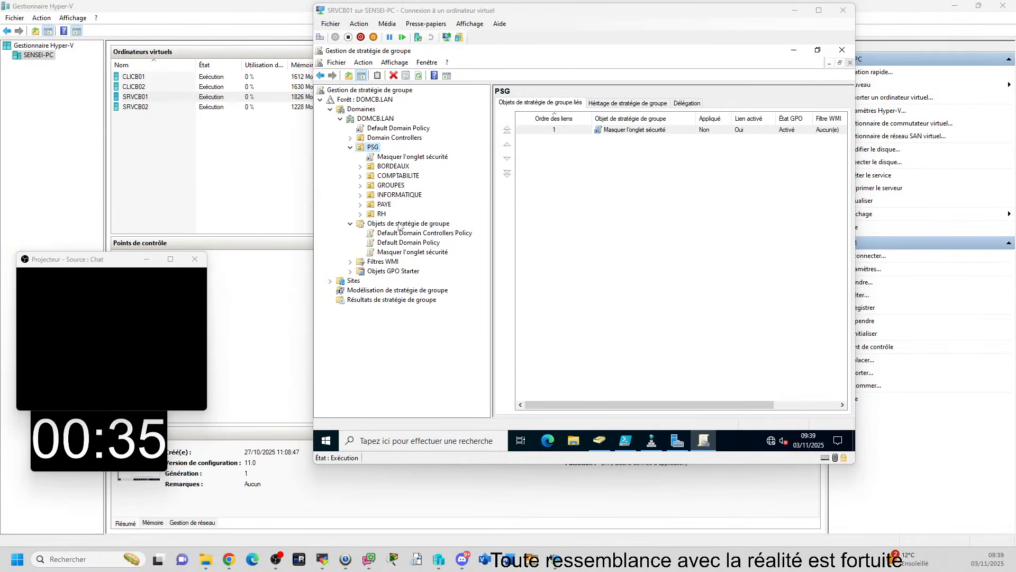
Block group policy inheritance on the INFORMATIQUE organisational unit under PSG
right_click(385, 196)
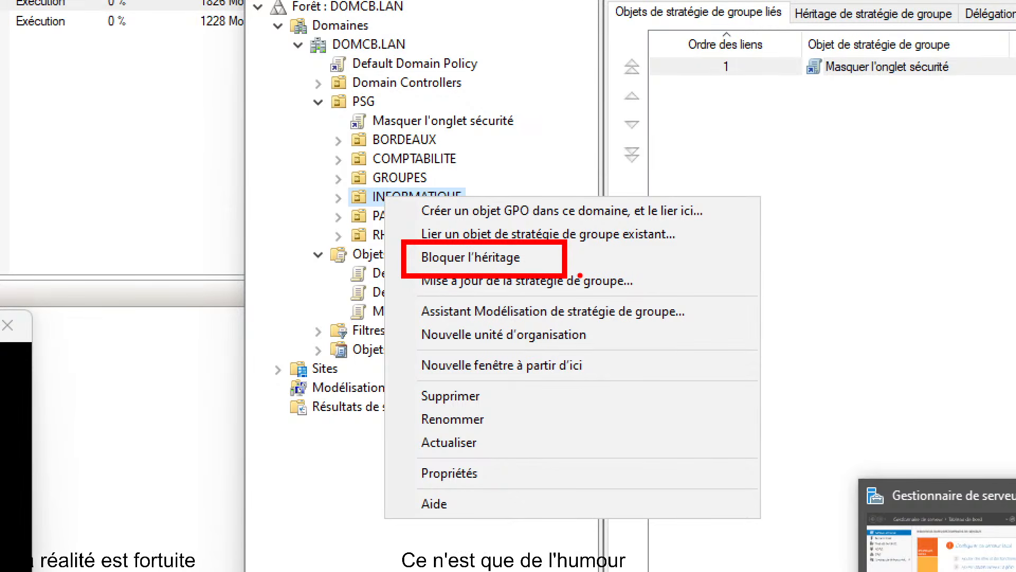
left_click(419, 225)
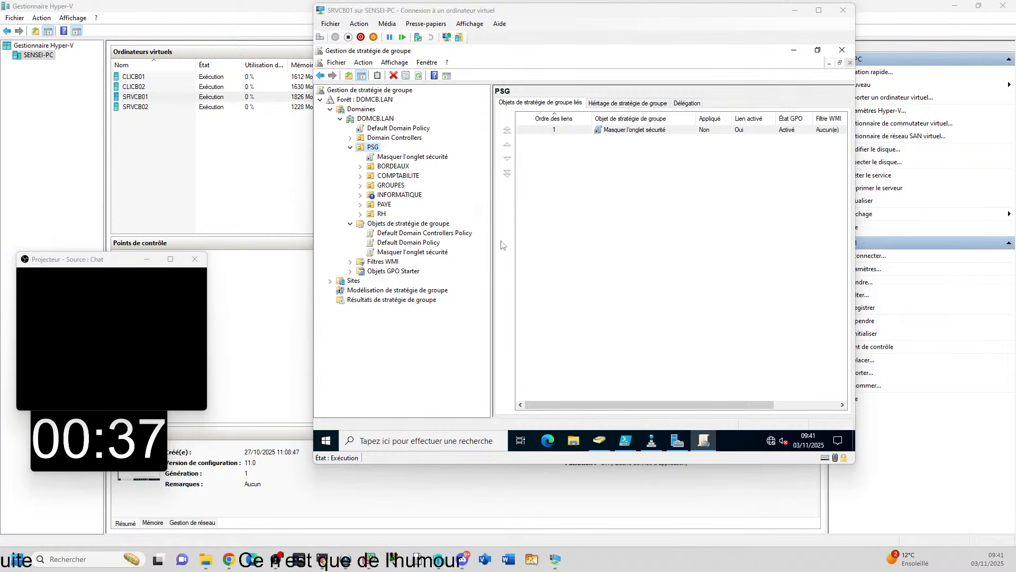
Create a GPO named "Configurer AV" linked to the PSG organisational unit
right_click(370, 148)
left_click(408, 155)
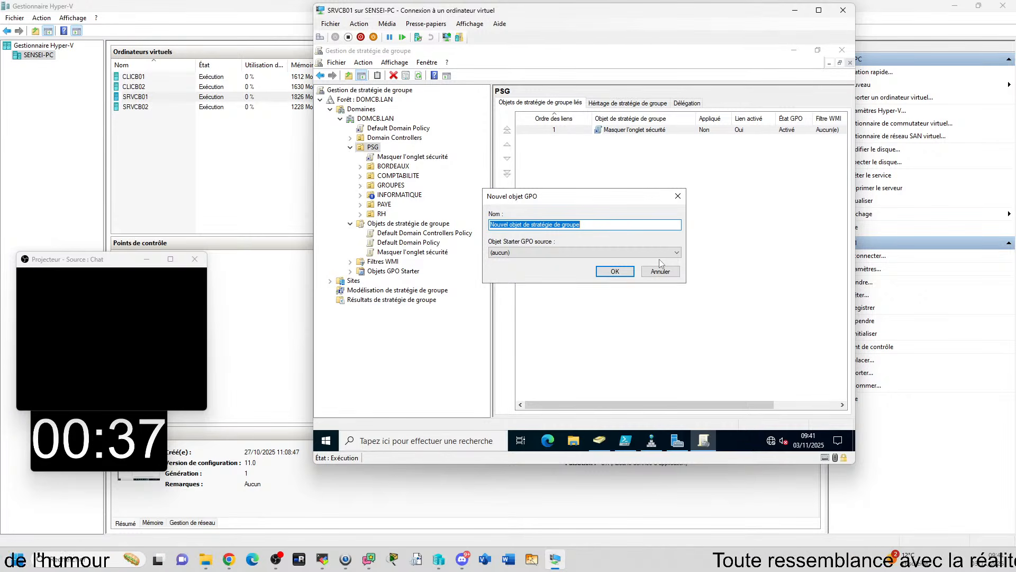
type("Confi")
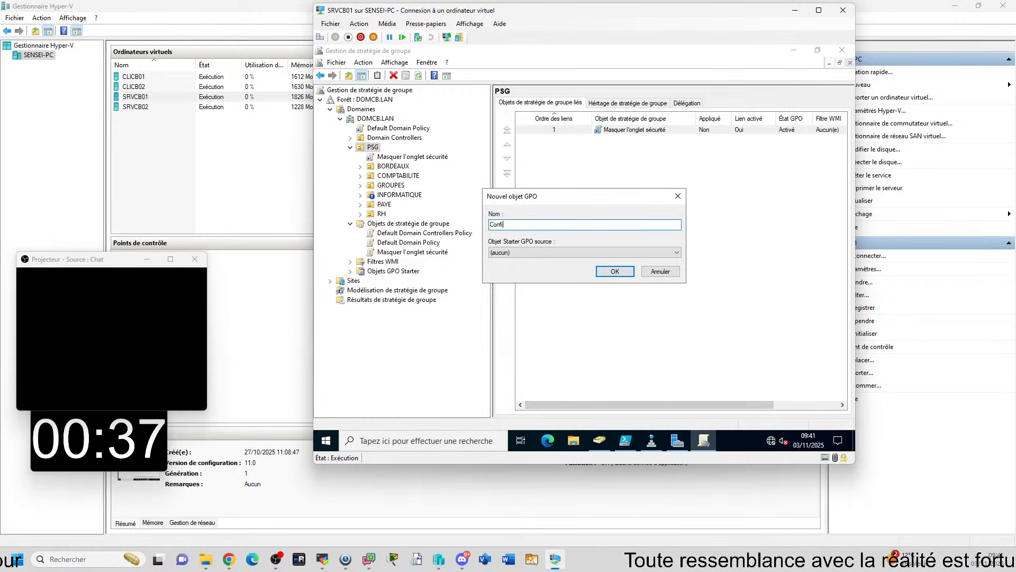
type("gurer")
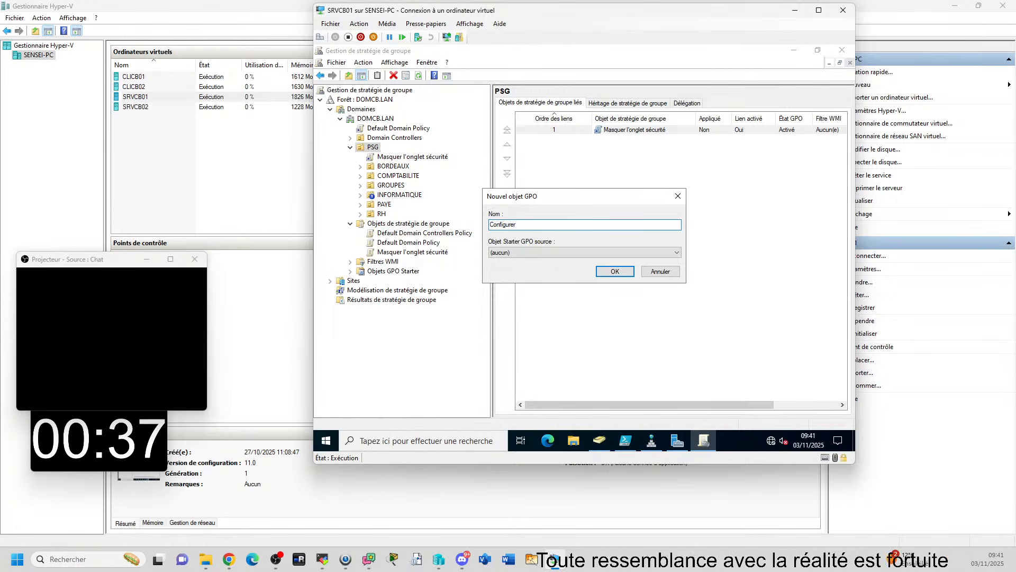
type(" AV")
key("Return")
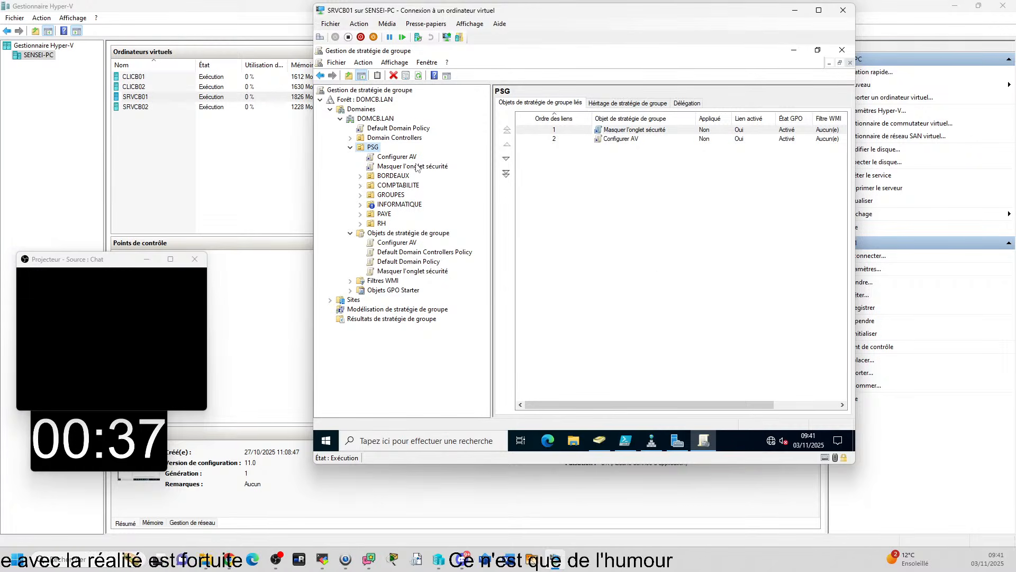
Set the "Configurer AV" link on the PSG organisational unit to Appliqué so that it is enforced
right_click(402, 160)
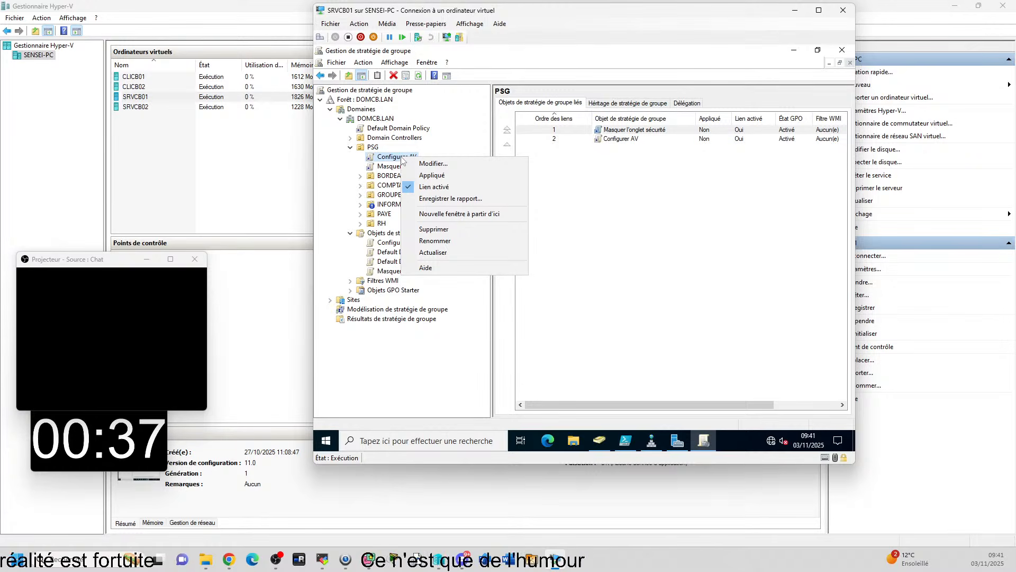
left_click(374, 149)
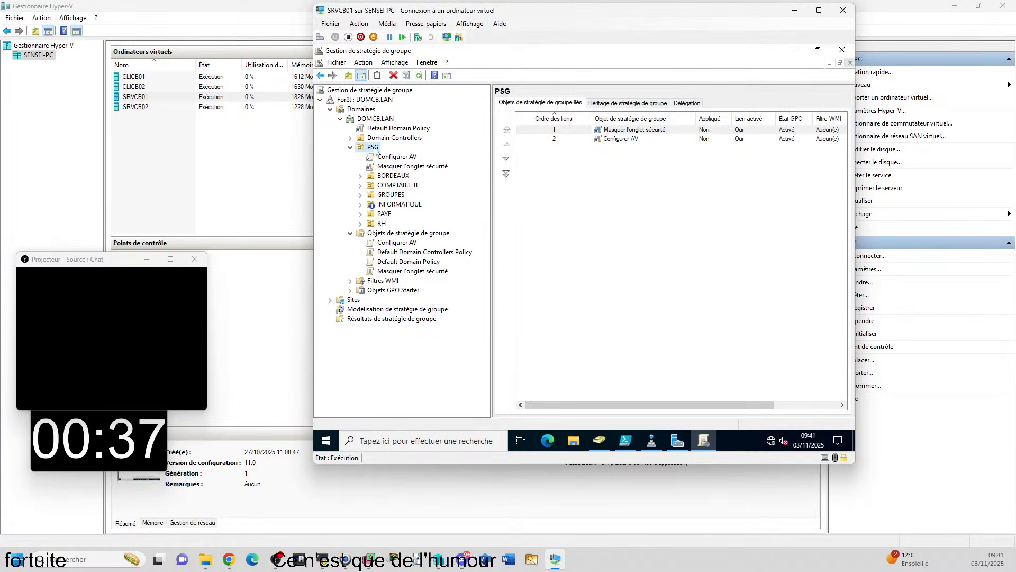
left_click(406, 161)
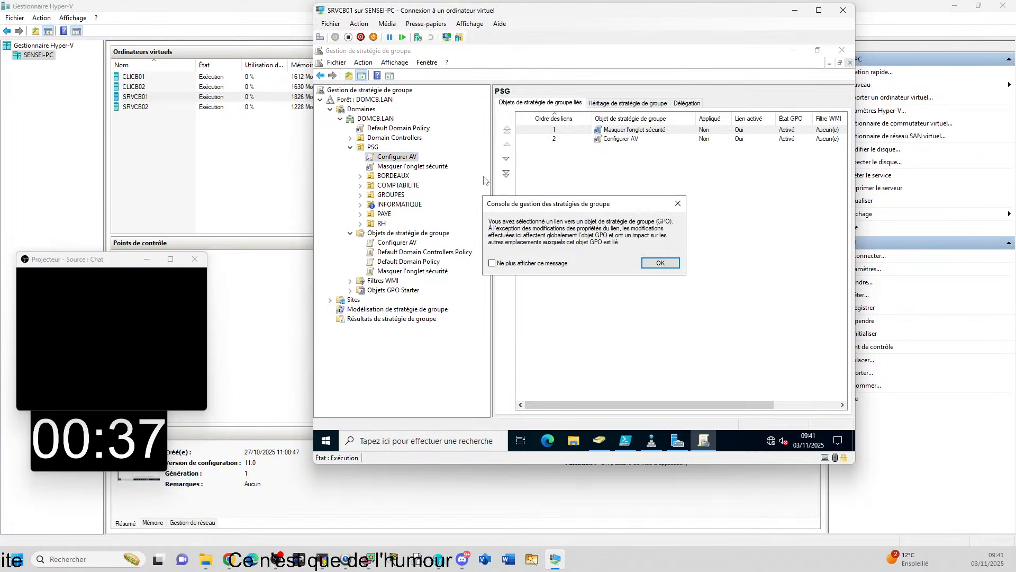
left_click(662, 261)
right_click(399, 162)
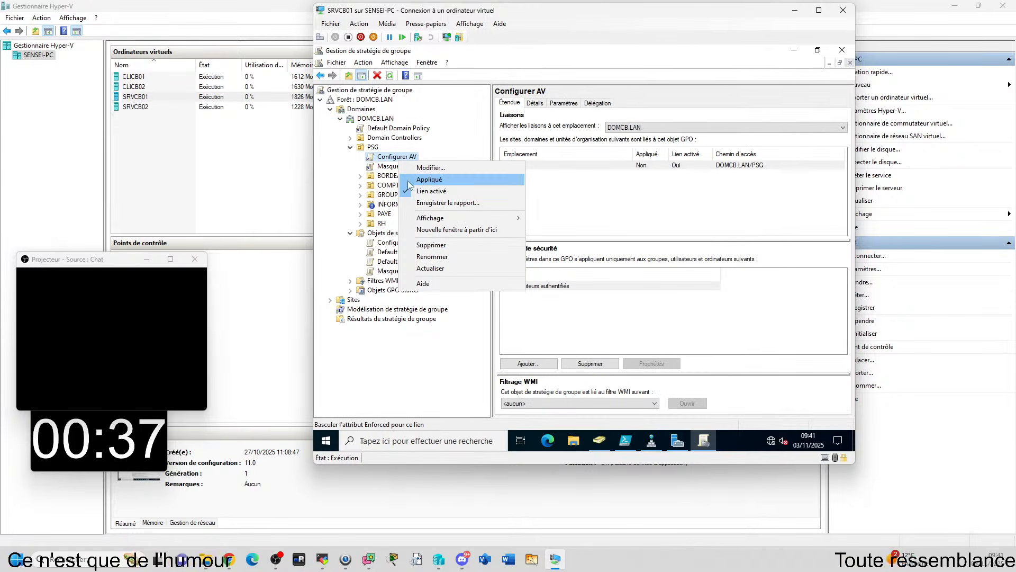
left_click(435, 180)
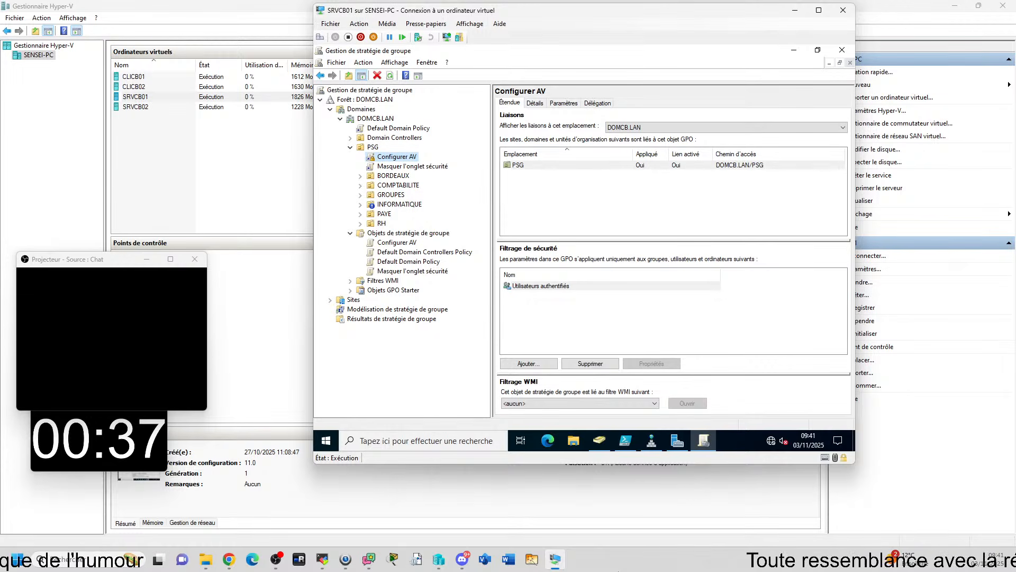
right_click(414, 159)
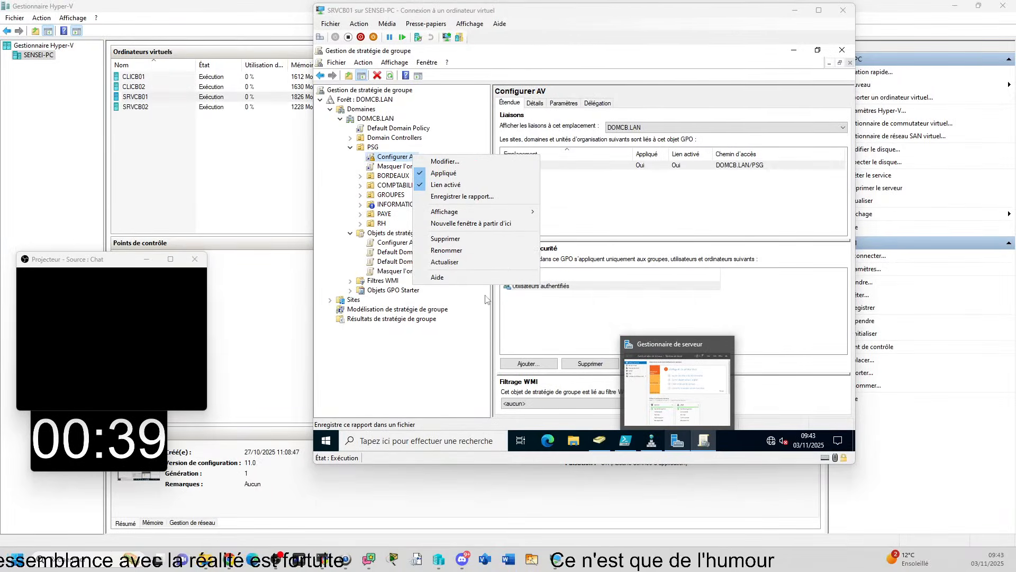
left_click(337, 197)
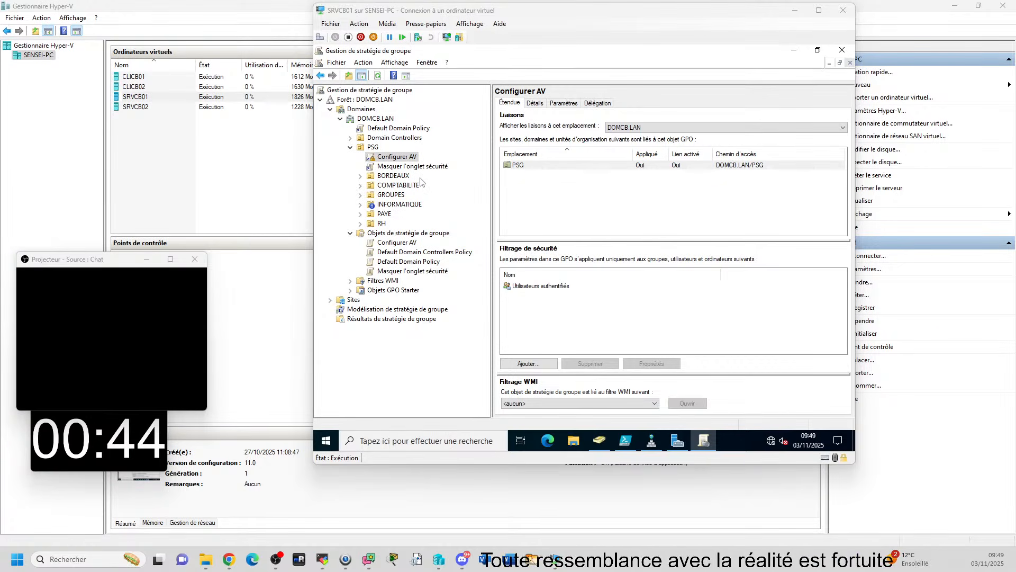
Create an organisational unit named COMPTA inside PSG's BORDEAUX unit using Utilisateurs et ordinateurs Active Directory
left_click(360, 177)
left_click(360, 185)
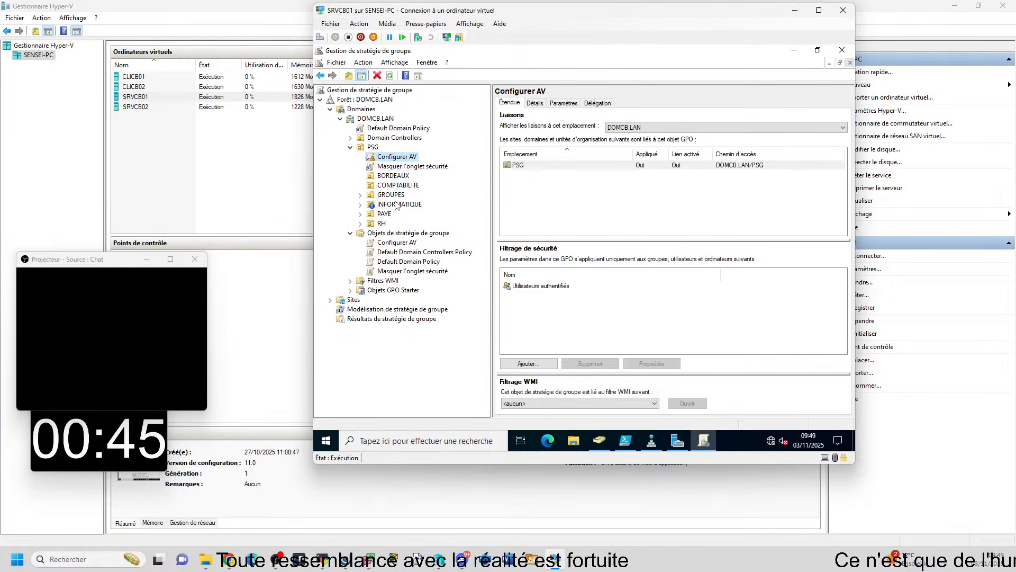
left_click(391, 176)
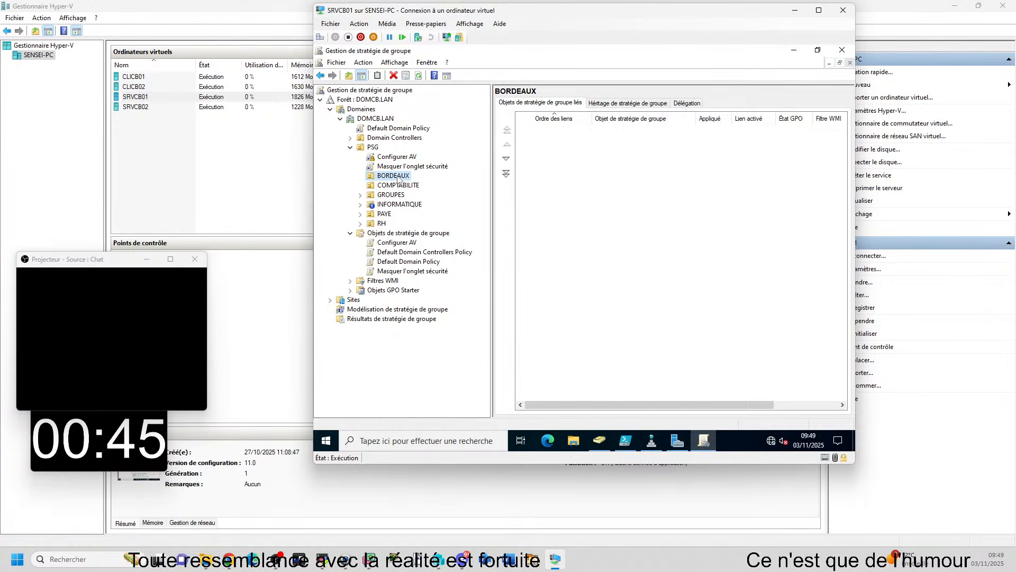
left_click(599, 443)
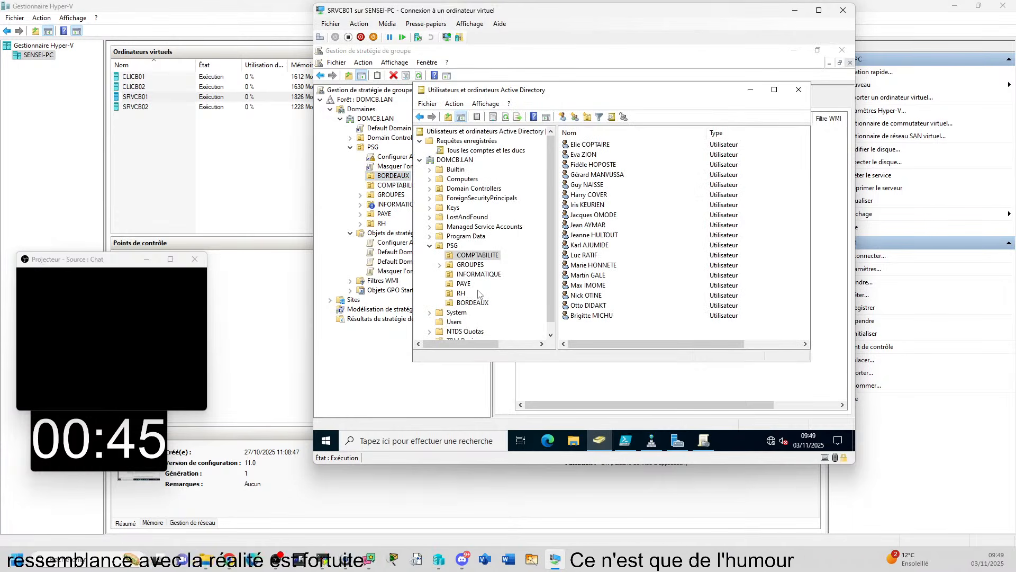
left_click(472, 302)
right_click(472, 302)
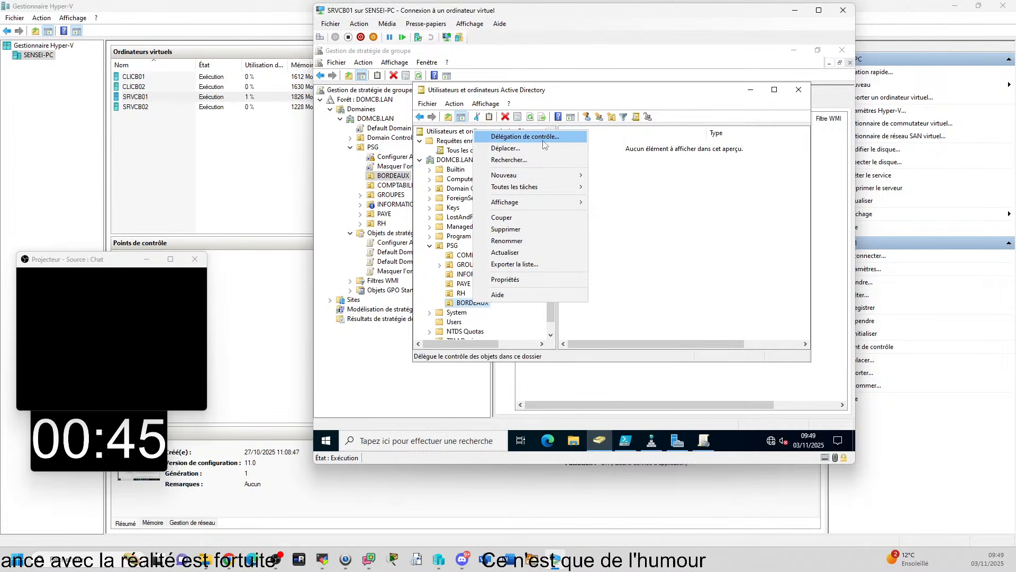
left_click(638, 146)
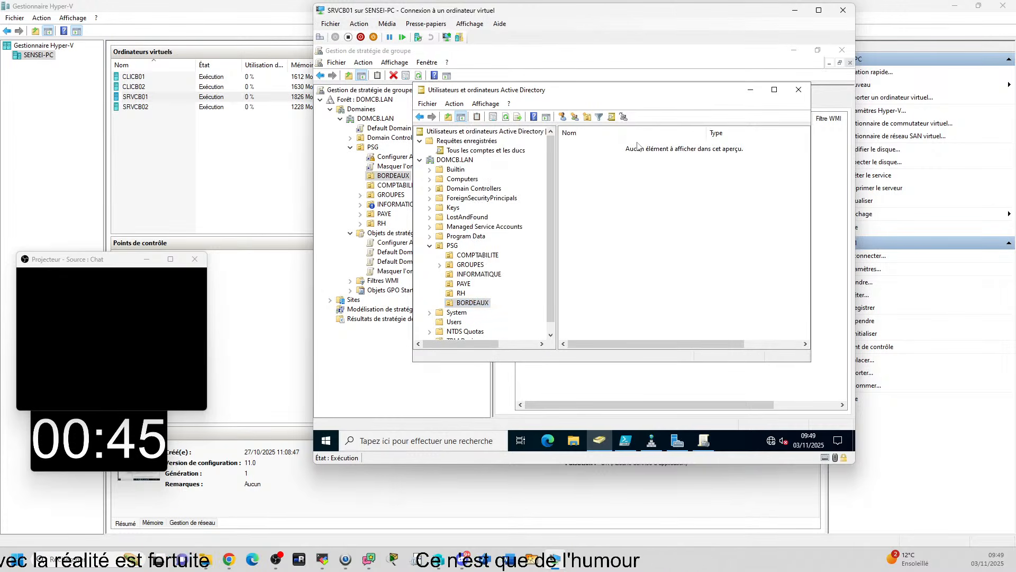
left_click(587, 117)
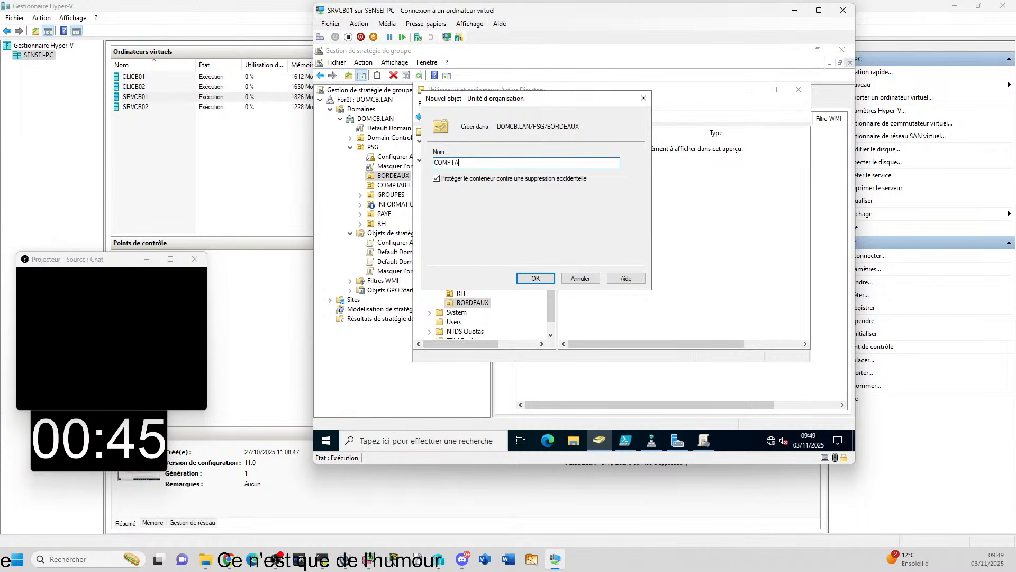
key("Return")
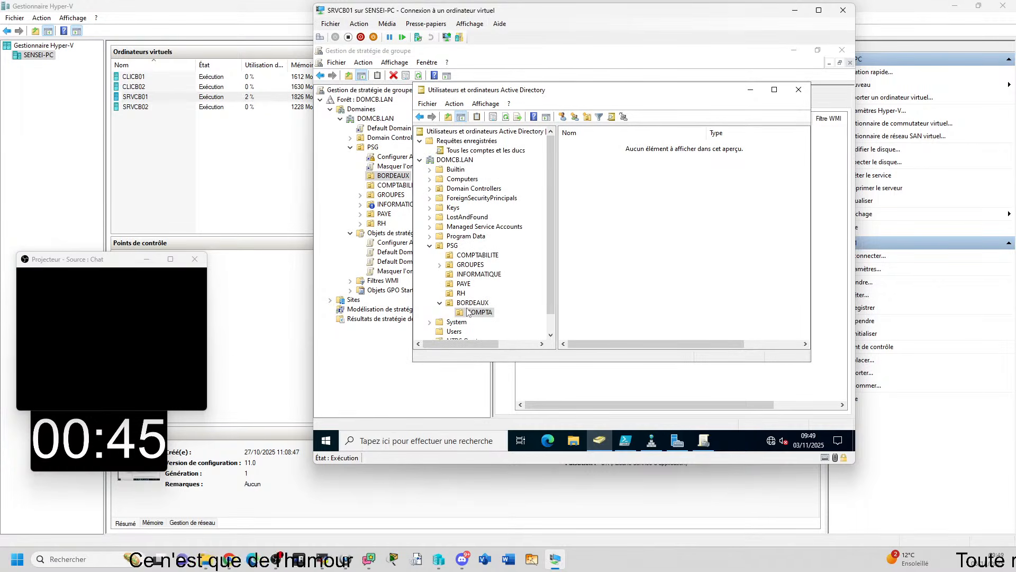
Create an organisational unit named IFORMATIQUE inside BORDEAUX, and refresh the BORDEAUX node in Gestion de stratégie de groupe
left_click(588, 118)
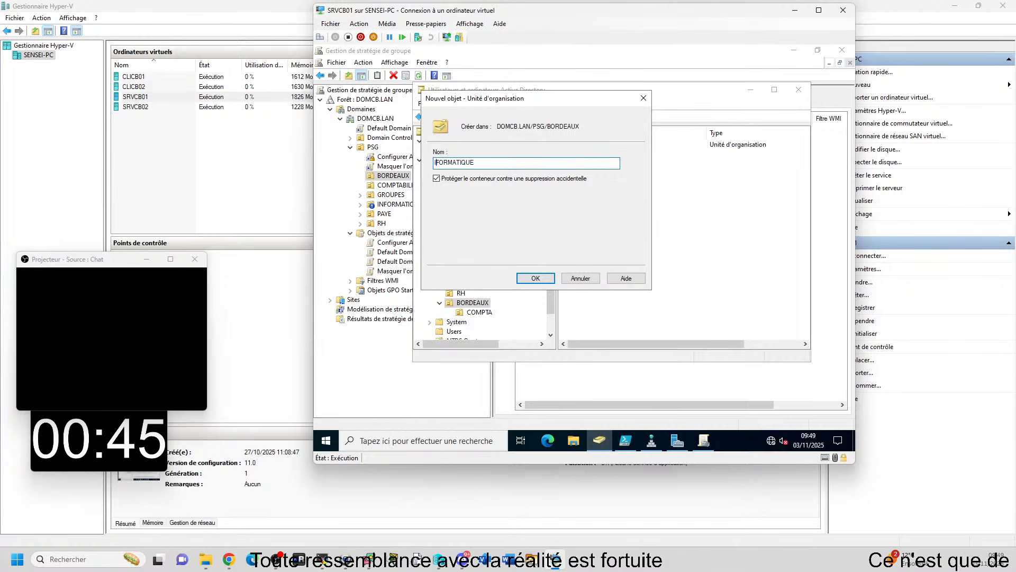
key("Return")
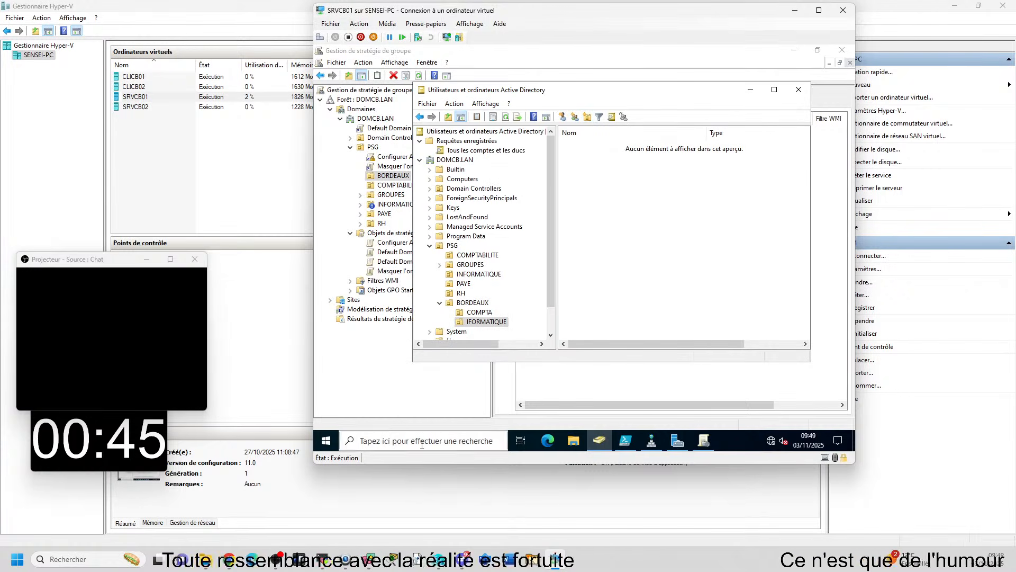
left_click(403, 400)
key("F5")
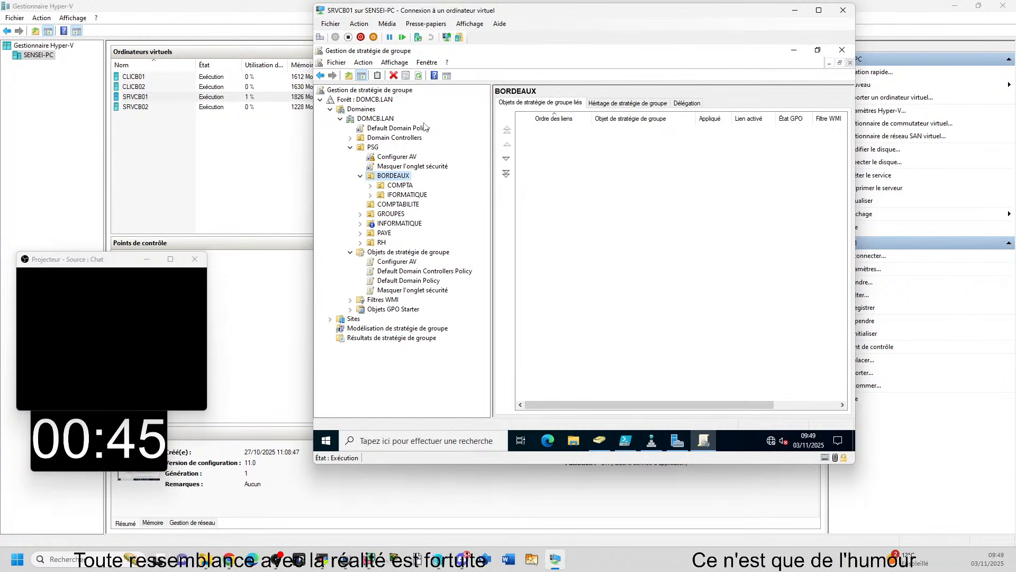
Block group policy inheritance on the IFORMATIQUE organisational unit under BORDEAUX
left_click(406, 194)
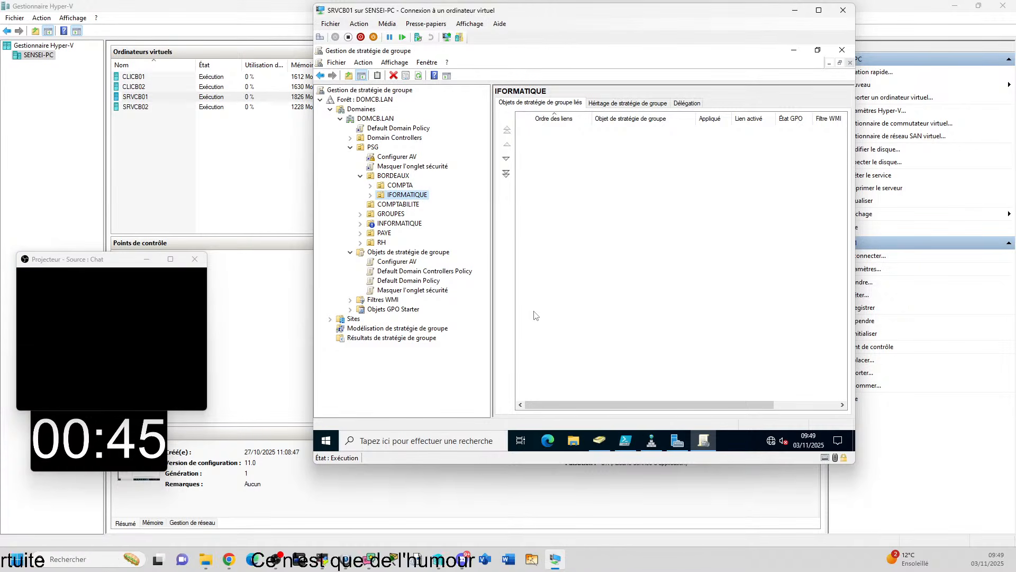
right_click(417, 196)
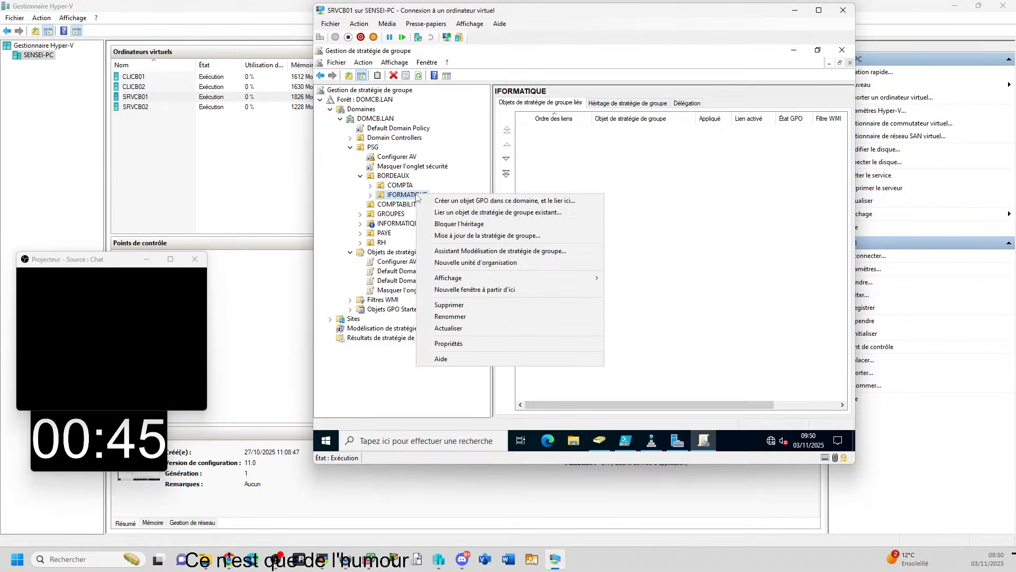
left_click(477, 221)
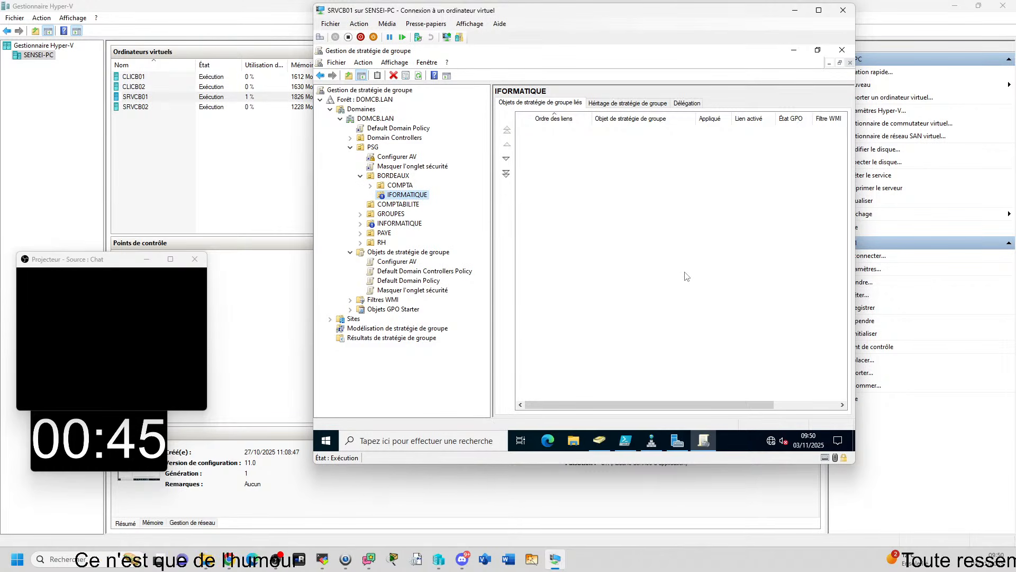
Examine the GPOs linked to PSG and the structure of its BORDEAUX, COMPTA, PAYE and RH units in the tree
left_click(361, 176)
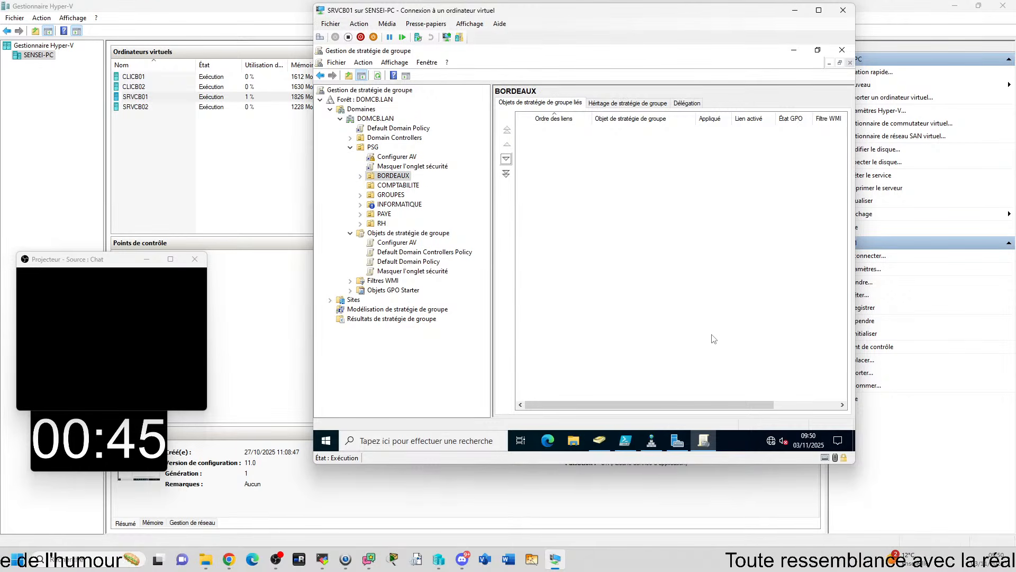
left_click(360, 176)
left_click(361, 177)
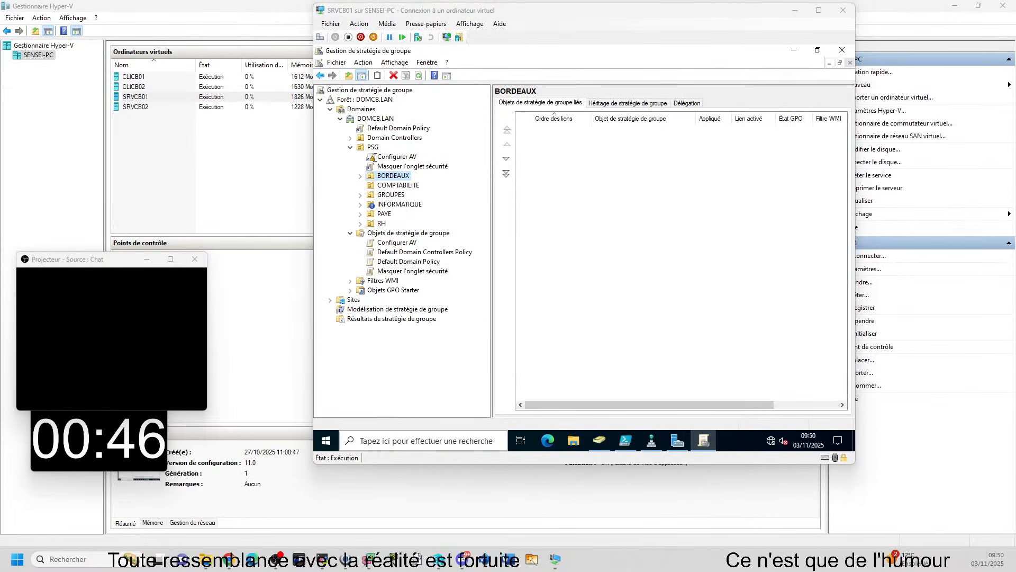
double_click(372, 148)
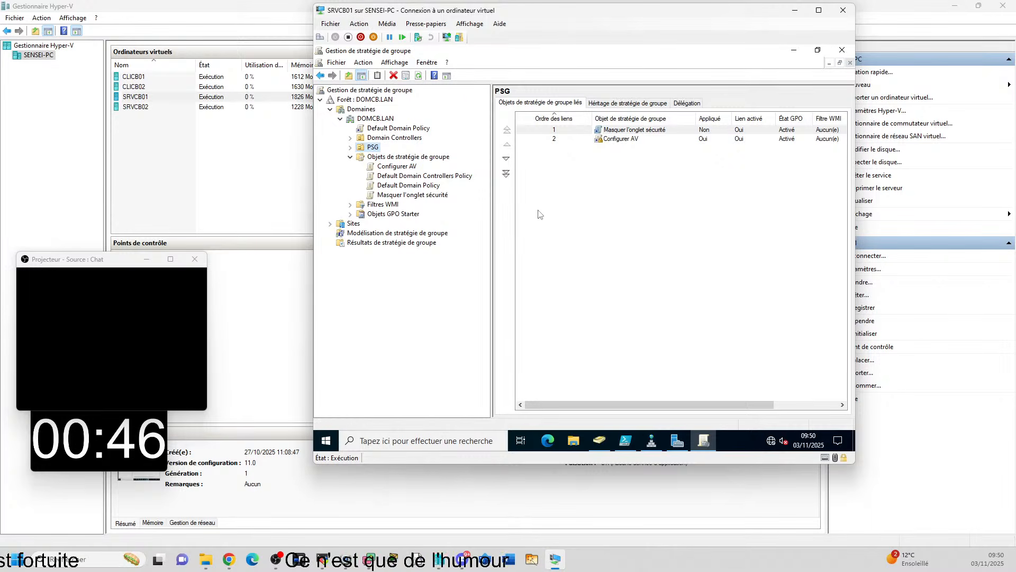
left_click(350, 148)
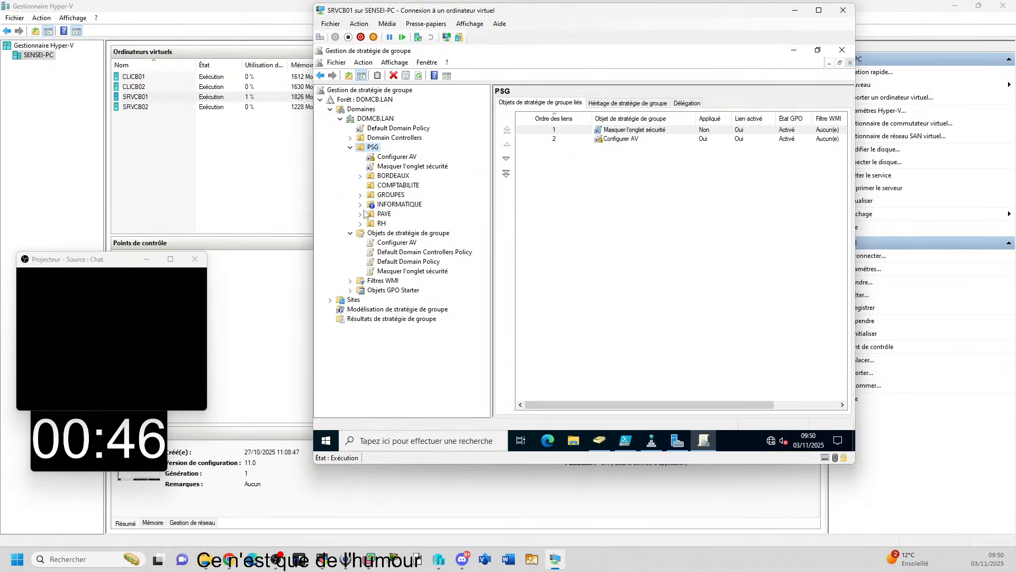
left_click(360, 176)
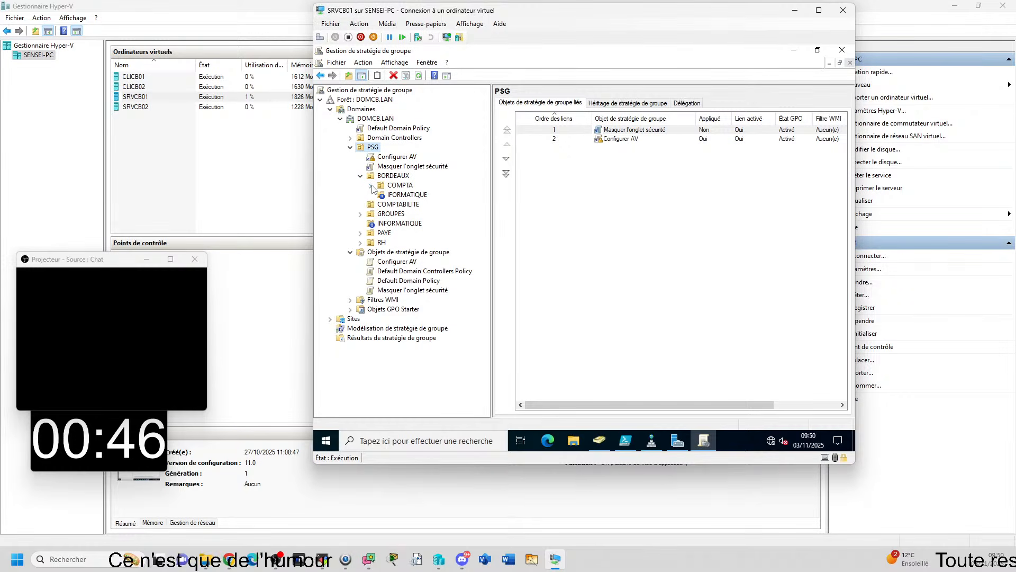
left_click(370, 187)
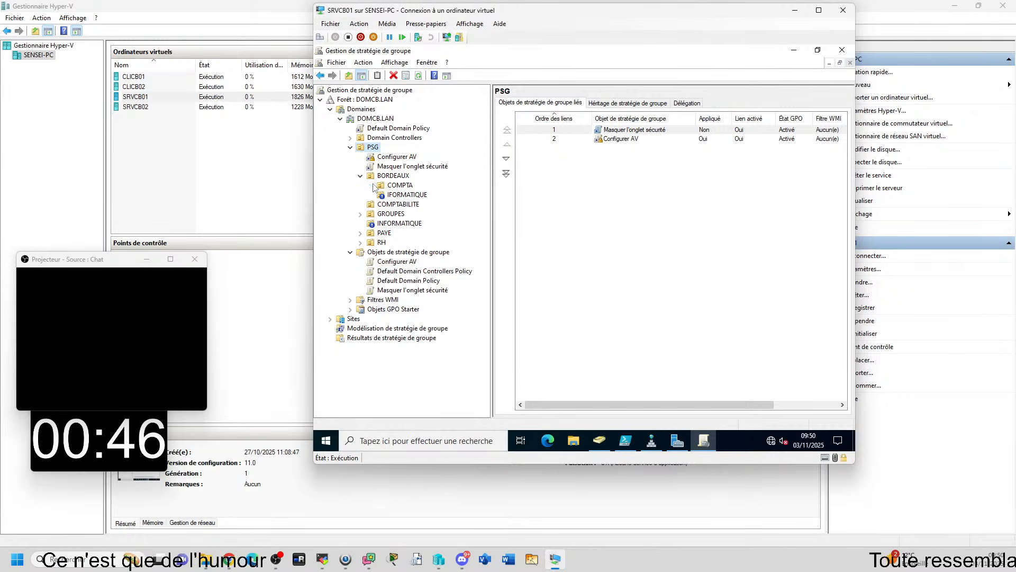
left_click(362, 234)
left_click(360, 243)
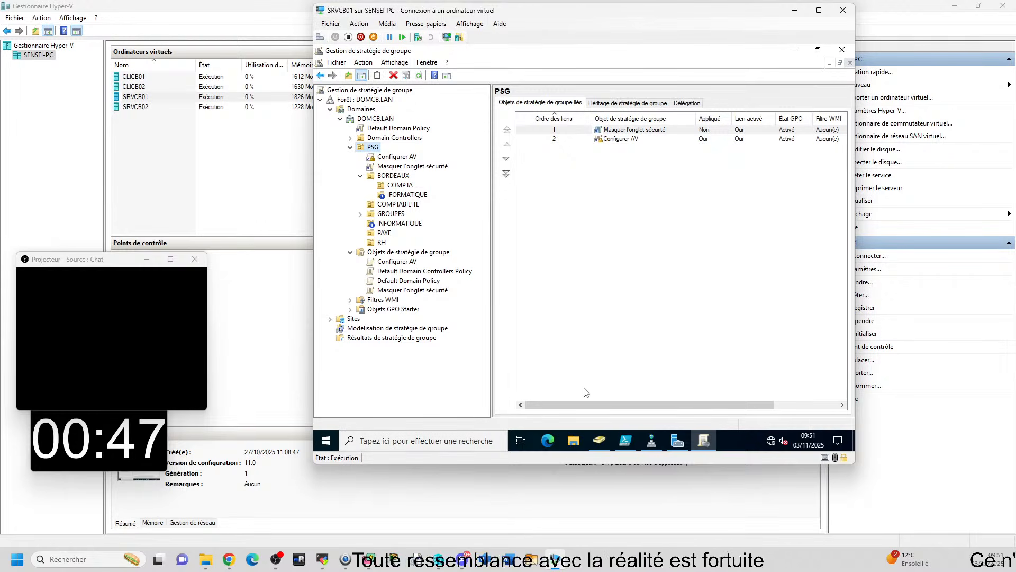
mouse_move(607, 442)
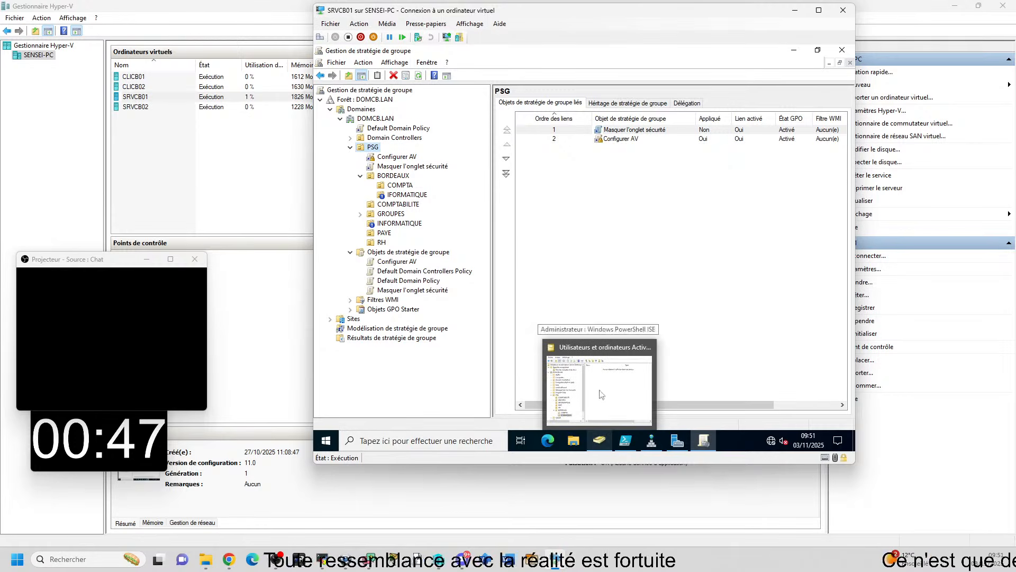
left_click(602, 273)
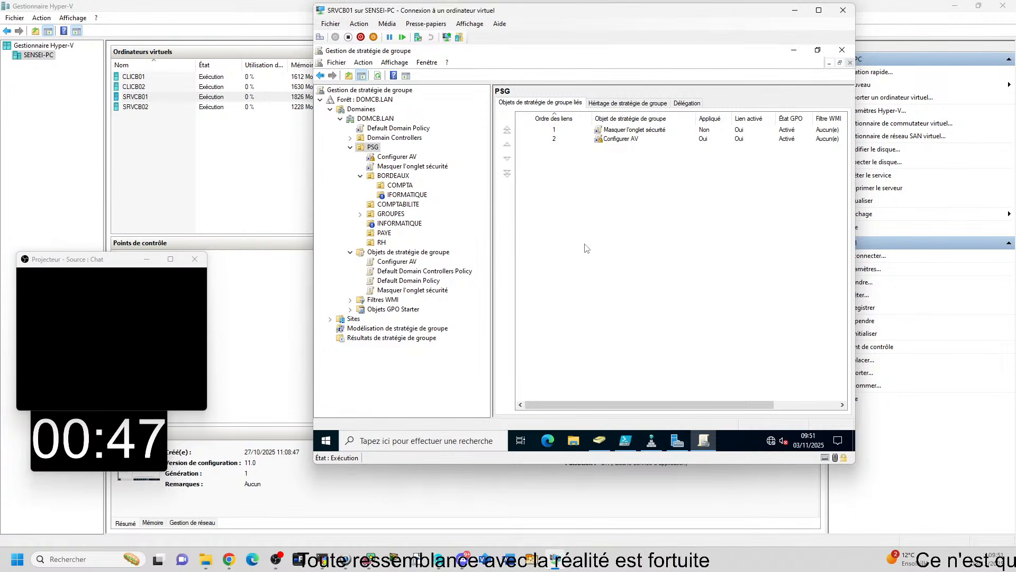
Create a GPO named TEST in the domain and link it to the PSG organisational unit
left_click(372, 148)
right_click(374, 148)
left_click(408, 155)
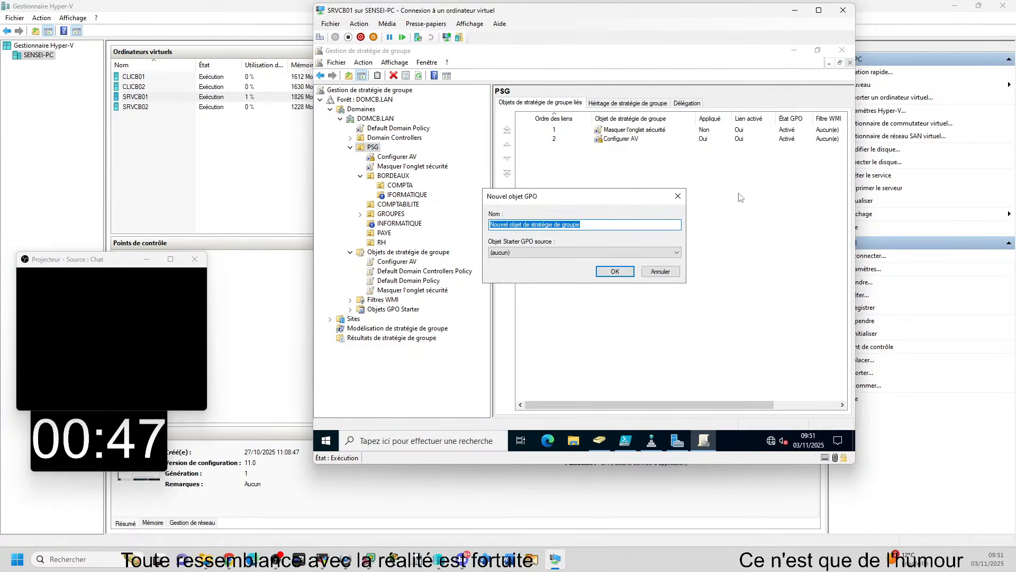
type("TEST")
key("Return")
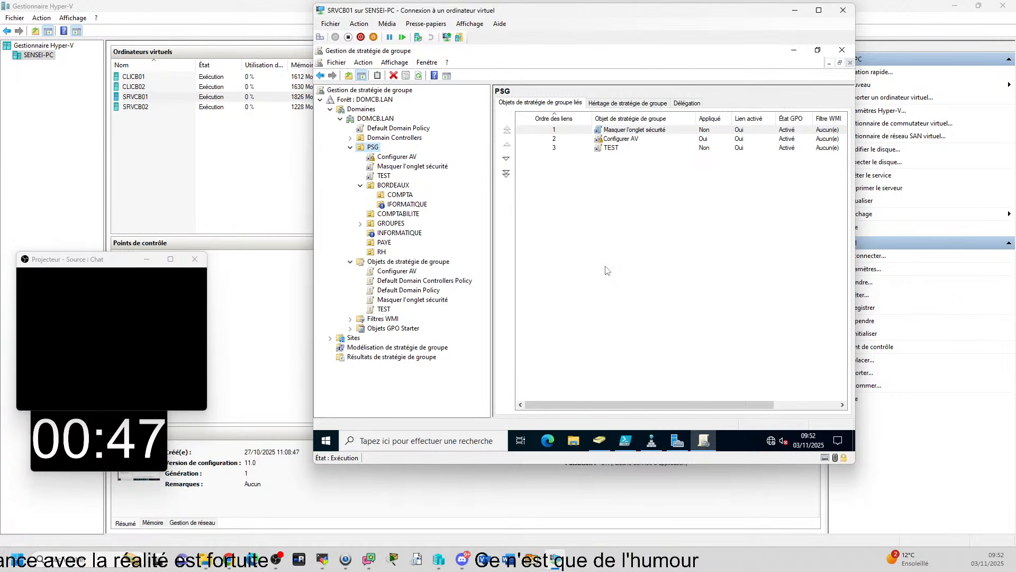
Create an organisational unit named PFC inside PSG using Utilisateurs et ordinateurs Active Directory, and refresh PSG in Gestion de stratégie de groupe
mouse_move(600, 440)
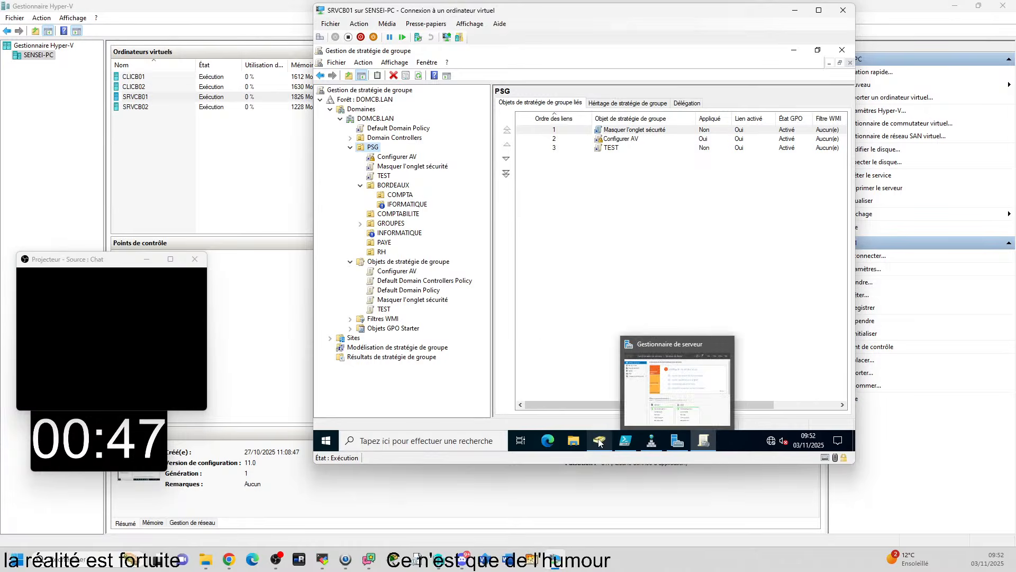
left_click(595, 406)
left_click(451, 246)
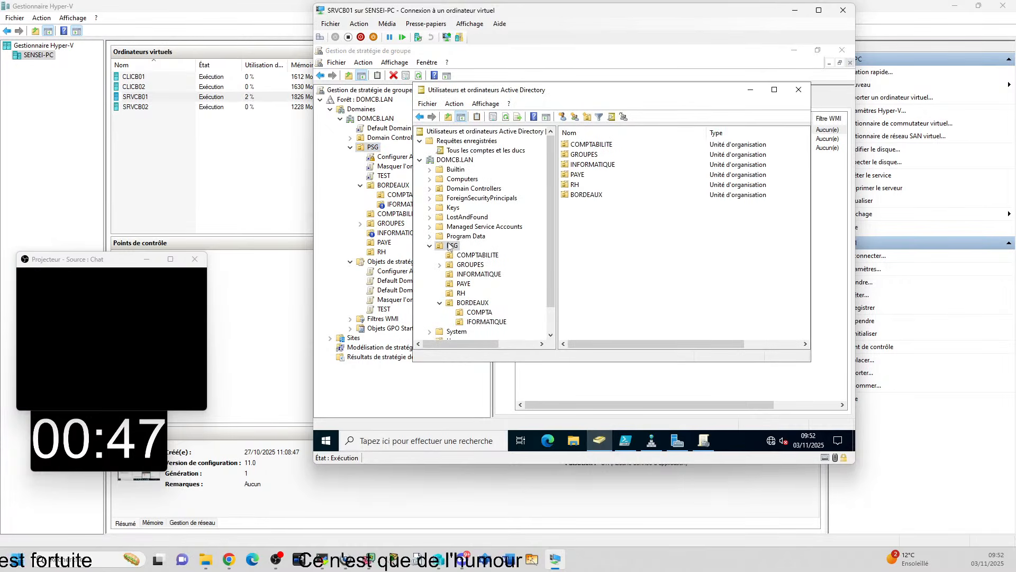
left_click(587, 117)
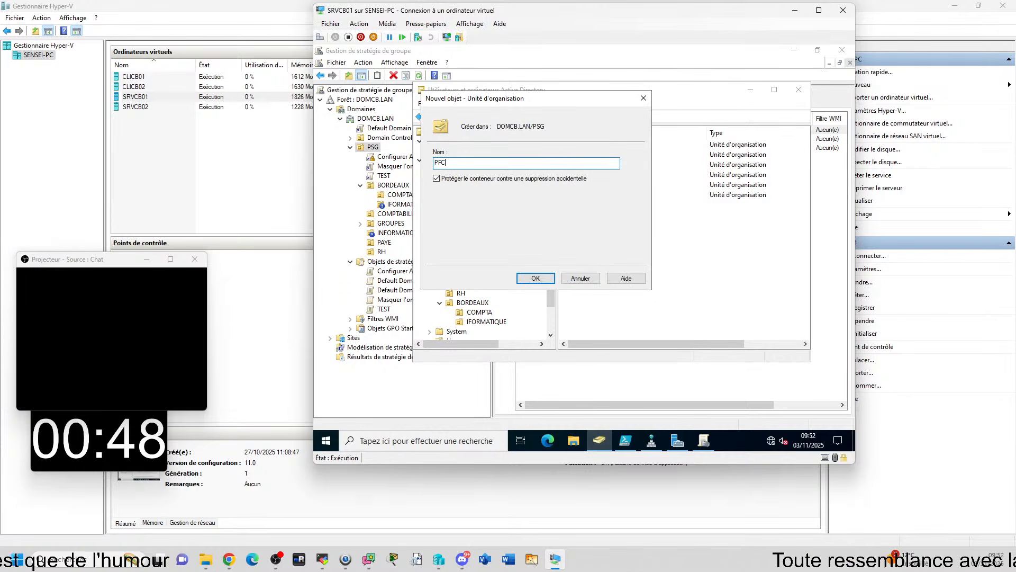
type("PFC")
key("Return")
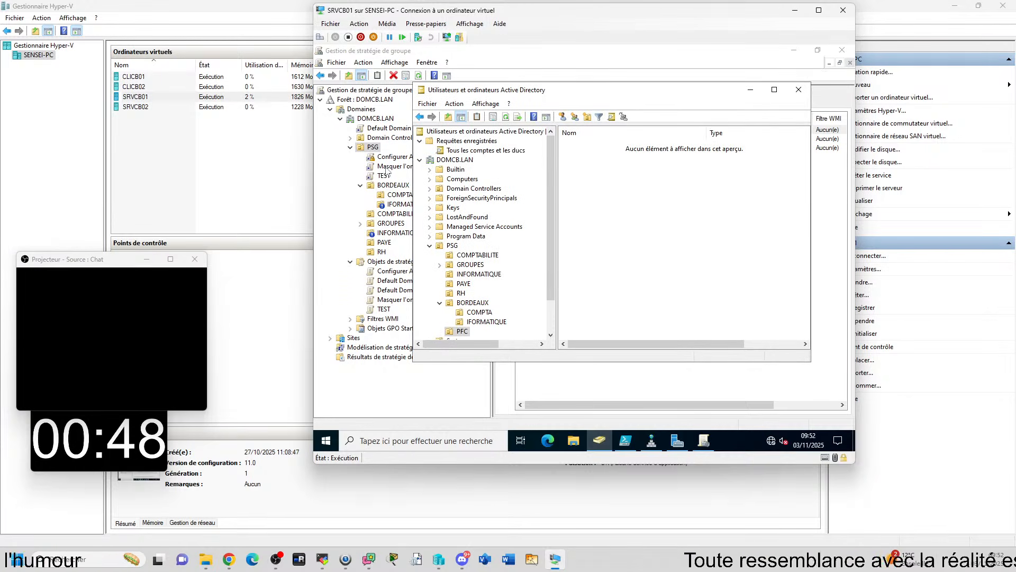
left_click(367, 149)
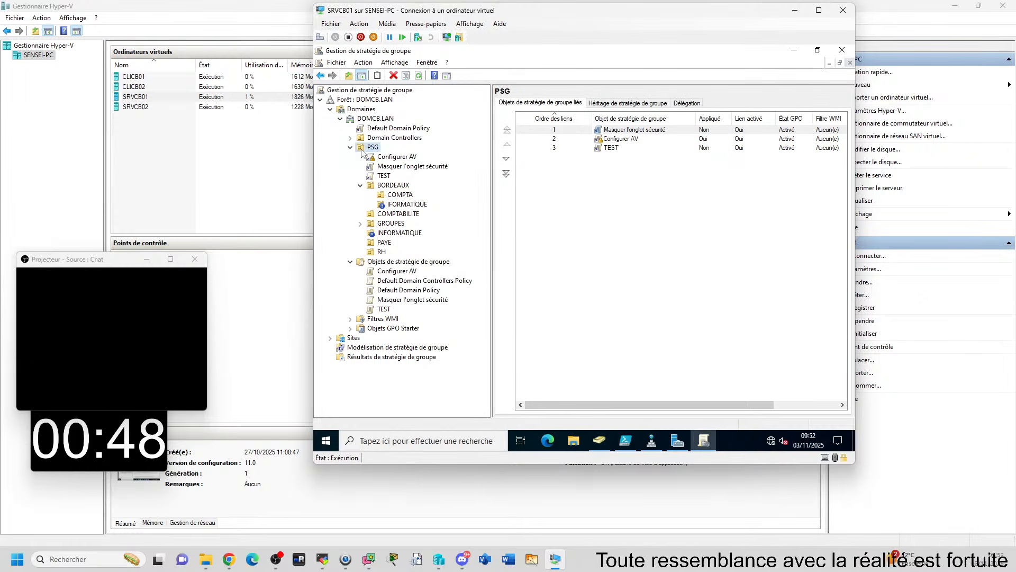
key("F5")
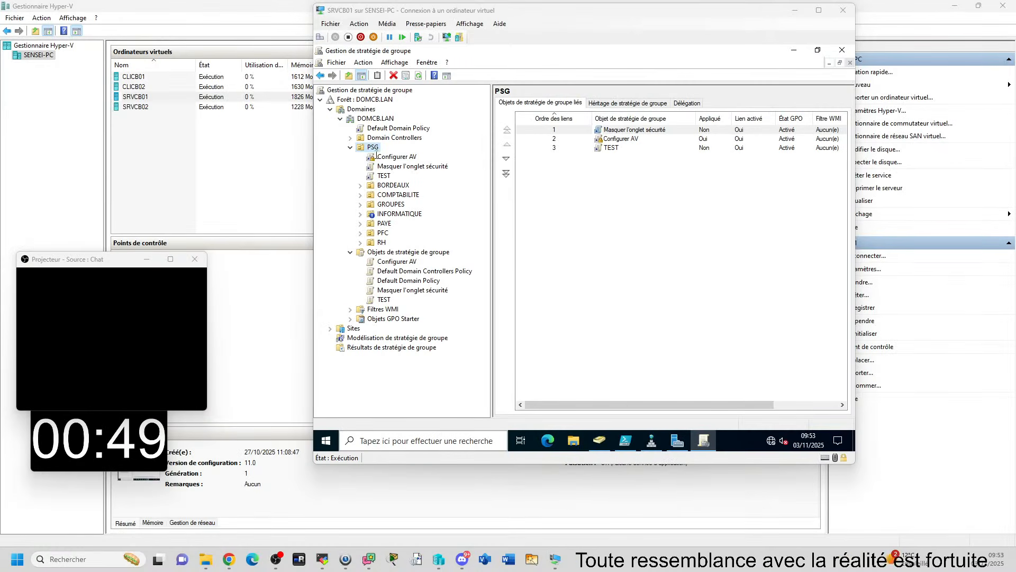
Examine the commands available for PSG and PFC, and compare the PSG structure in Utilisateurs et ordinateurs Active Directory
right_click(288, 106)
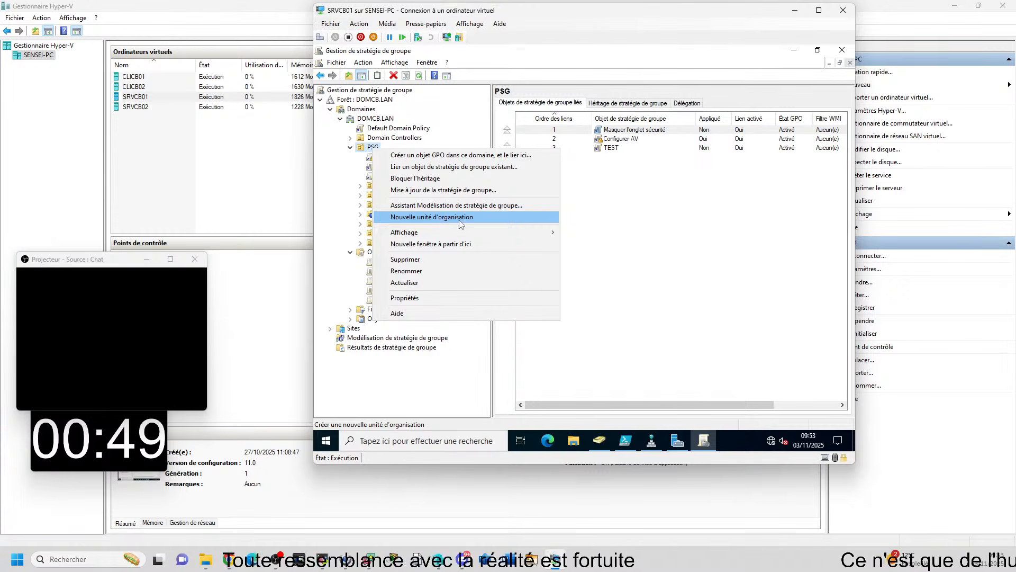
left_click(634, 237)
left_click(381, 233)
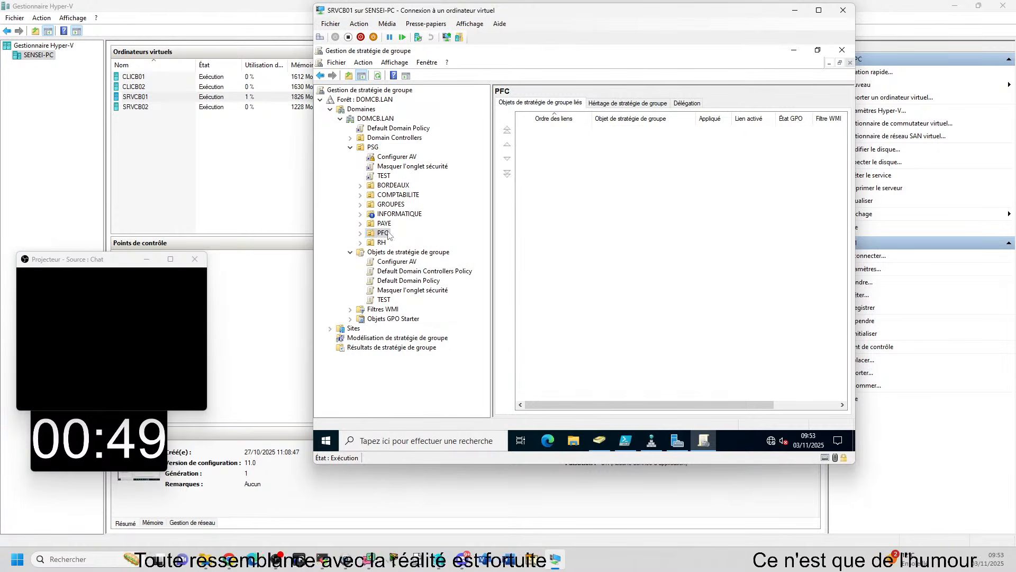
right_click(381, 233)
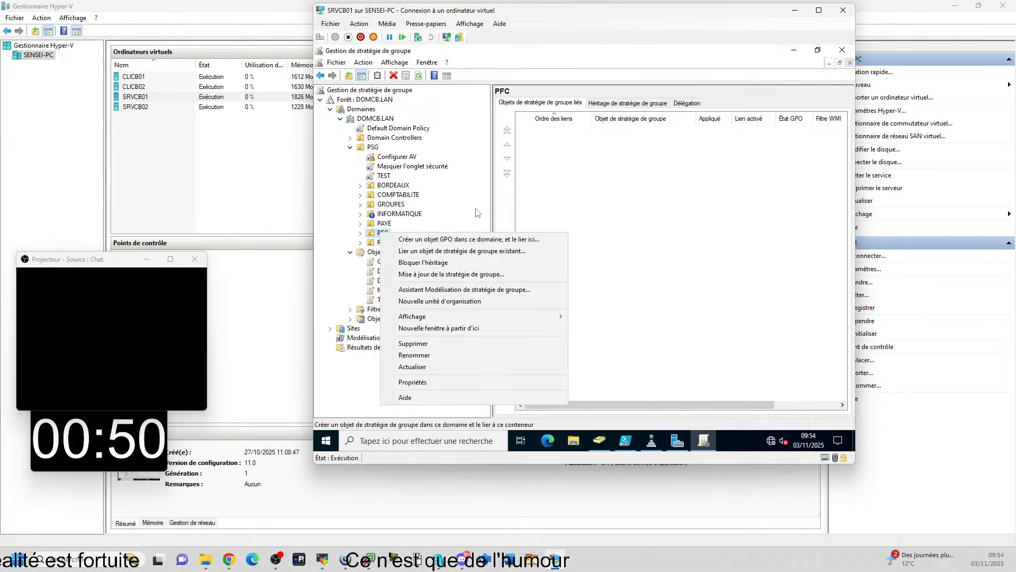
left_click(670, 171)
left_click(600, 442)
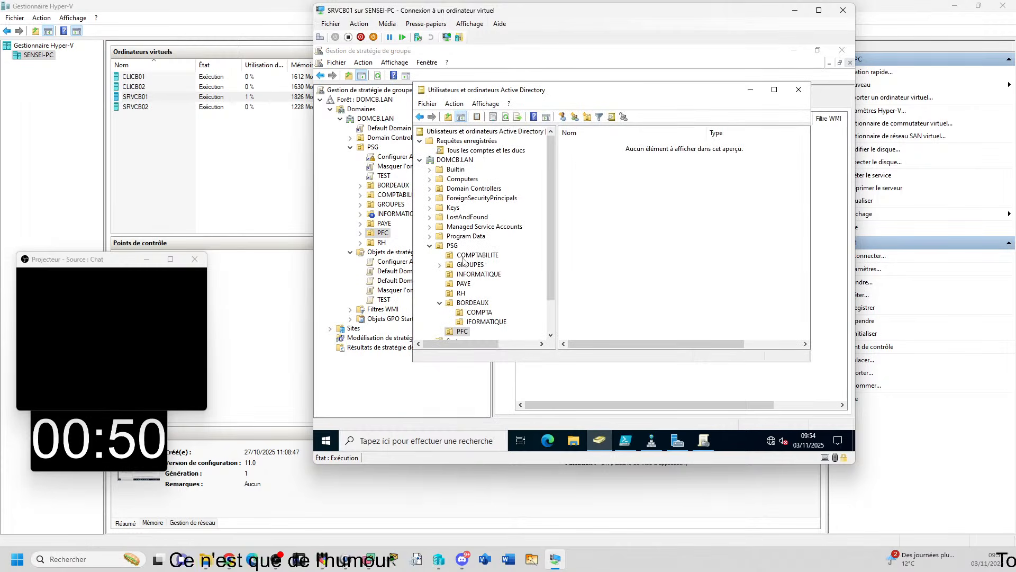
left_click(451, 246)
left_click(470, 322)
left_click(461, 331)
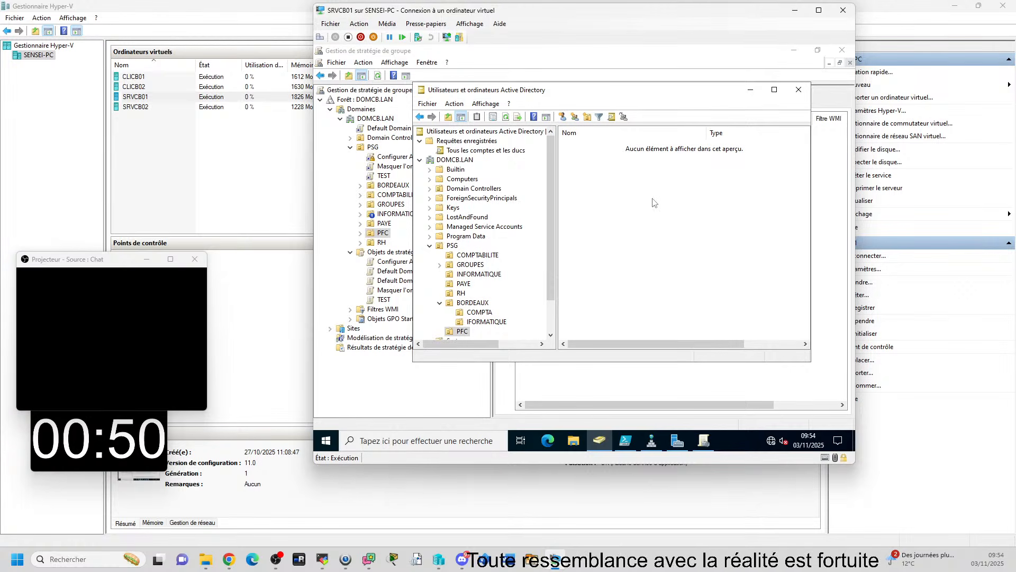
left_click(392, 402)
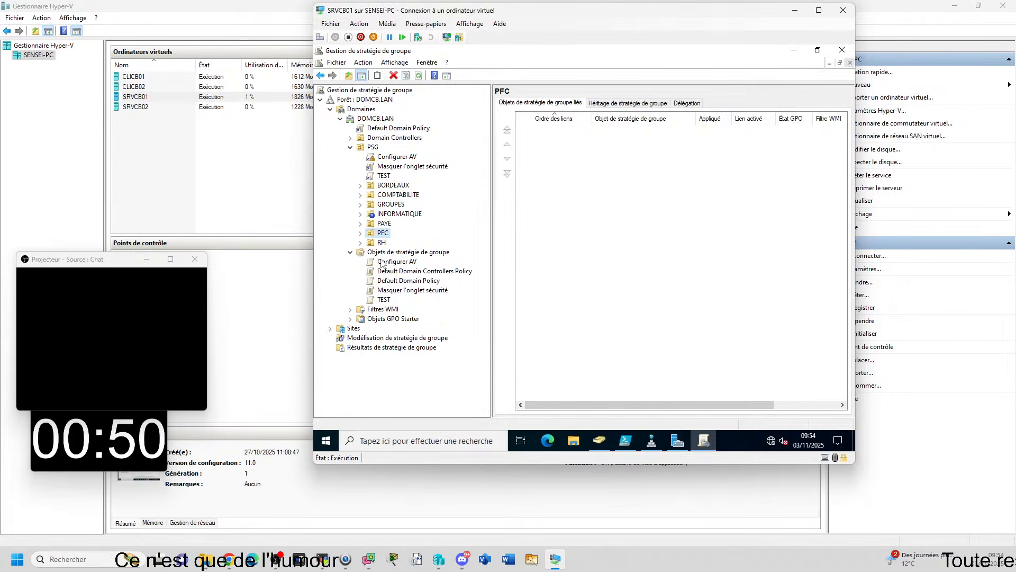
Create an organisational unit named INFORMATIQUE inside PFC directly from Gestion de stratégie de groupe
right_click(384, 238)
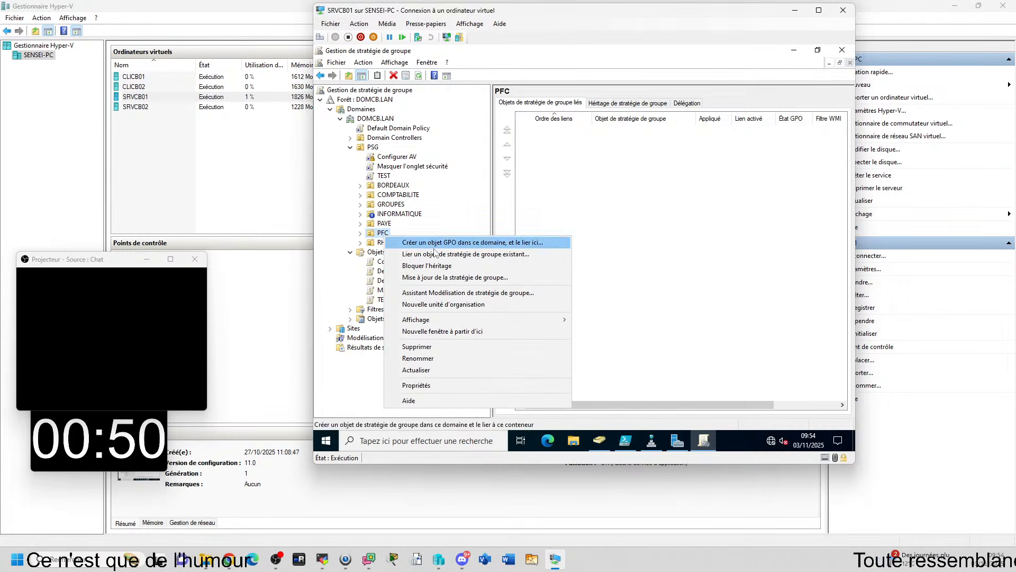
left_click(441, 304)
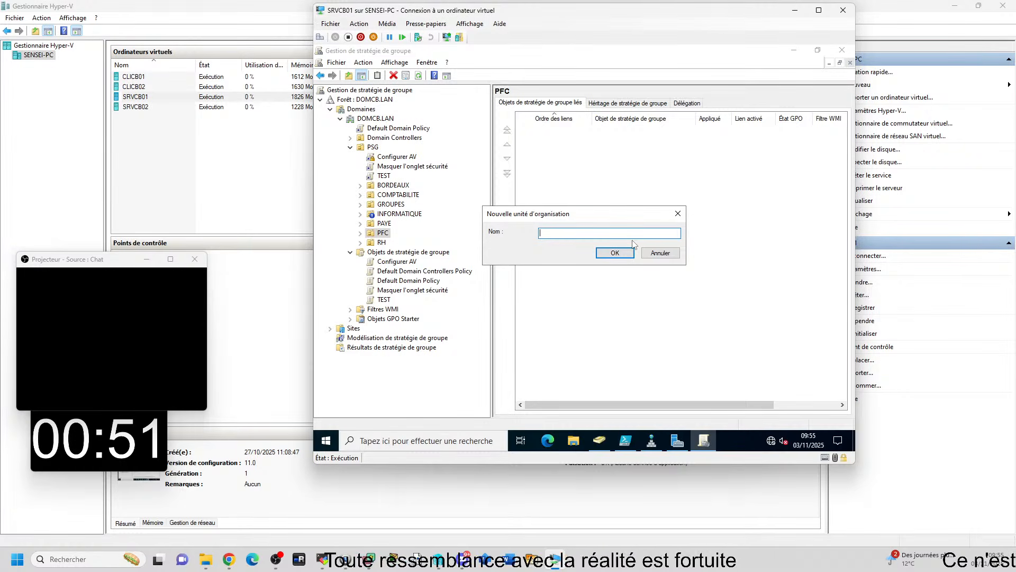
type("INFOR")
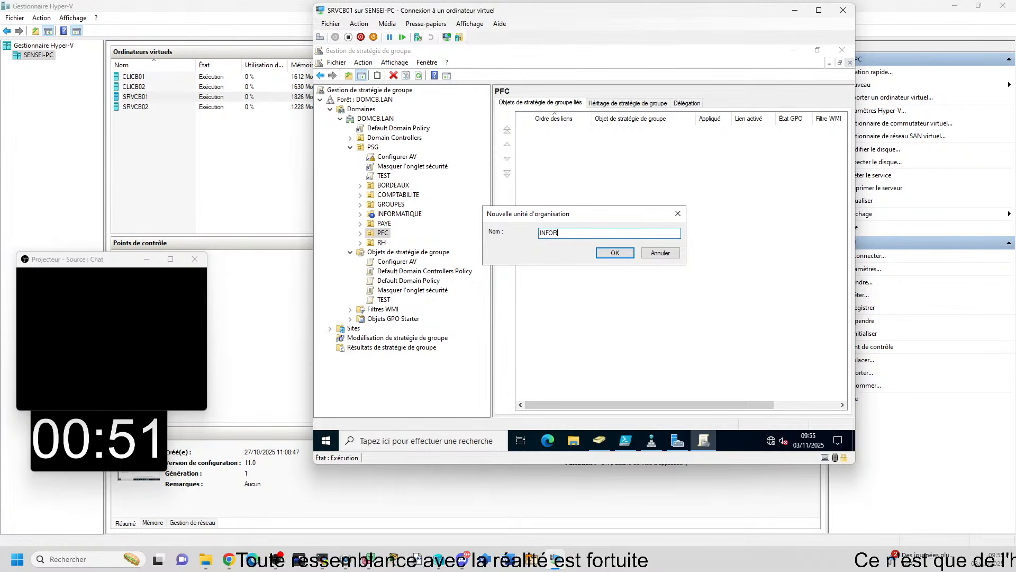
type("MATIQUE")
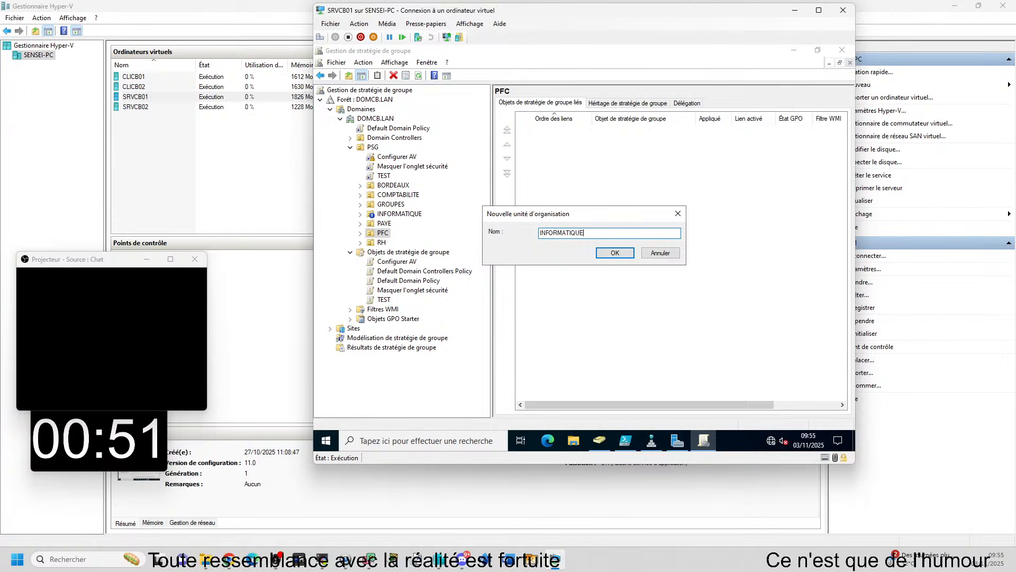
key("Return")
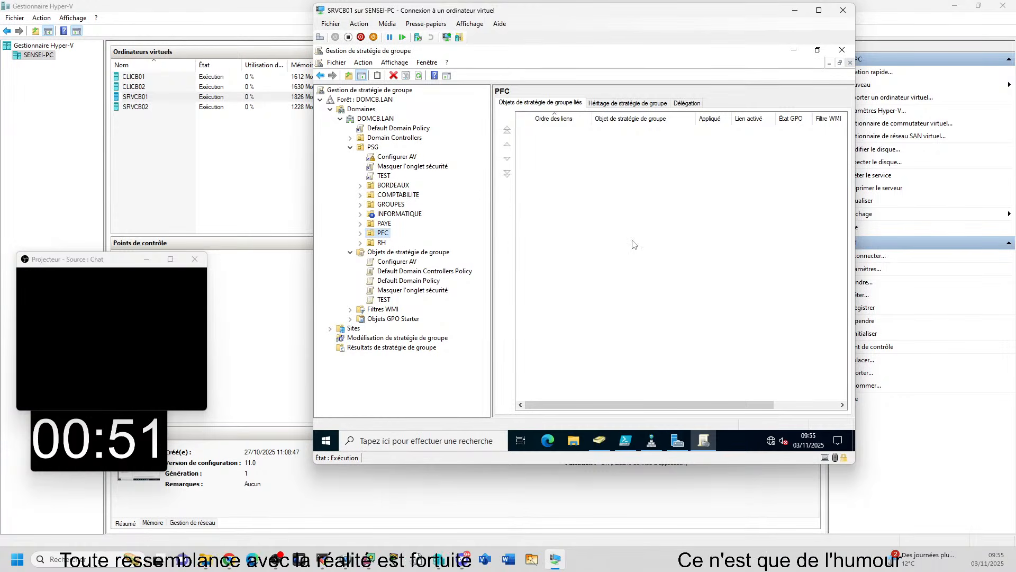
Refresh the PFC unit in Utilisateurs et ordinateurs Active Directory to check its contents, and return to Gestion de stratégie de groupe
left_click(600, 439)
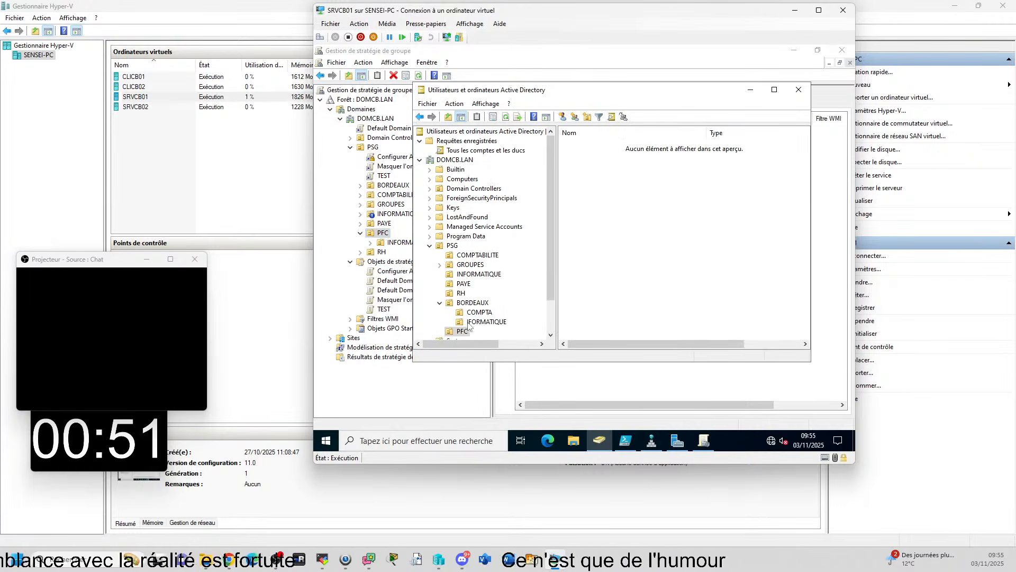
left_click(462, 331)
scroll(455, 318, "down", 2)
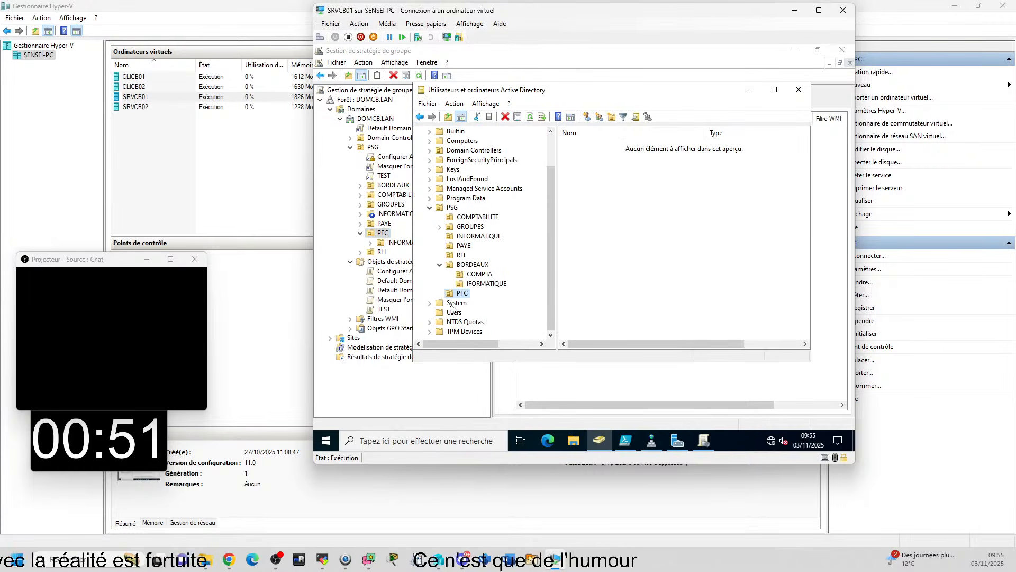
key("F5")
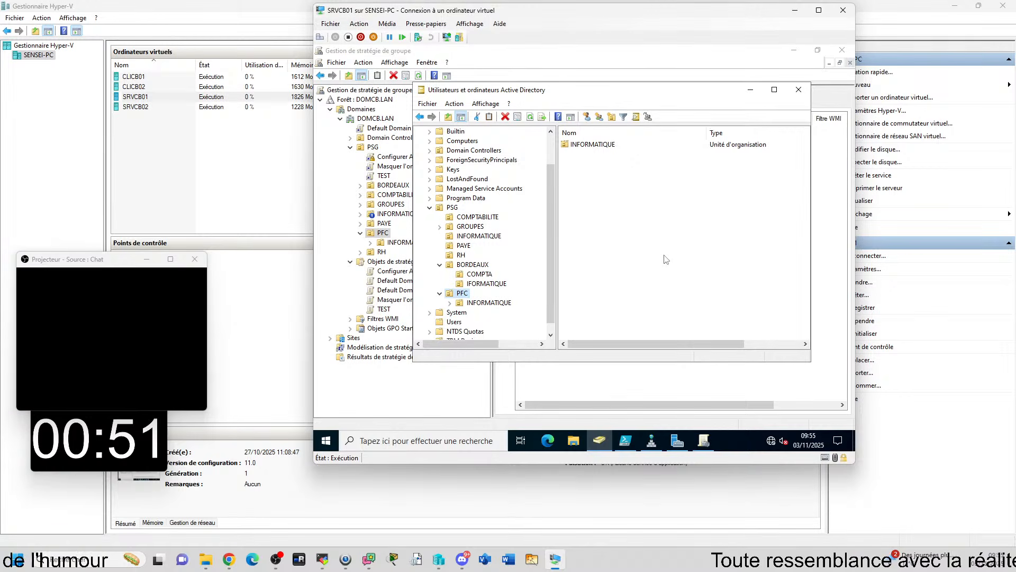
left_click(421, 364)
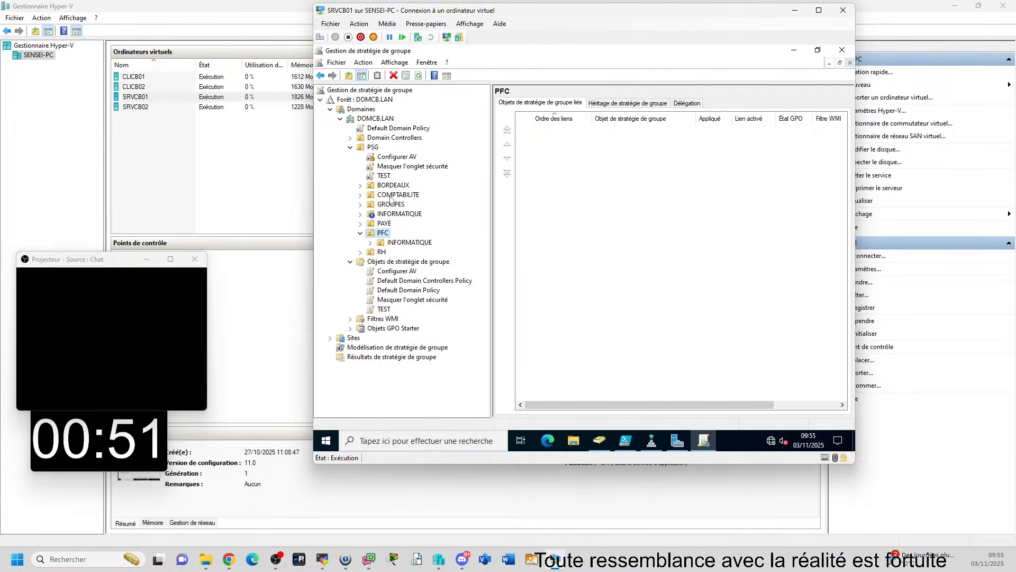
Expand BORDEAUX and block group policy inheritance on the INFORMATIQUE organisational unit under PFC
left_click(361, 186)
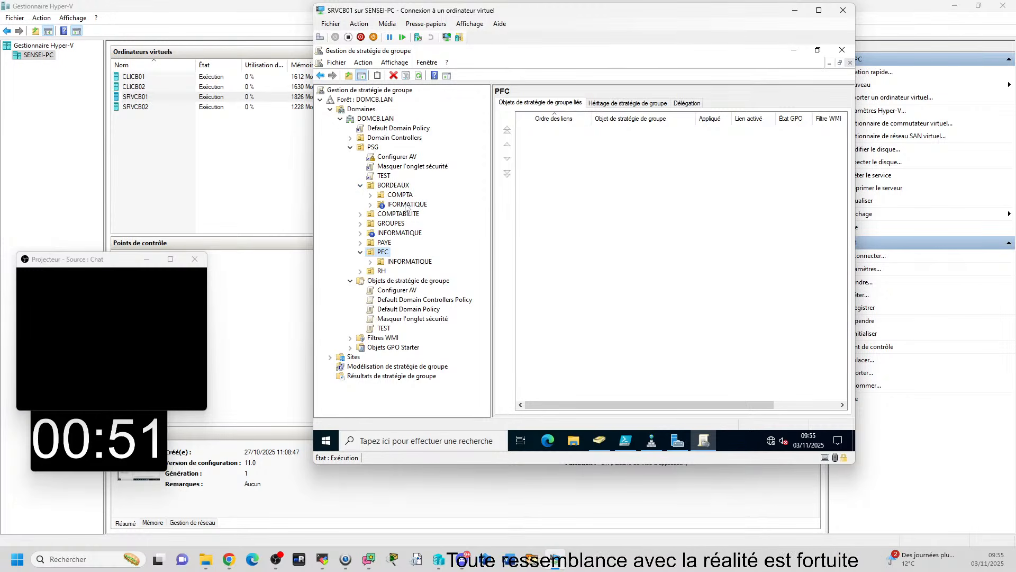
left_click(402, 262)
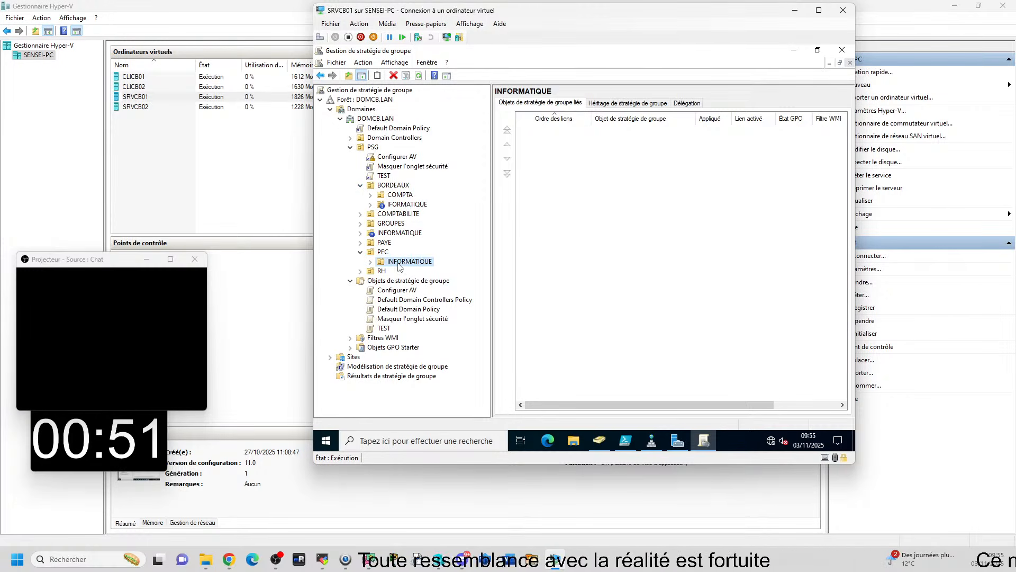
right_click(399, 266)
left_click(432, 121)
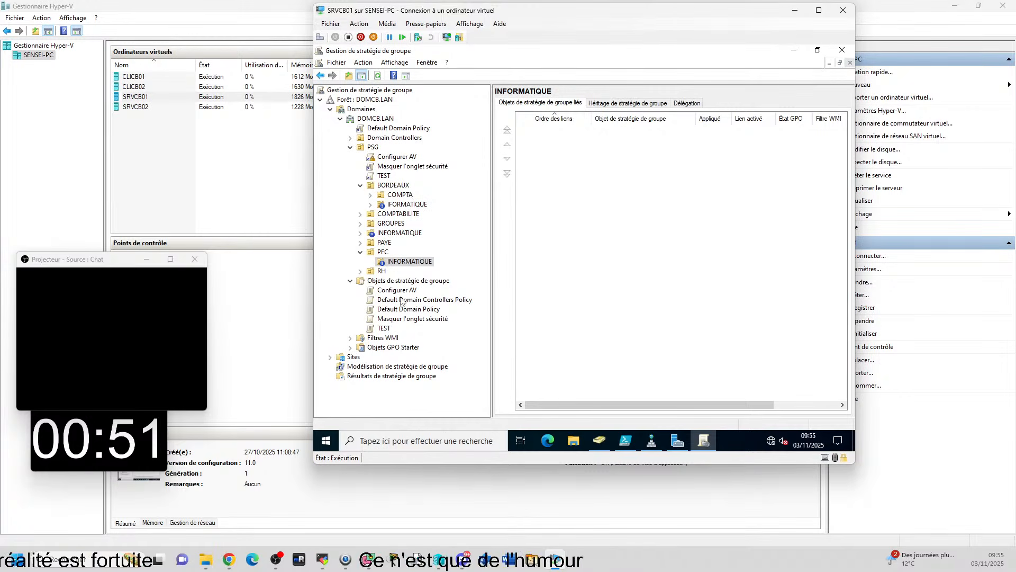
Create an organisational unit named DEV inside BORDEAUX and block group policy inheritance on it
right_click(398, 188)
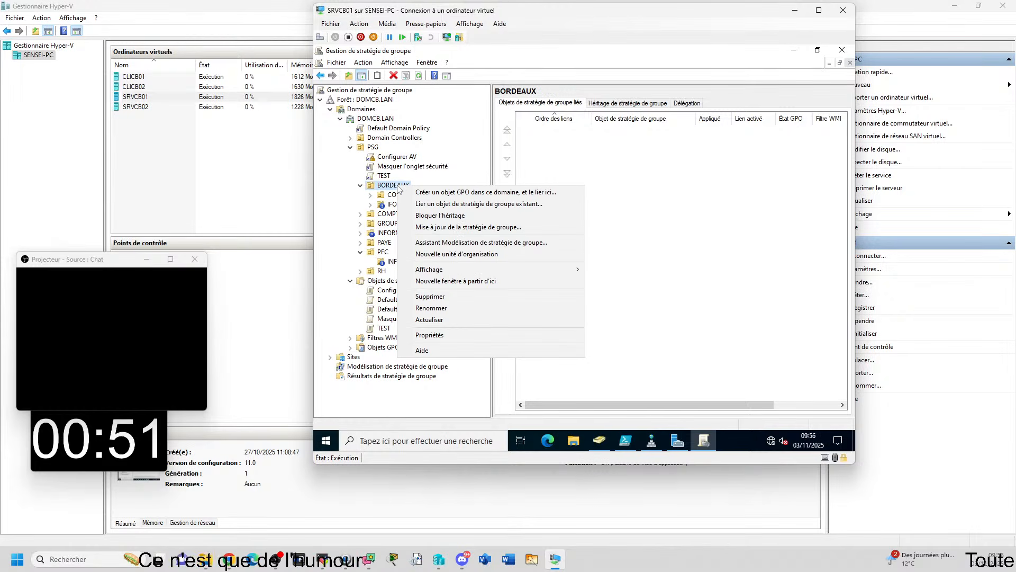
left_click(466, 255)
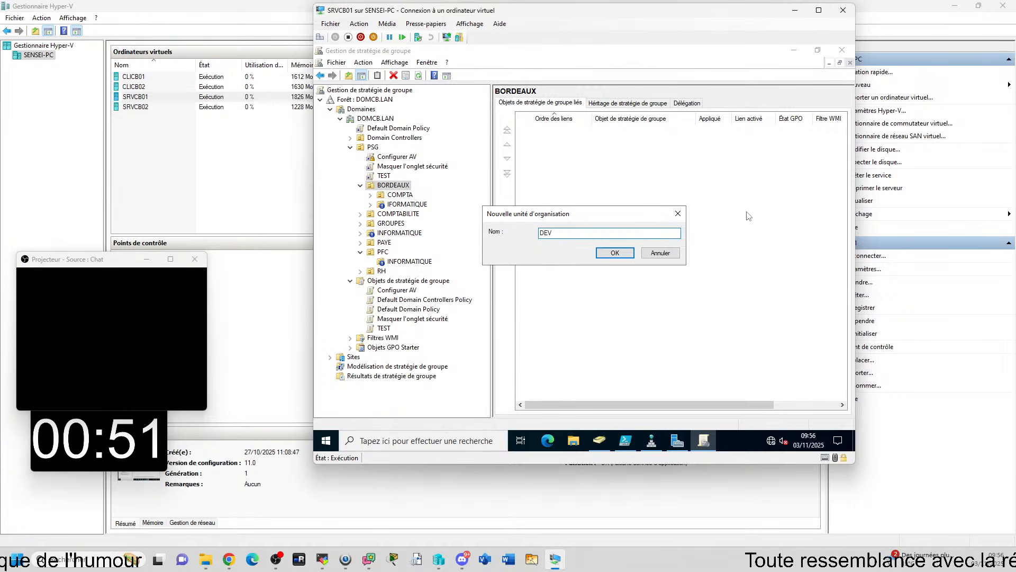
key("Return")
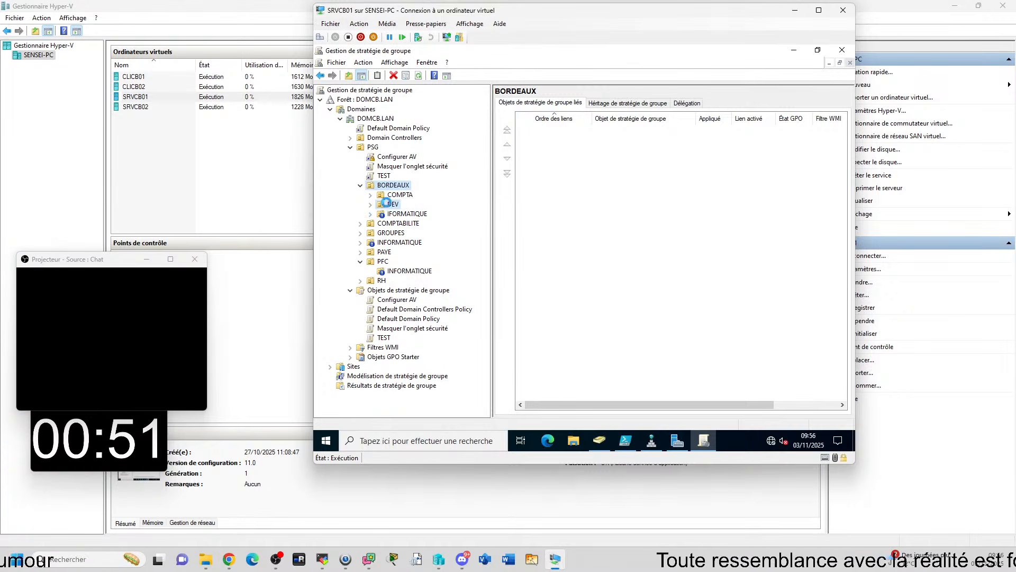
right_click(387, 203)
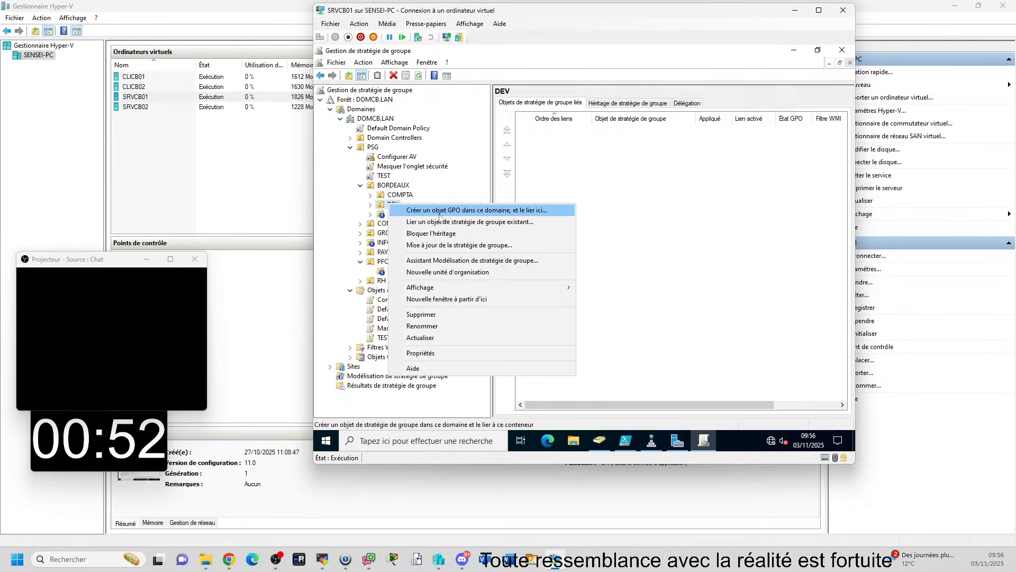
left_click(466, 233)
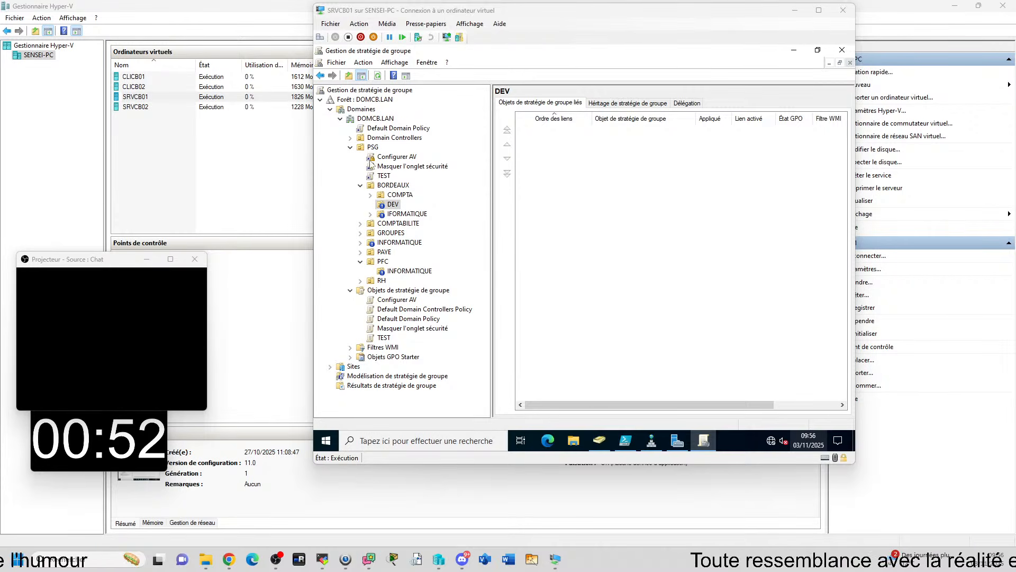
right_click(401, 157)
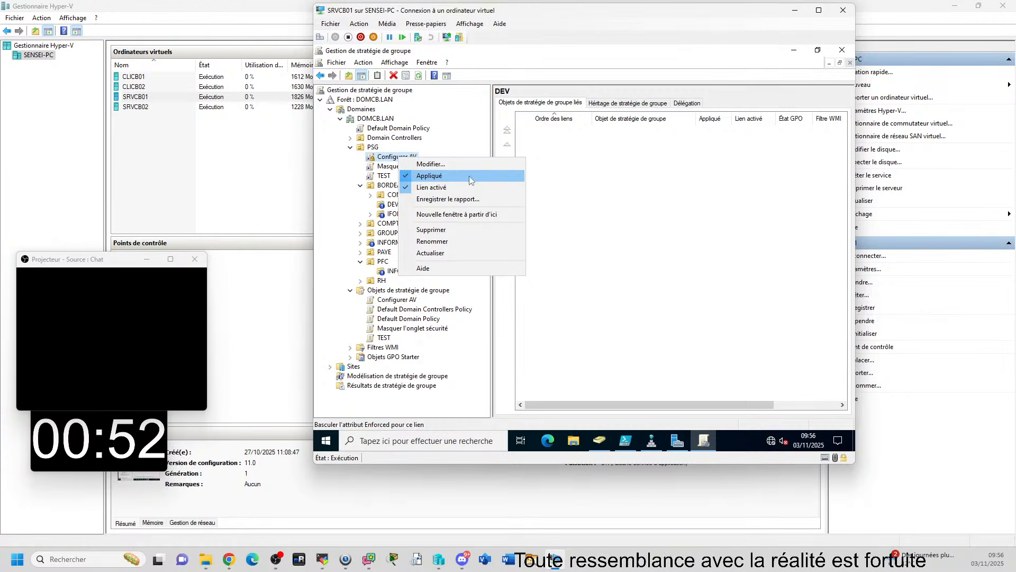
left_click(428, 176)
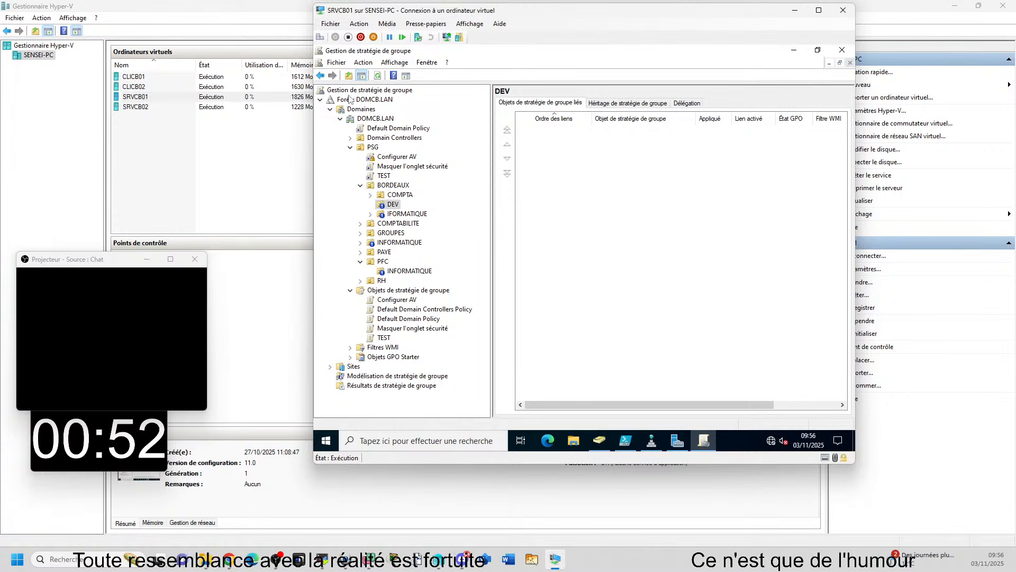
right_click(374, 149)
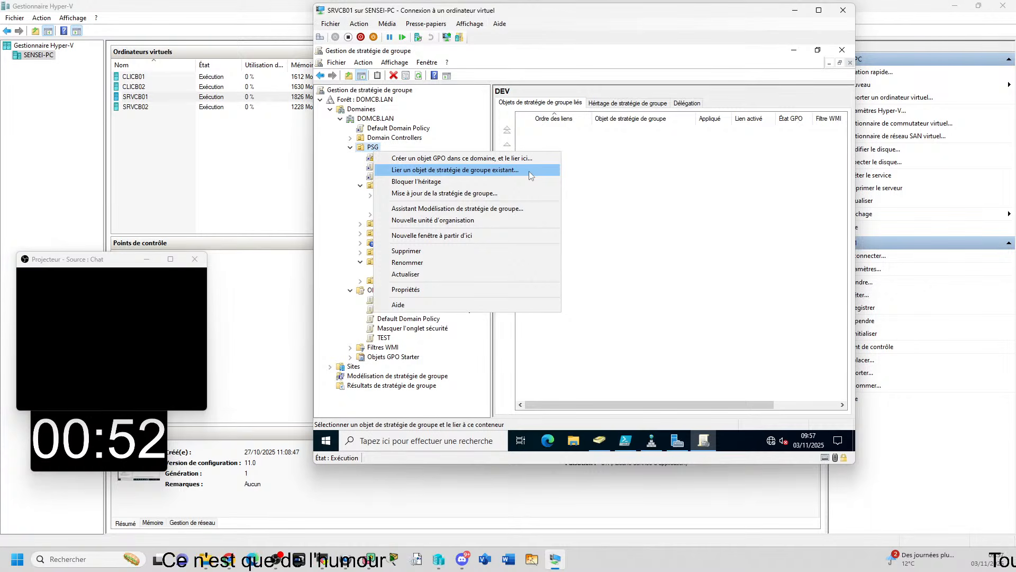
left_click(720, 241)
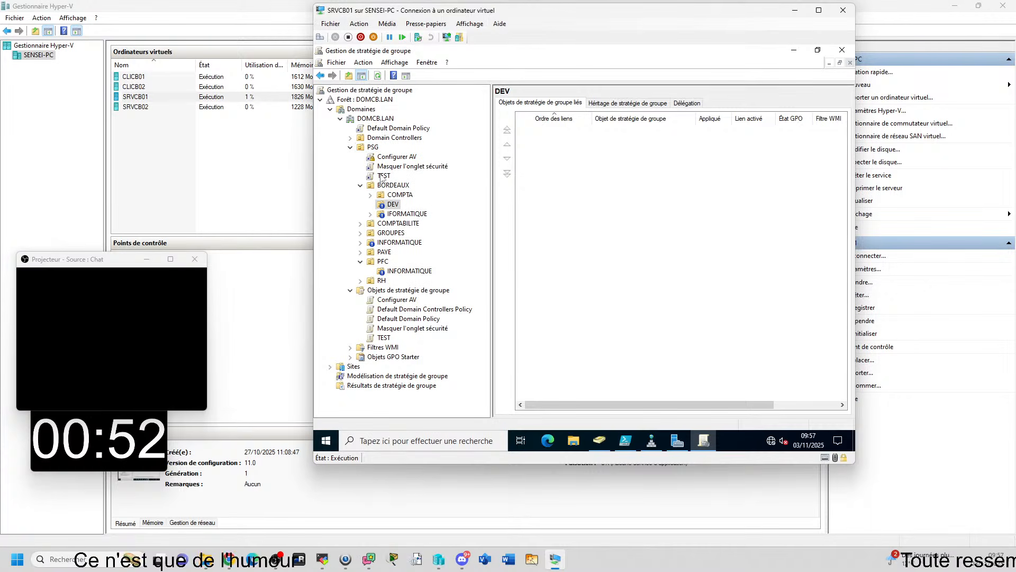
Link the existing Configurer AV policy to the COMPTA unit under BORDEAUX and expand COMPTA to show the link
right_click(400, 194)
left_click(485, 211)
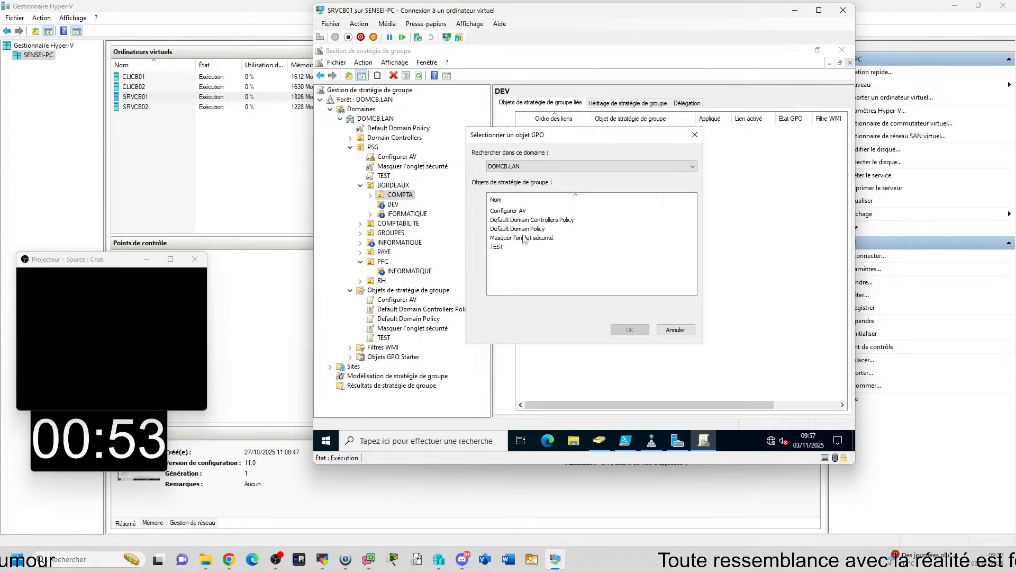
double_click(508, 210)
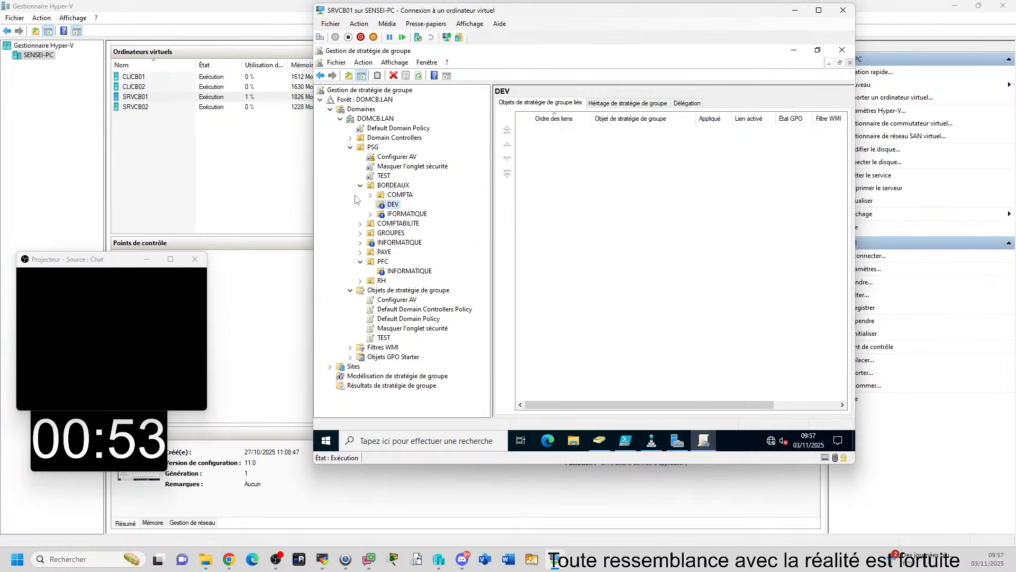
left_click(371, 195)
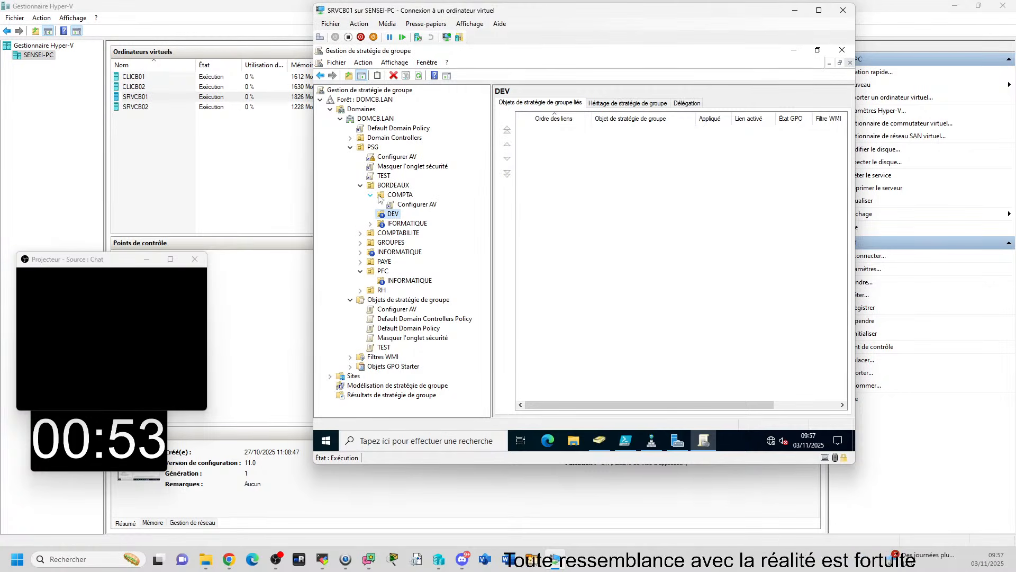
Link the existing Configurer AV policy to the IFORMATIQUE unit under BORDEAUX and expand that unit
right_click(398, 225)
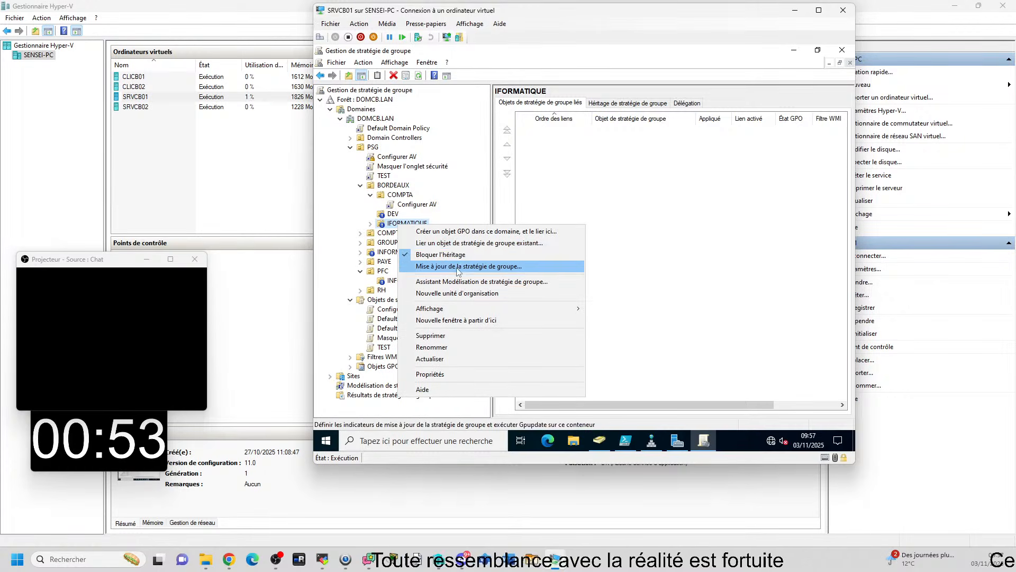
left_click(460, 244)
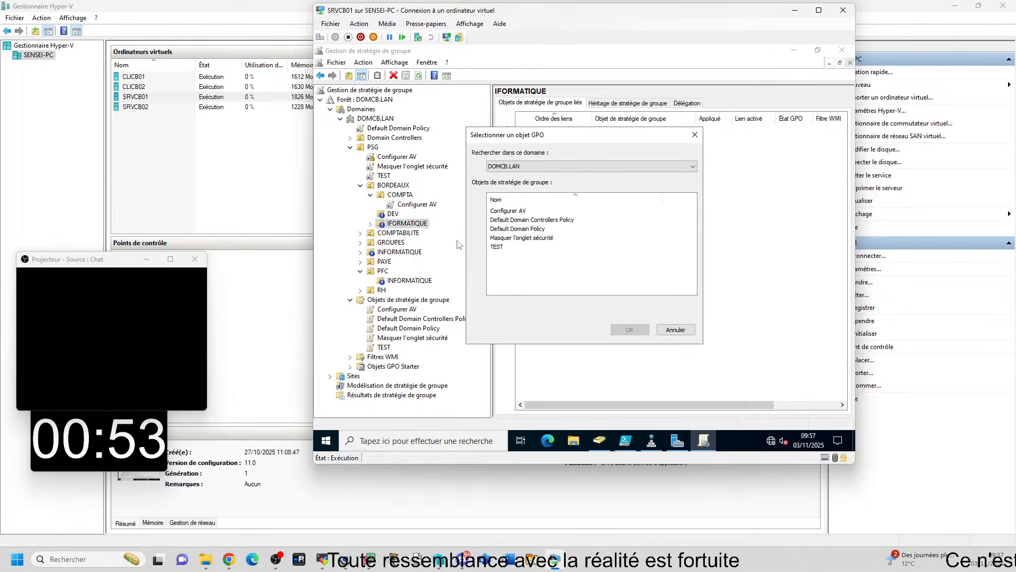
double_click(511, 211)
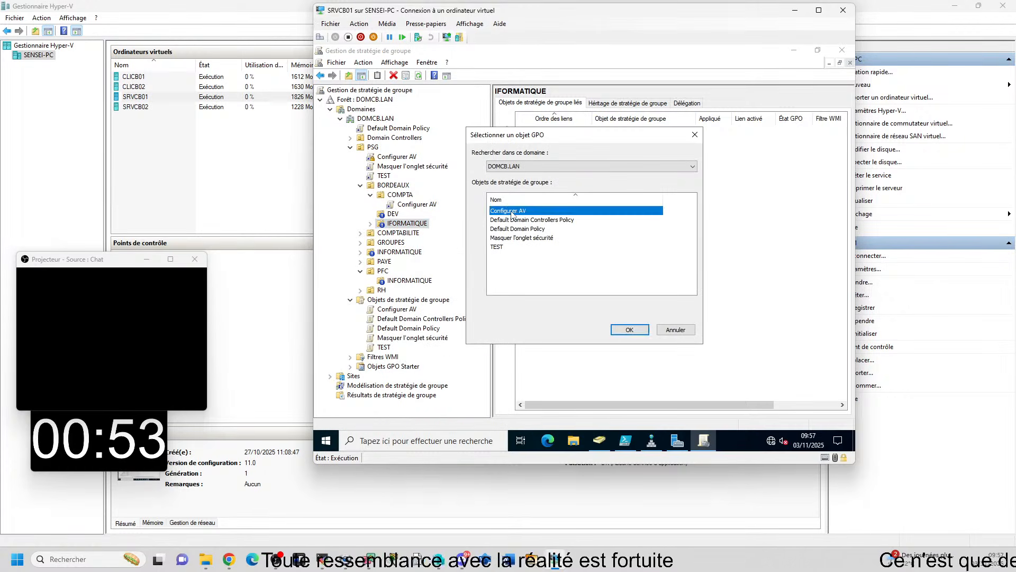
left_click(370, 223)
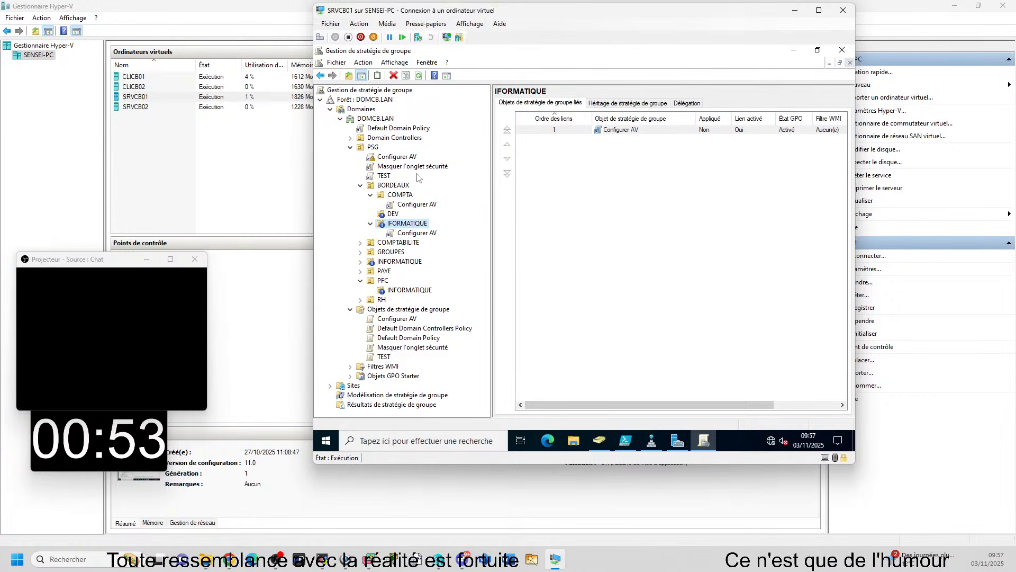
Open the Configurer AV link under PSG, read the notice about linked policy objects, and view the policy's scope
left_click(397, 156)
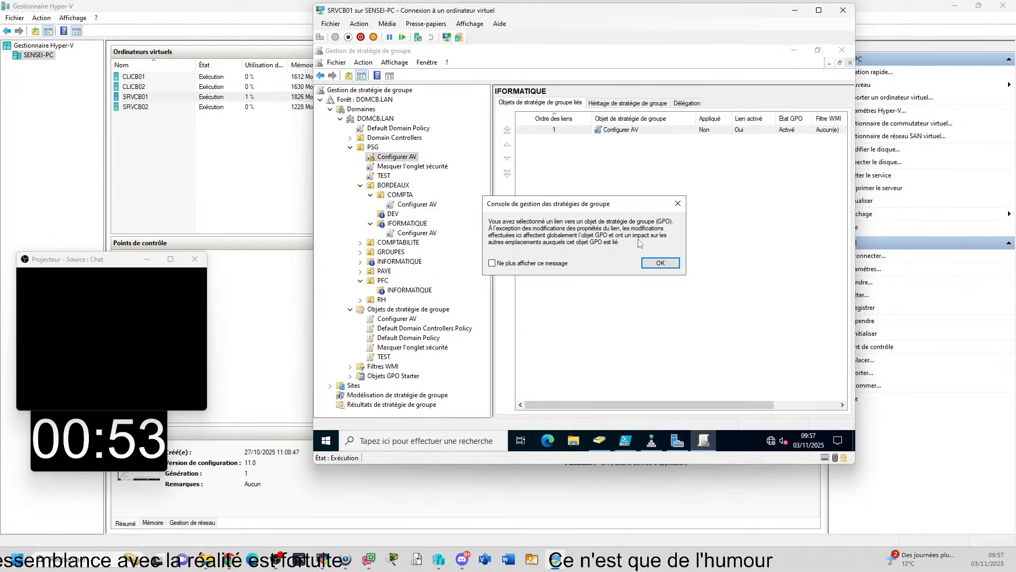
left_click(762, 570)
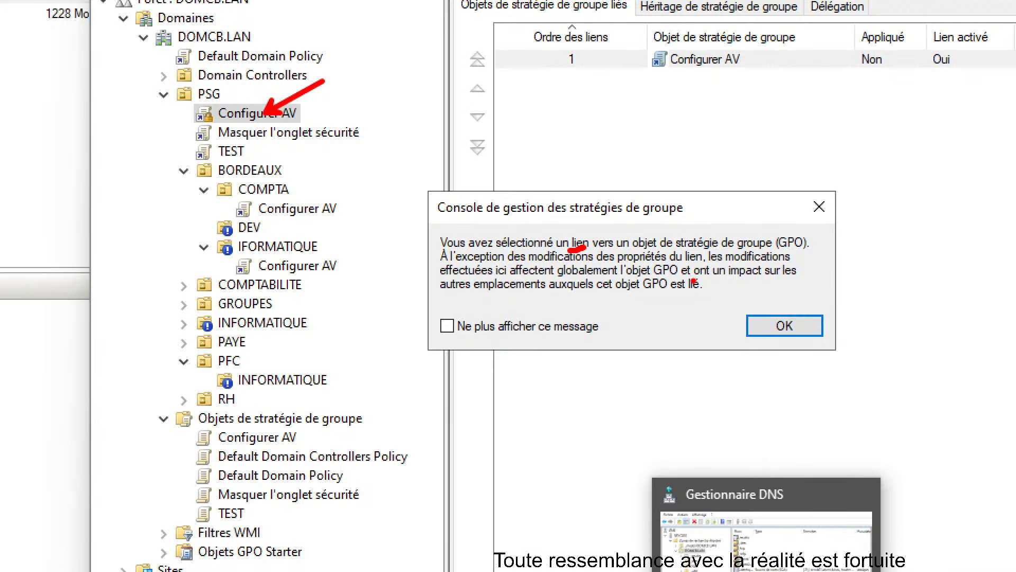
left_click_drag(507, 291, 689, 298)
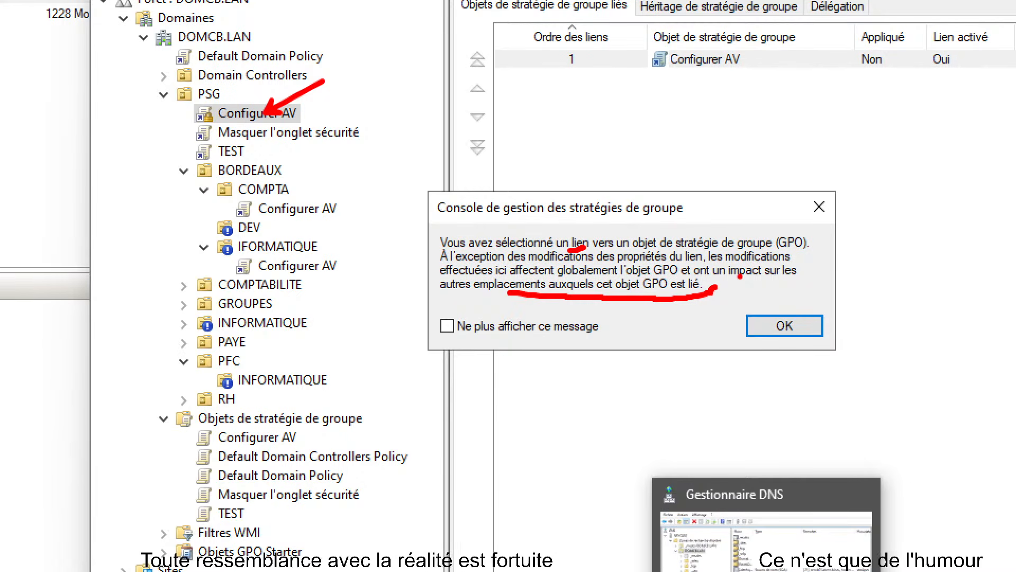
key("Escape")
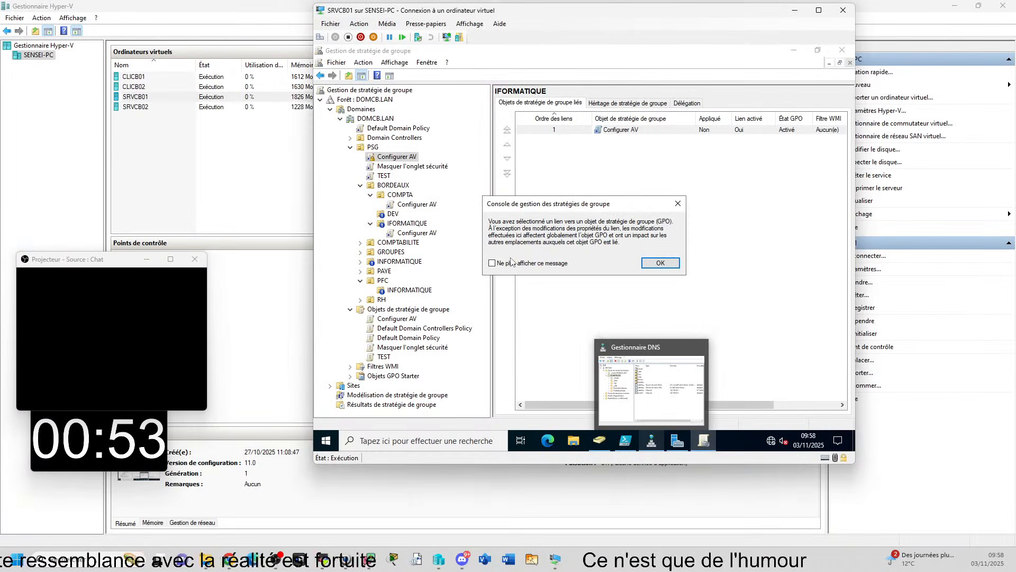
left_click(674, 263)
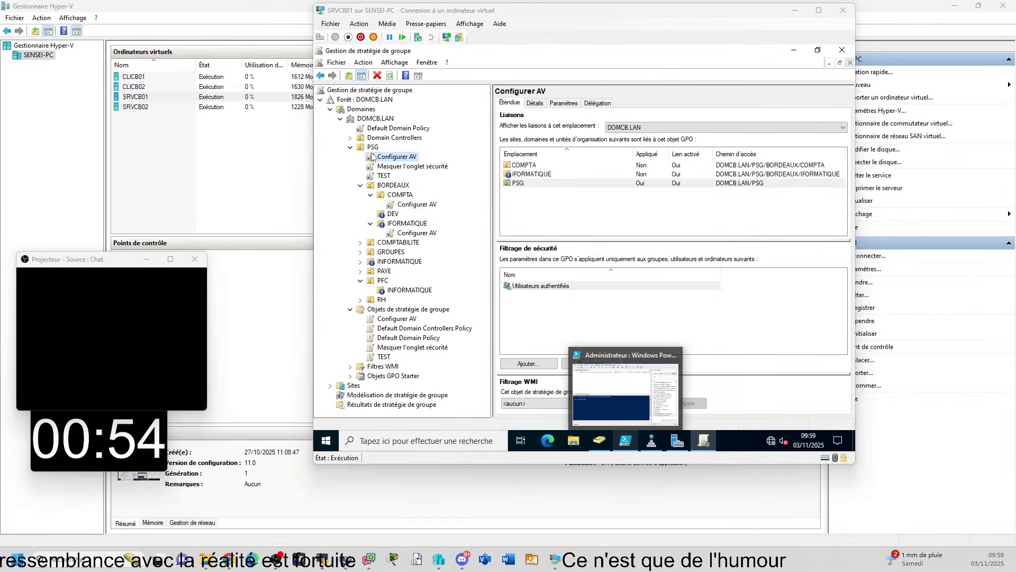
Delete the Configurer AV link from PSG while keeping the policy object itself
right_click(391, 160)
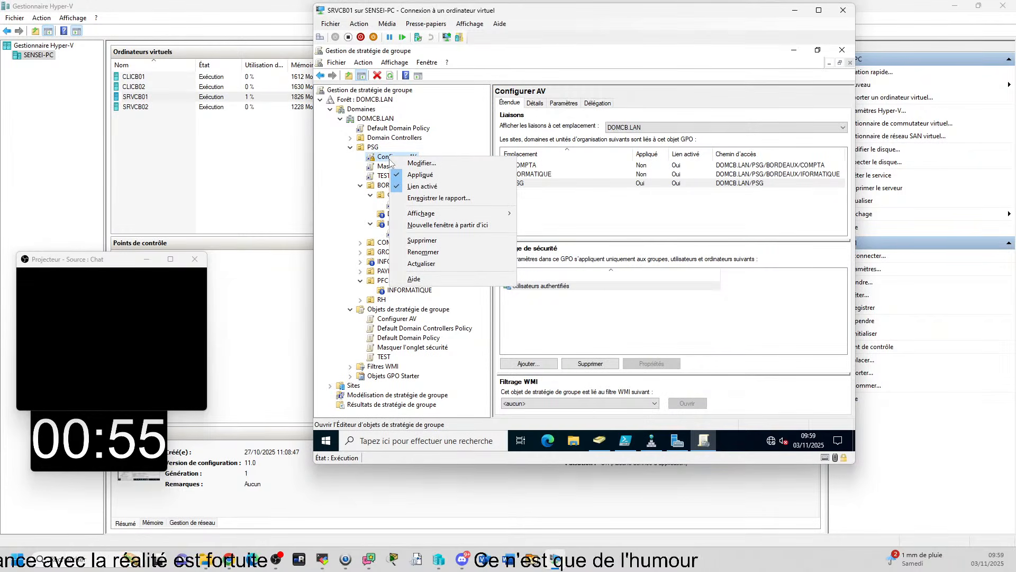
left_click(456, 154)
right_click(414, 160)
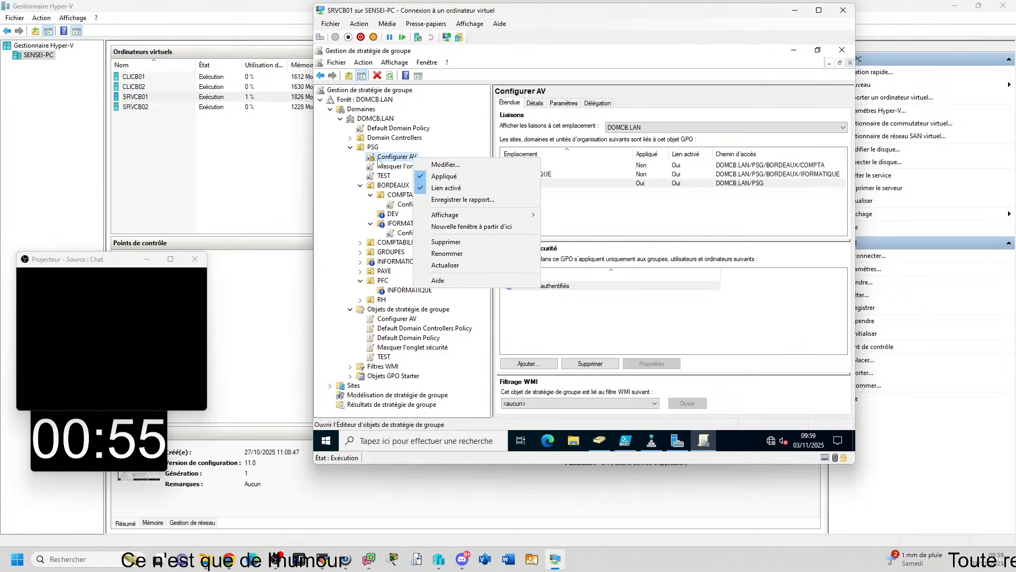
left_click(456, 242)
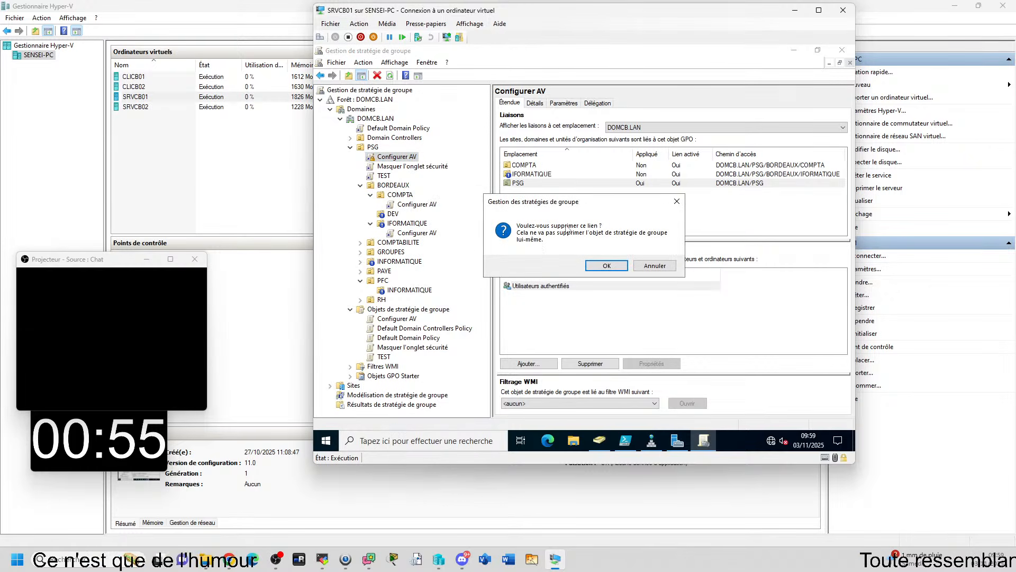
mouse_move(656, 446)
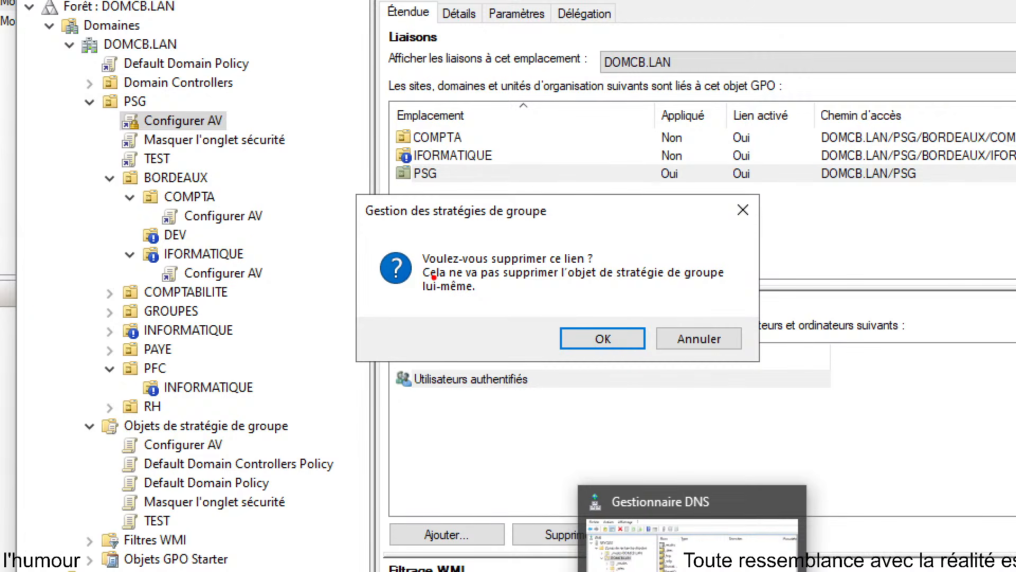
mouse_move(468, 263)
left_mouse_down()
mouse_move(729, 275)
mouse_move(747, 287)
left_mouse_up()
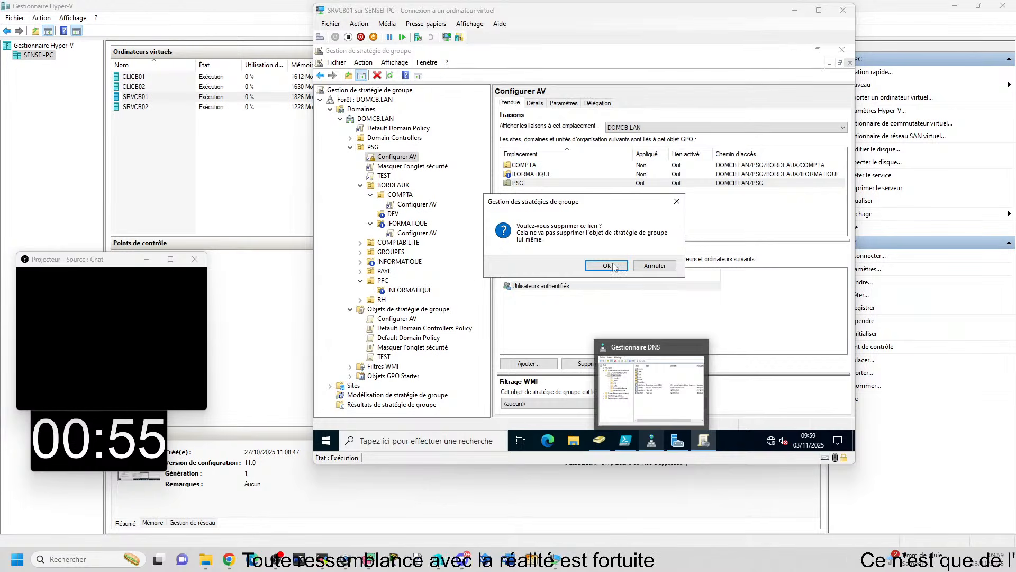
left_click(614, 267)
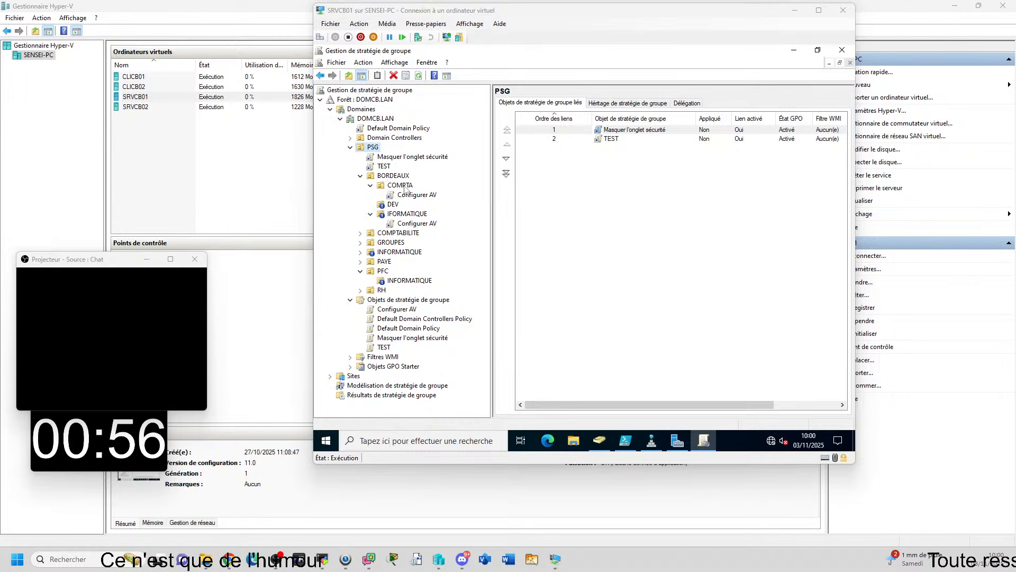
Create an organisational unit named DIRECTEURS inside COMPTA under BORDEAUX
left_click(404, 187)
right_click(407, 187)
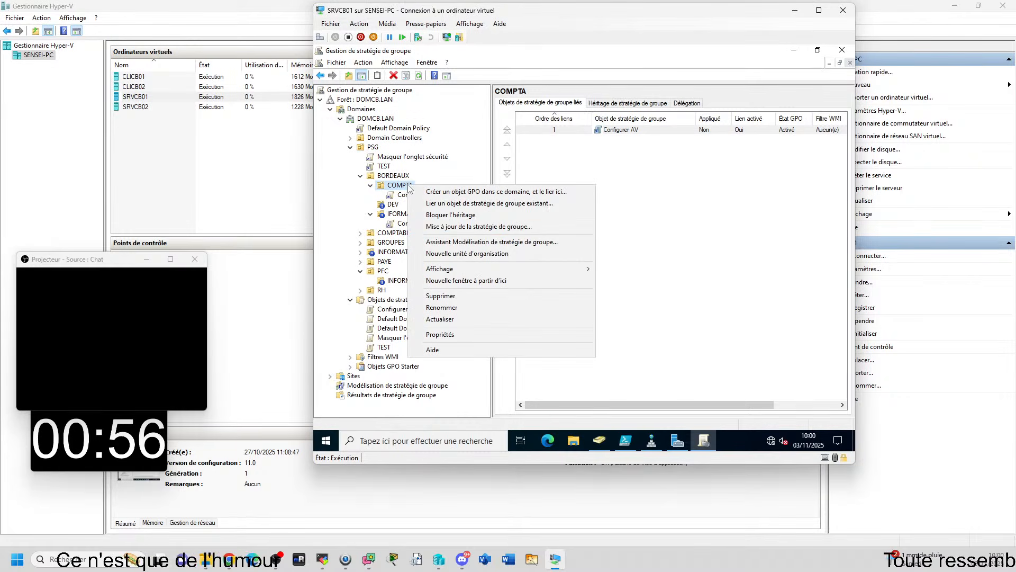
left_click(483, 257)
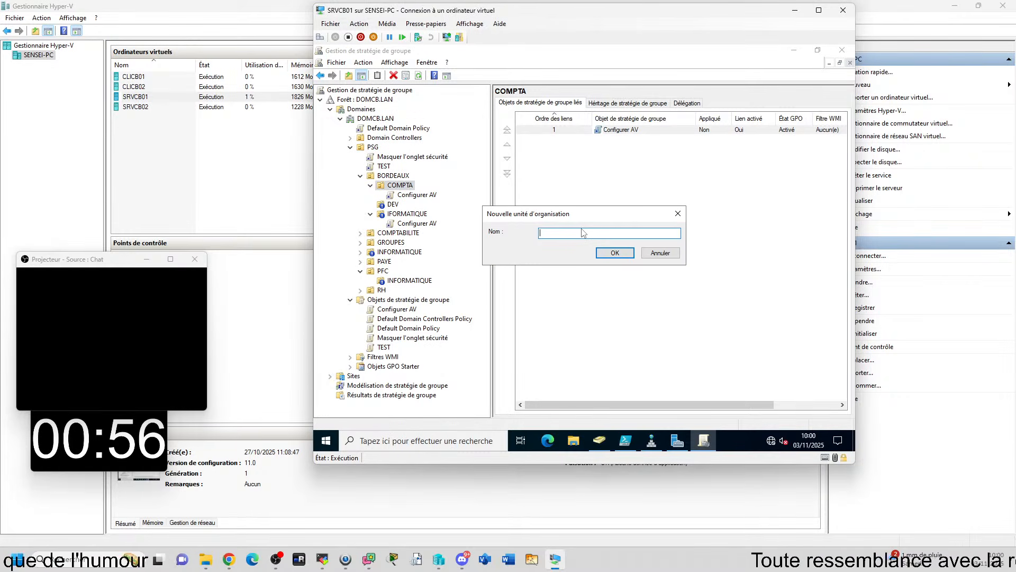
type("DIRECTEURS")
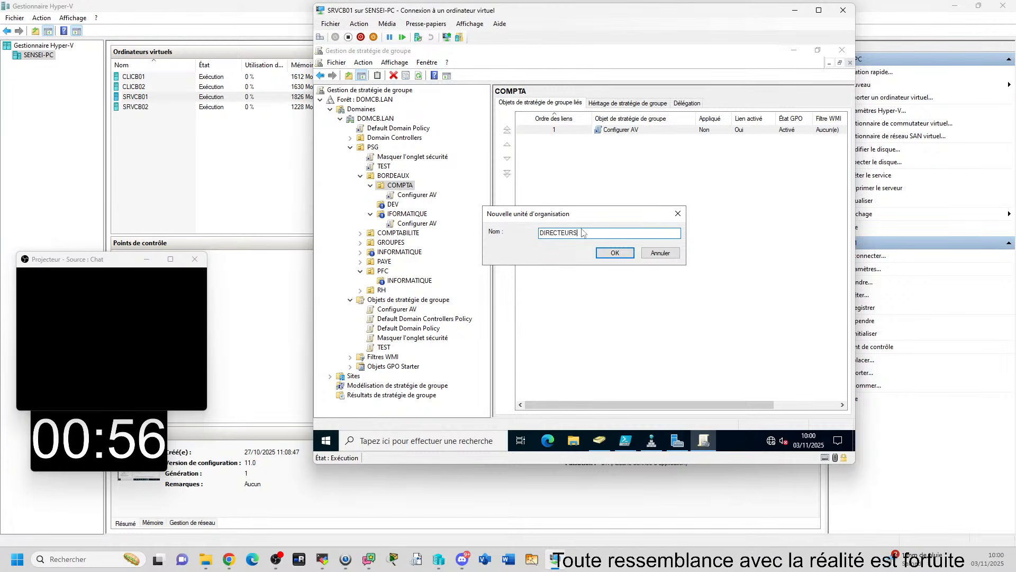
key("Return")
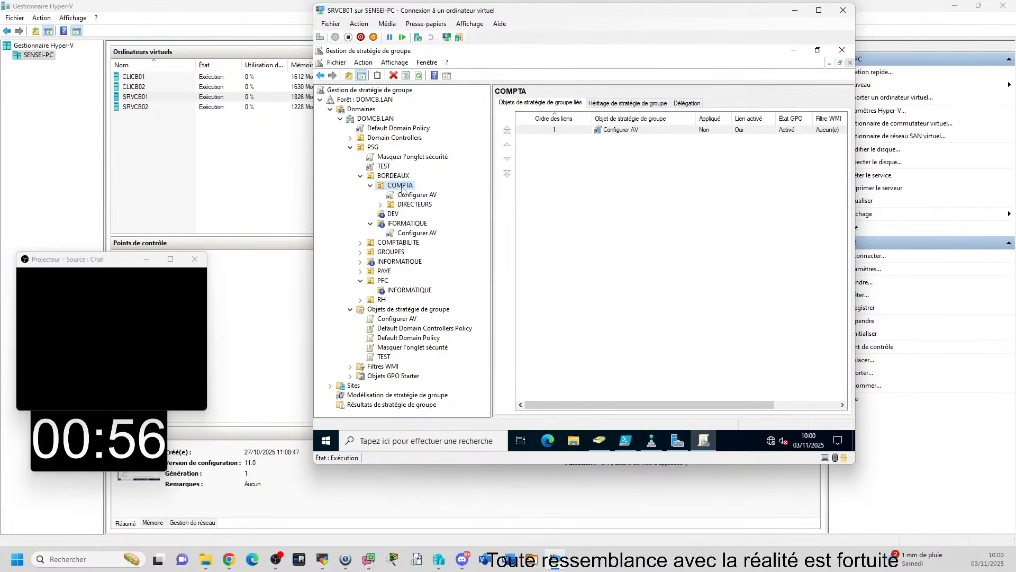
Create an organisational unit named SANS-DENTS inside COMPTA under BORDEAUX
right_click(402, 188)
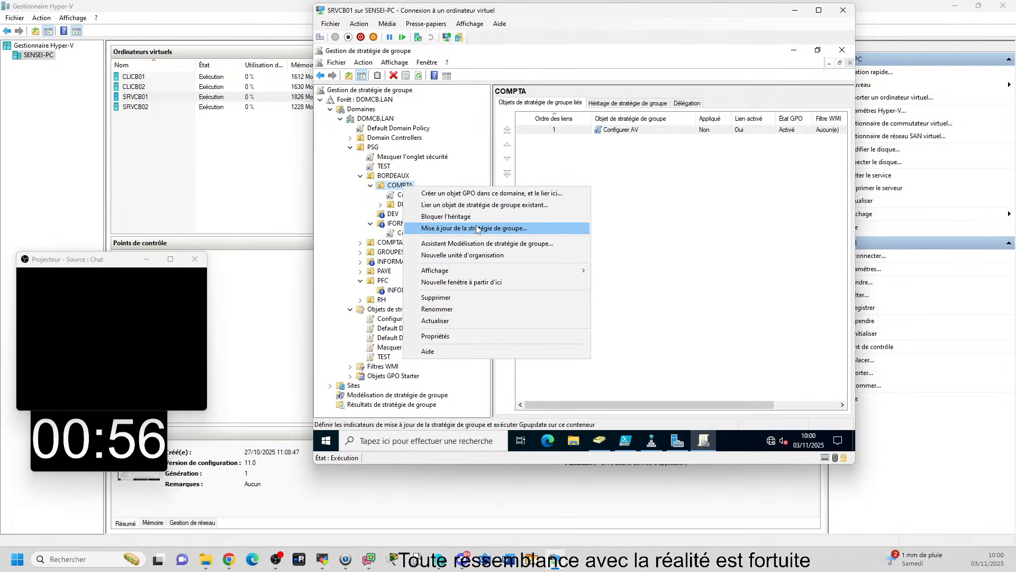
left_click(488, 255)
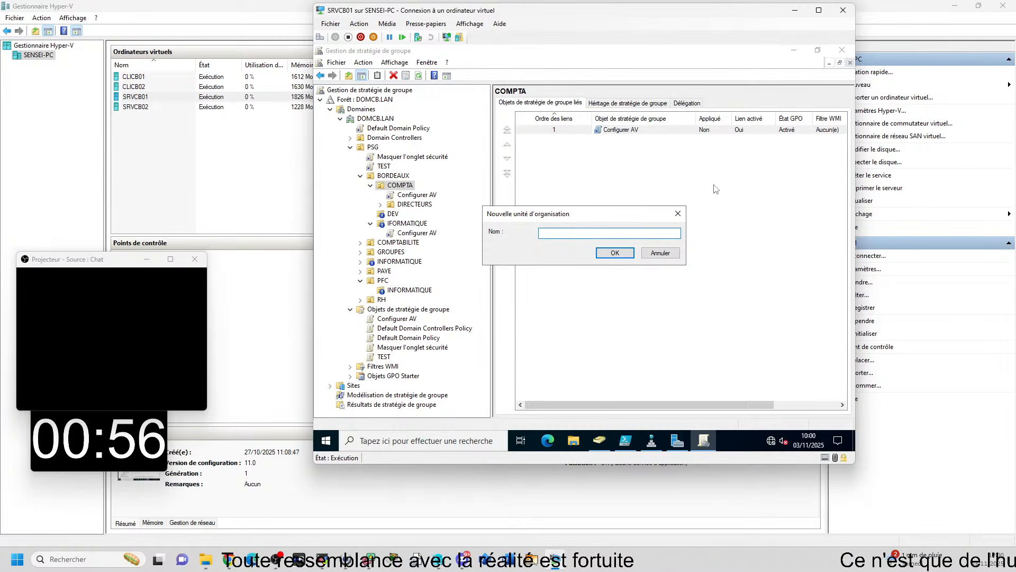
type("SANS-")
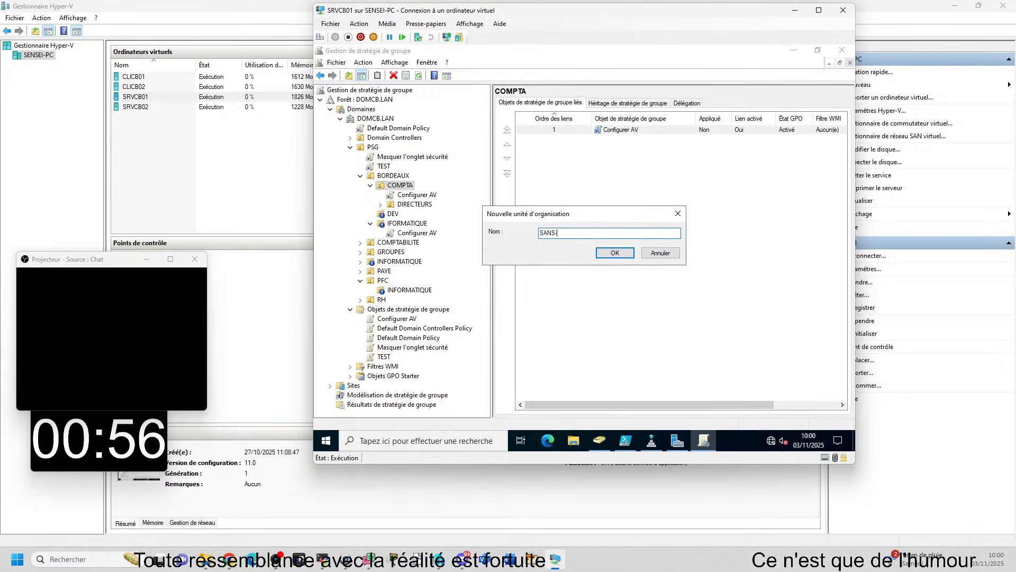
type("DENTS")
key("Return")
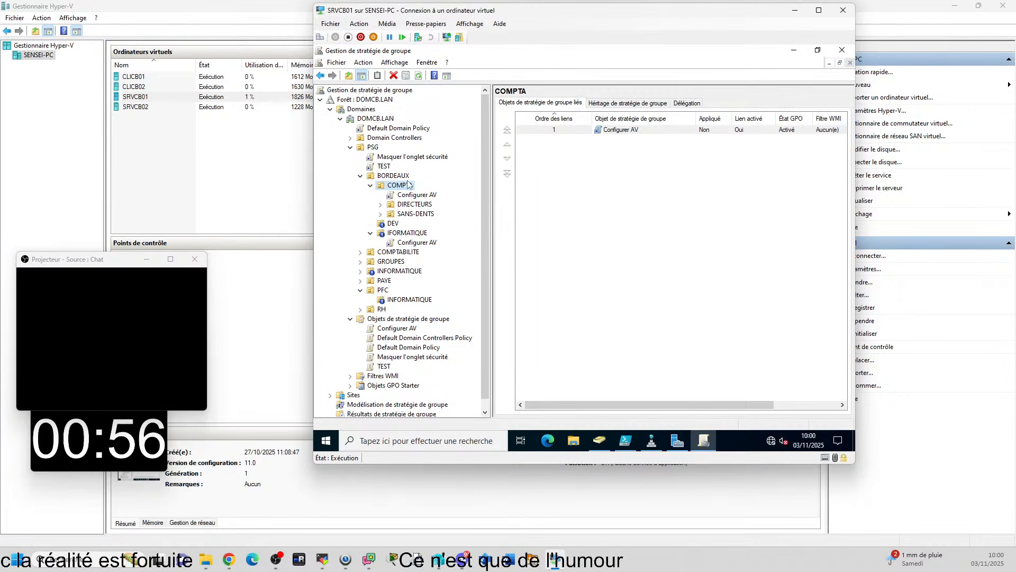
Delete the Masquer l'onglet sécurité policy link from PSG
right_click(387, 159)
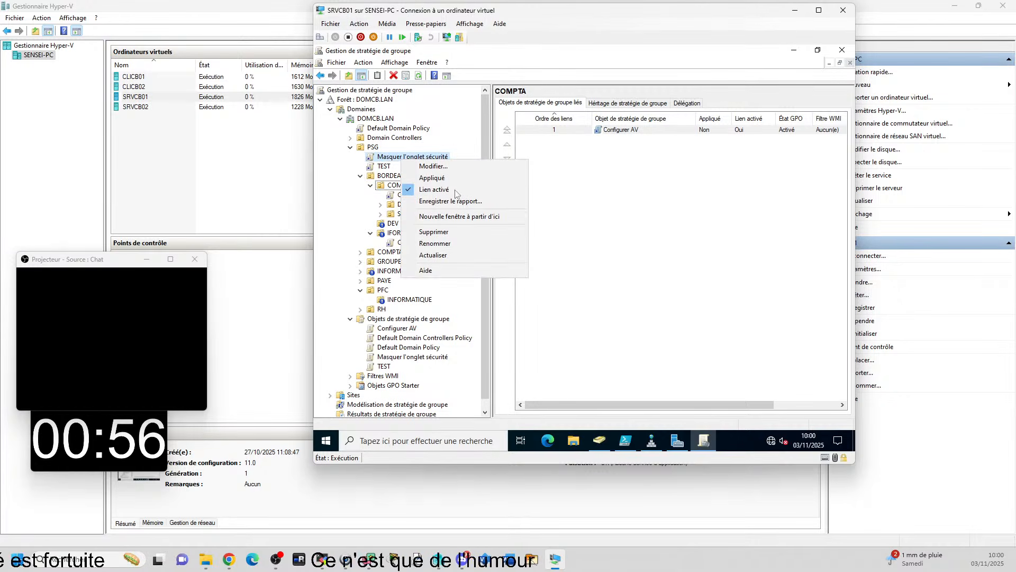
left_click(439, 233)
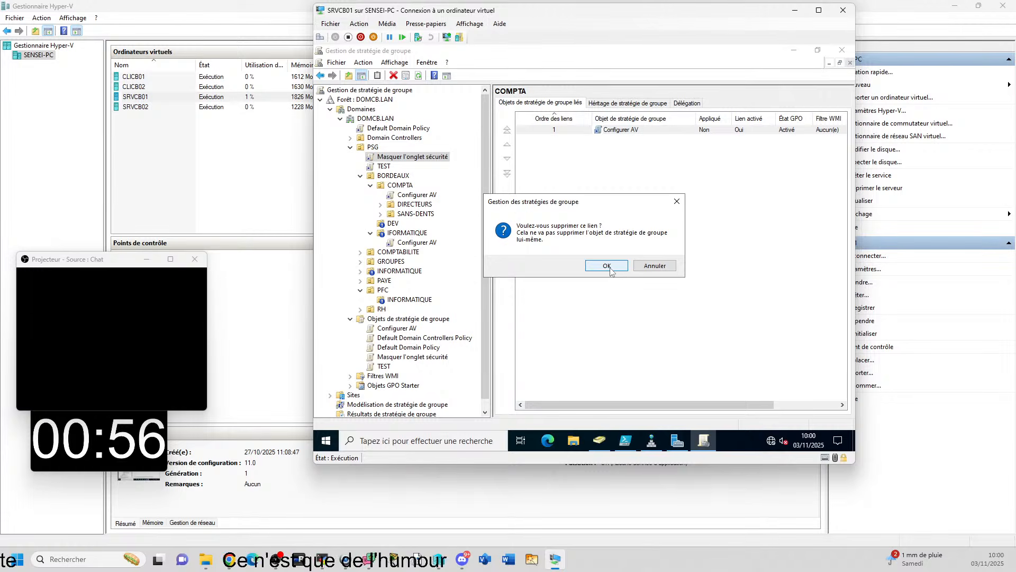
left_click(606, 266)
right_click(412, 207)
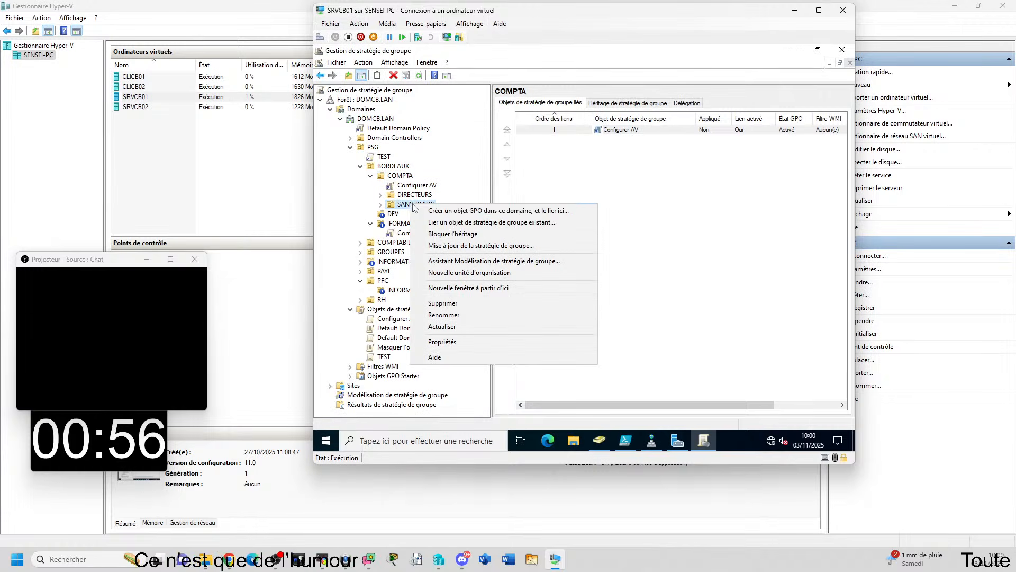
left_click(562, 221)
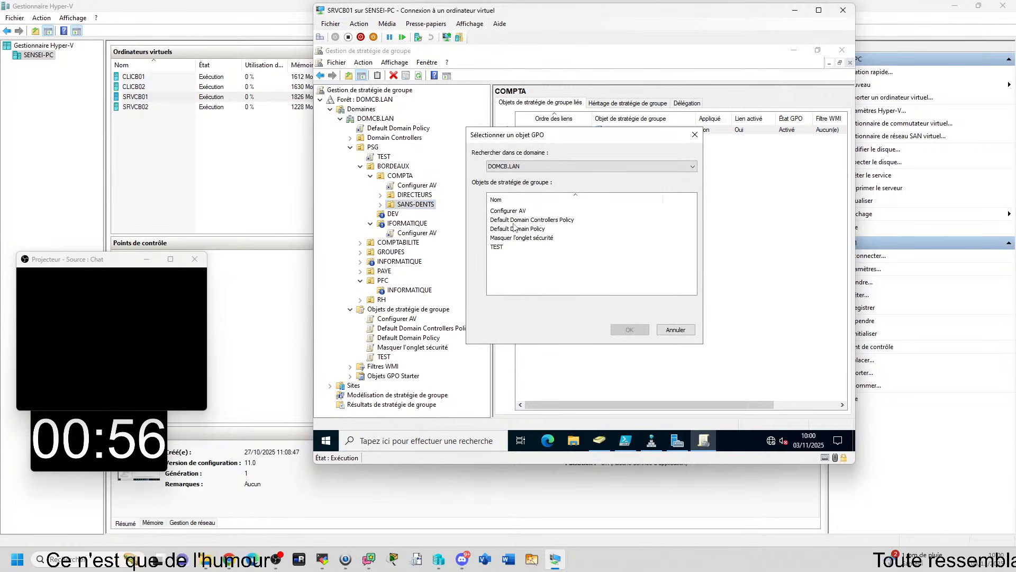
left_click(675, 329)
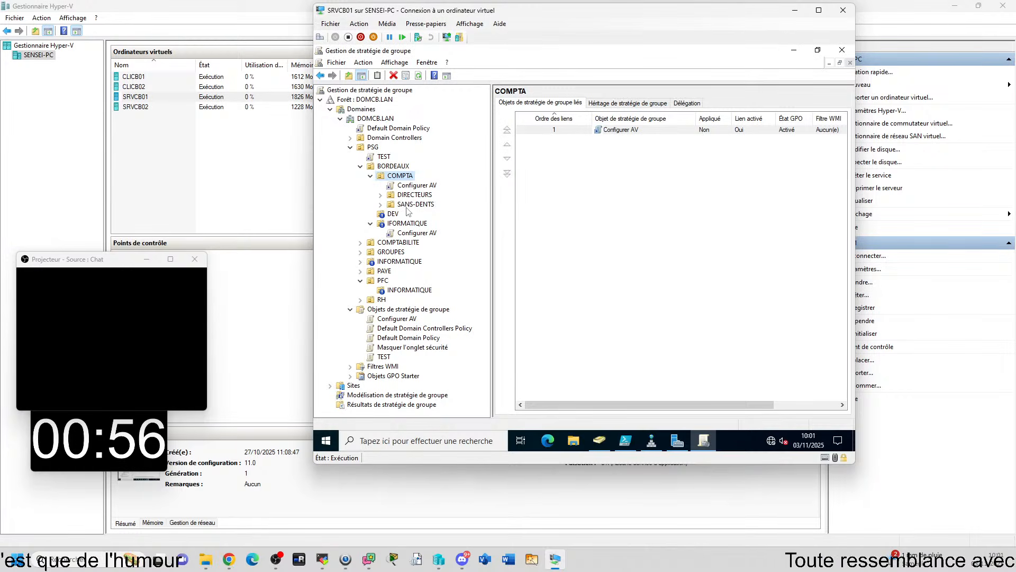
Link the existing Masquer l'onglet sécurité policy to the SANS-DENTS unit in COMPTA and expand the unit
left_click(406, 205)
right_click(405, 205)
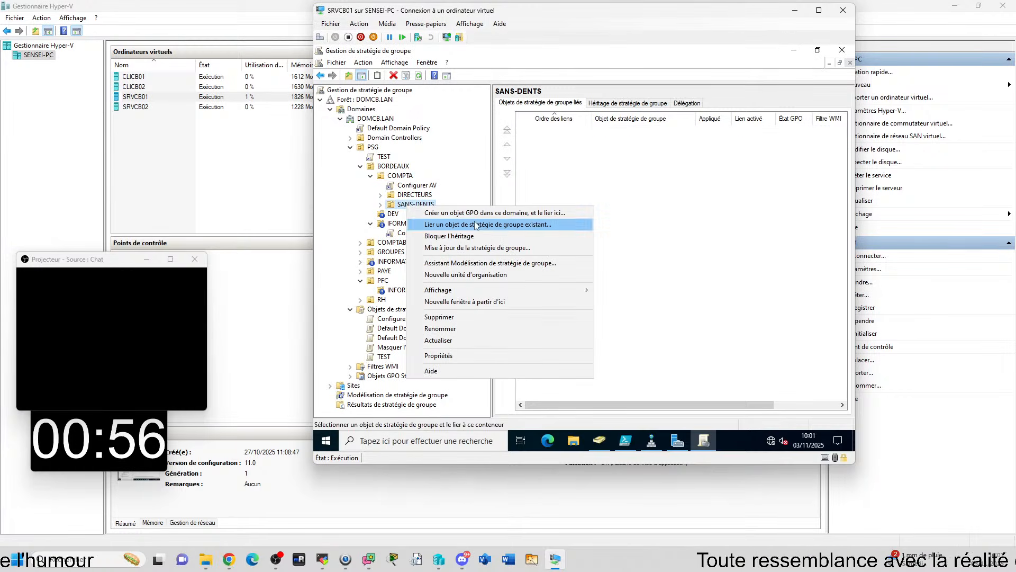
left_click(450, 220)
left_click(512, 238)
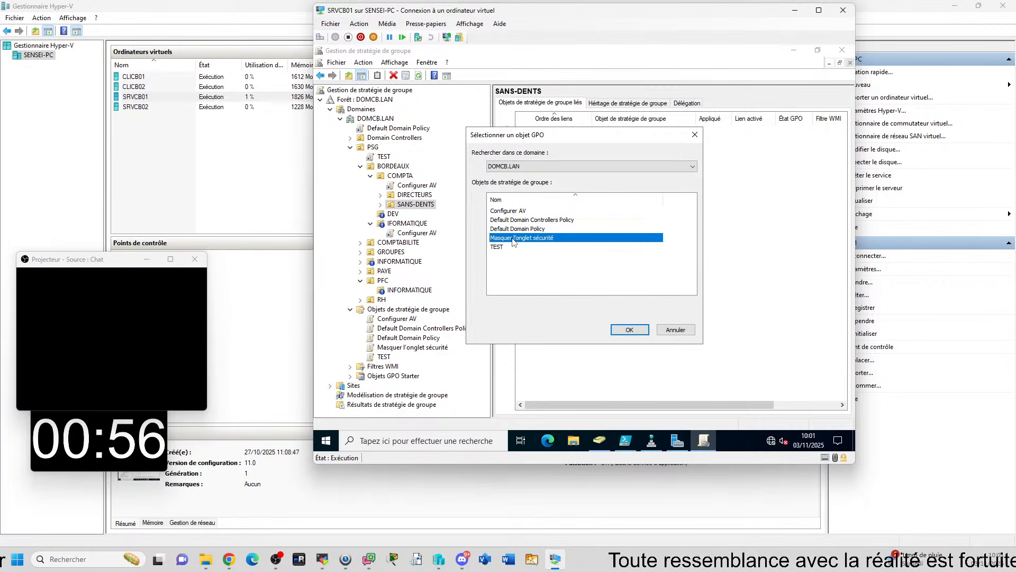
left_click(623, 333)
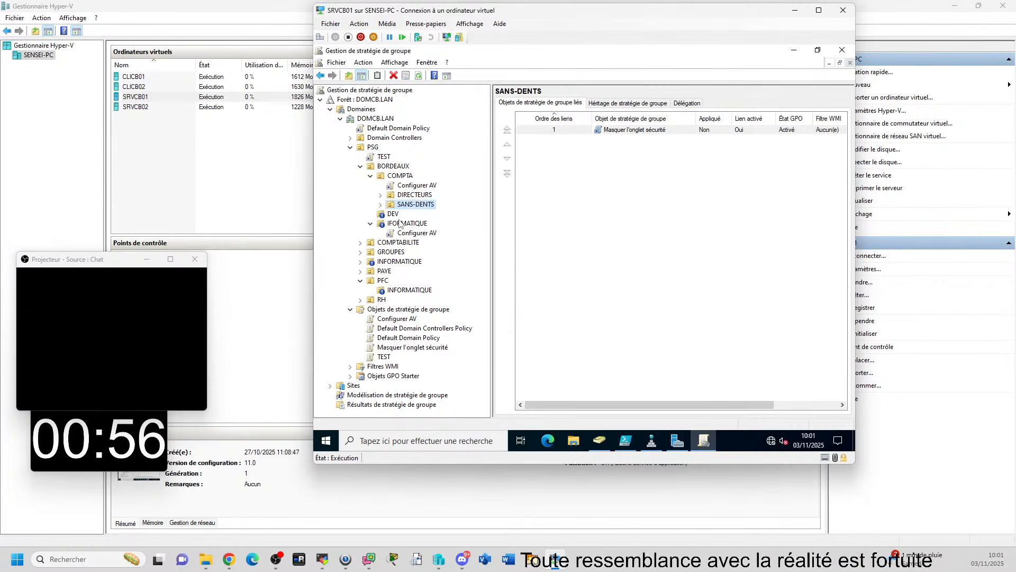
left_click(381, 205)
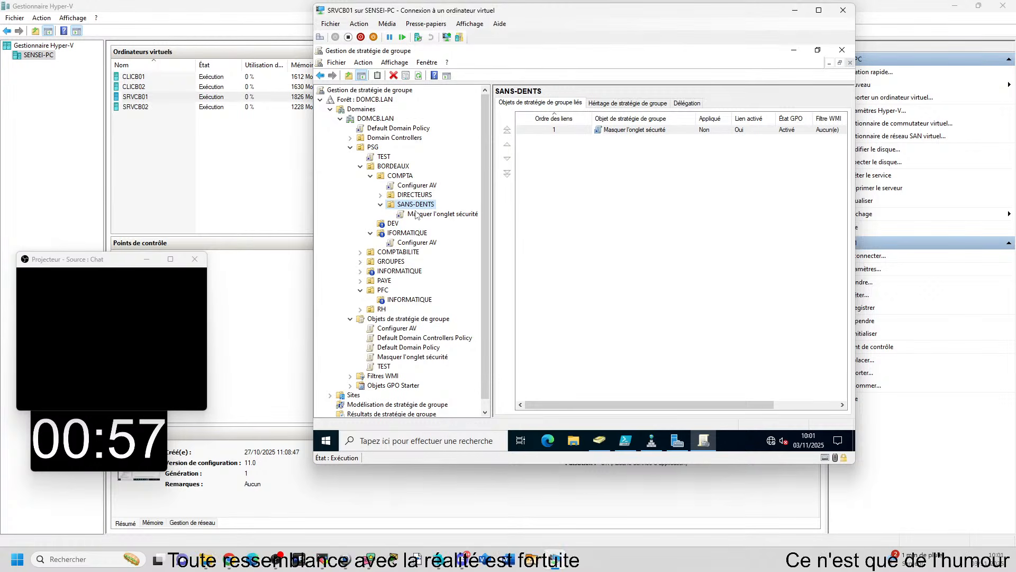
mouse_move(652, 441)
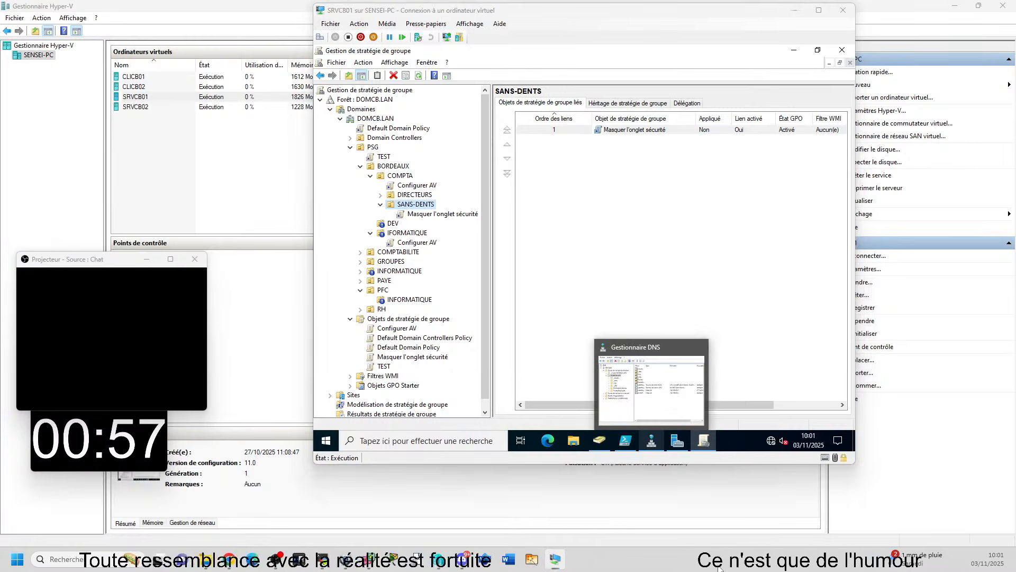
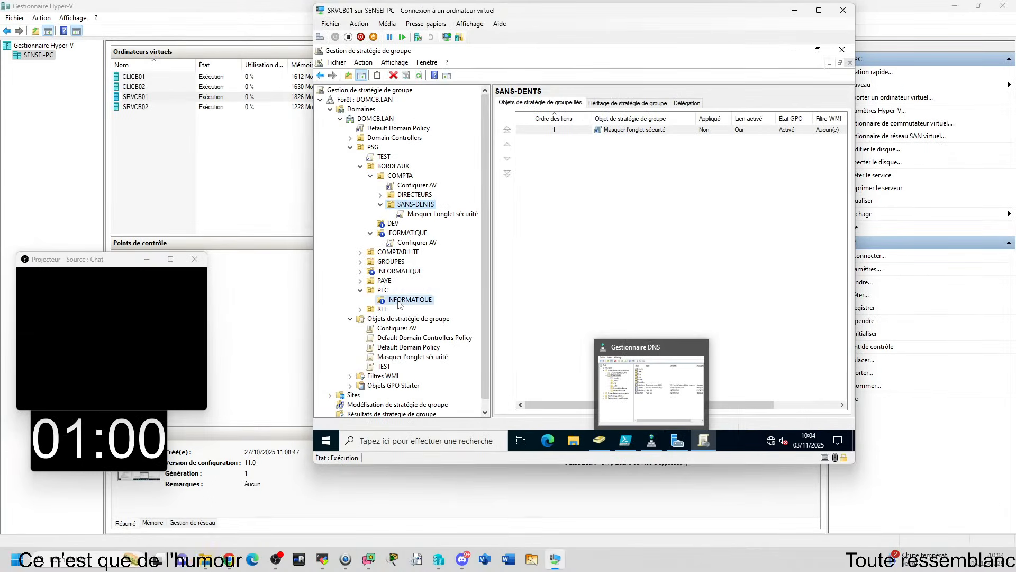
Turn off inheritance blocking on INFORMATIQUE under PFC, INFORMATIQUE directly under PSG, and IFORMATIQUE under BORDEAUX
right_click(410, 299)
left_click(418, 168)
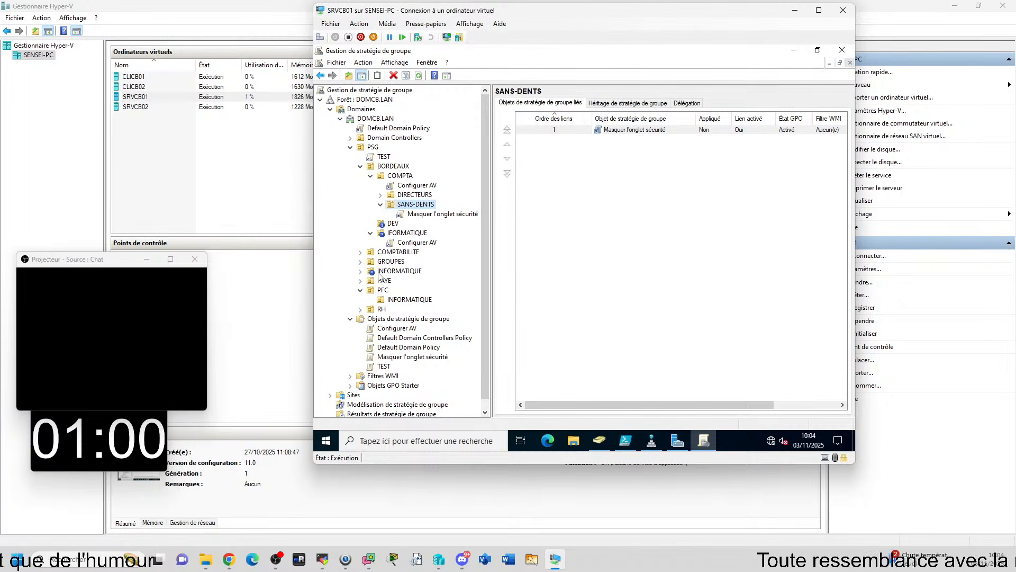
right_click(403, 270)
left_click(418, 139)
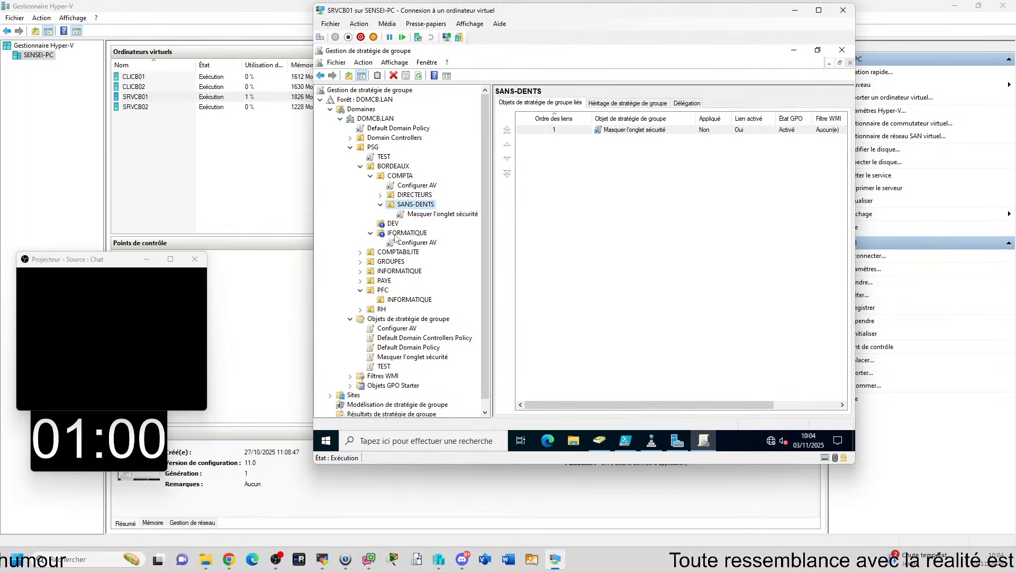
right_click(411, 237)
left_click(445, 261)
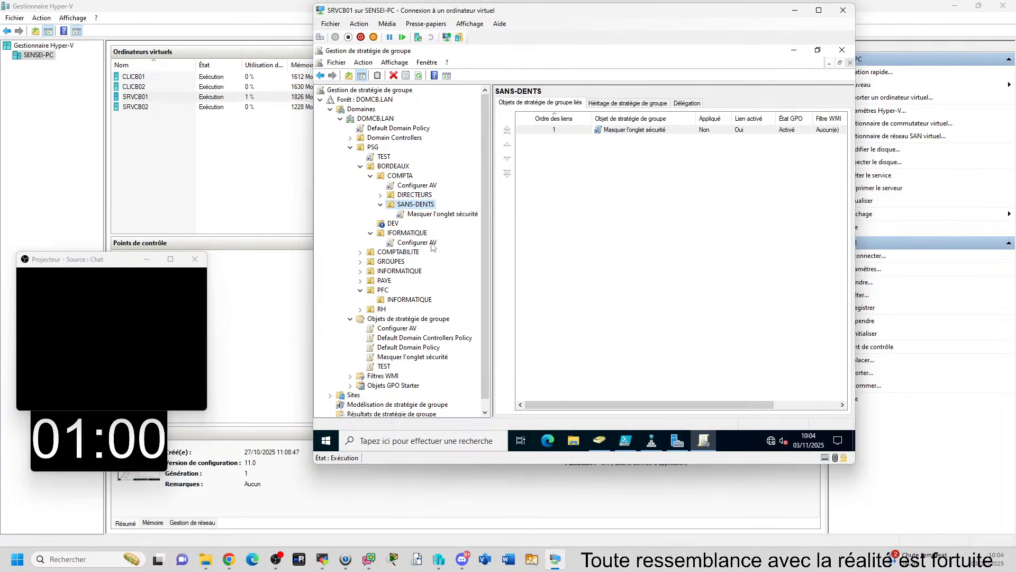
Delete the Configurer AV policy link from IFORMATIQUE under BORDEAUX
right_click(429, 246)
left_click(460, 314)
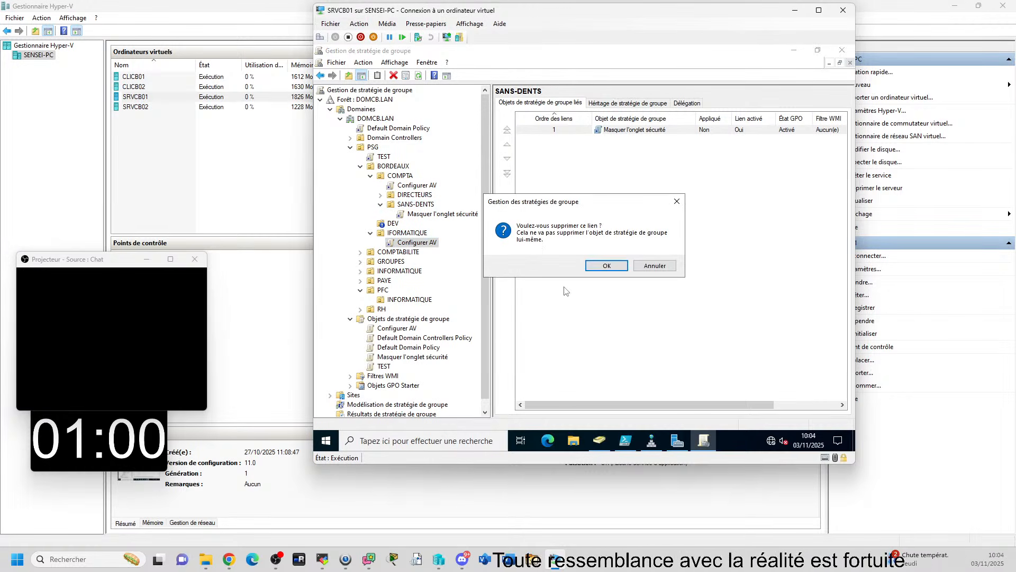
left_click(607, 265)
Turn off inheritance blocking on the DEV unit under BORDEAUX
left_click(393, 223)
right_click(393, 223)
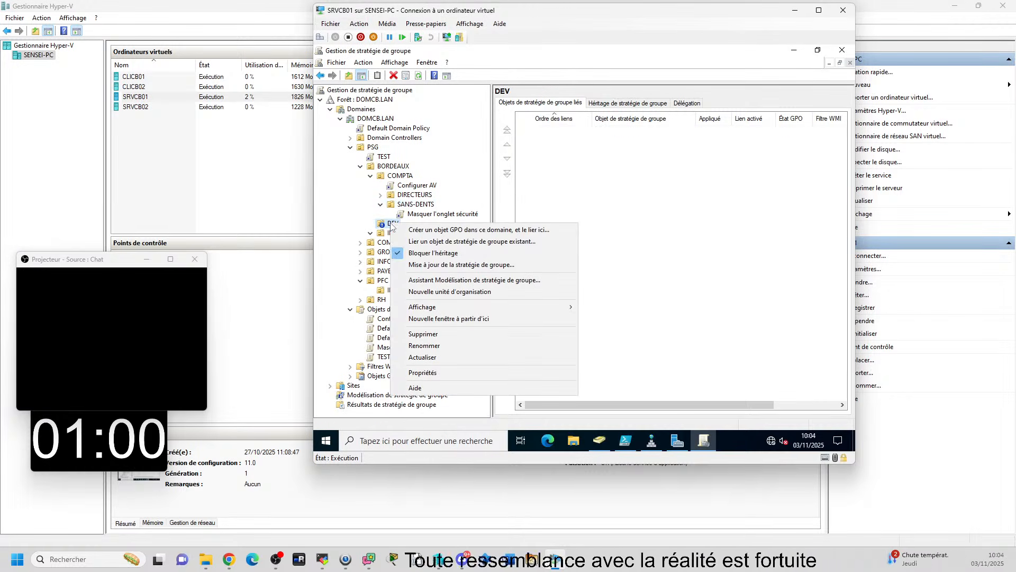
left_click(454, 254)
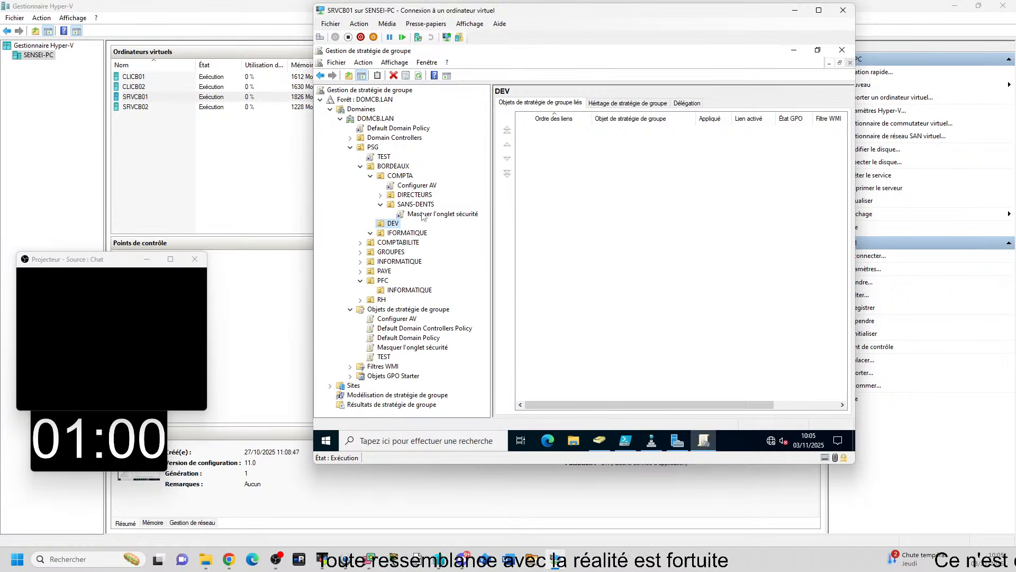
Delete the Masquer l'onglet sécurité link from SANS-DENTS and the Configurer AV link from COMPTA under BORDEAUX
right_click(460, 214)
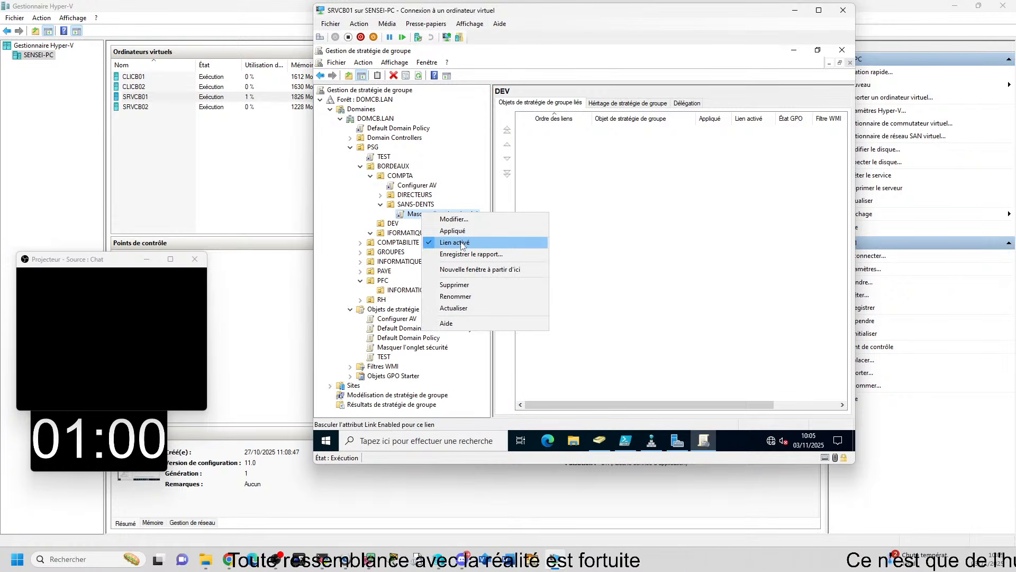
left_click(454, 284)
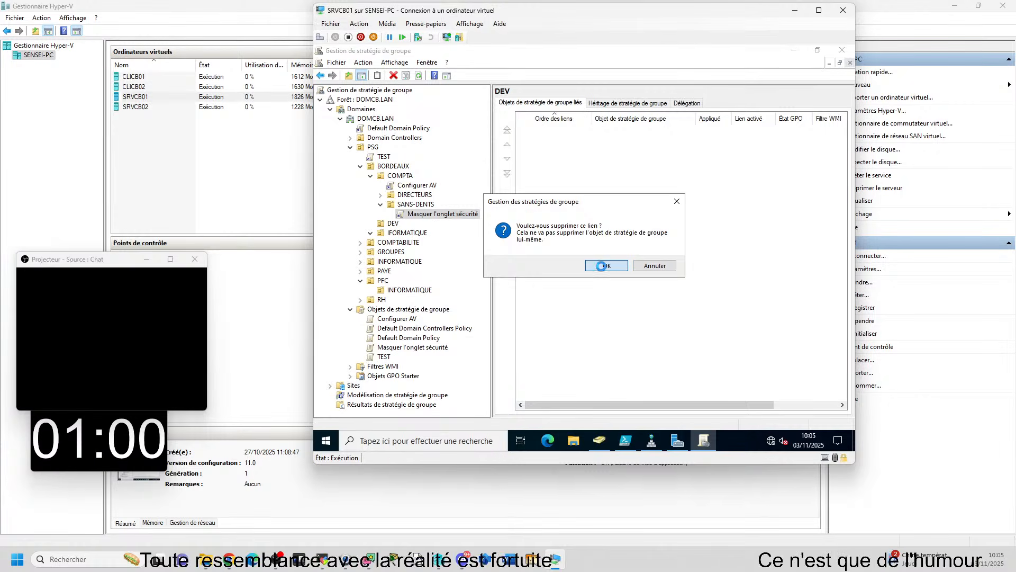
left_click(606, 265)
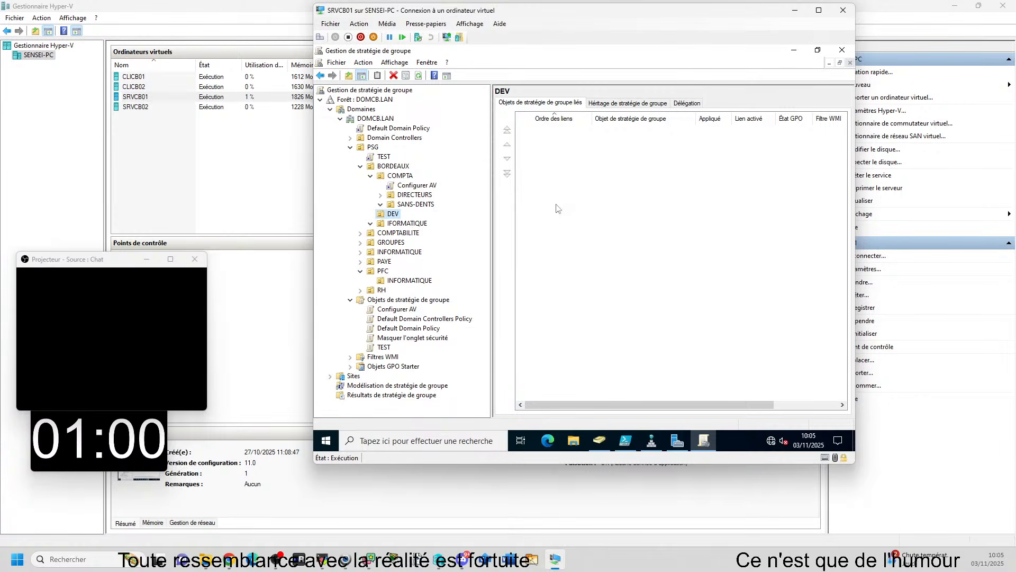
right_click(408, 186)
left_click(451, 266)
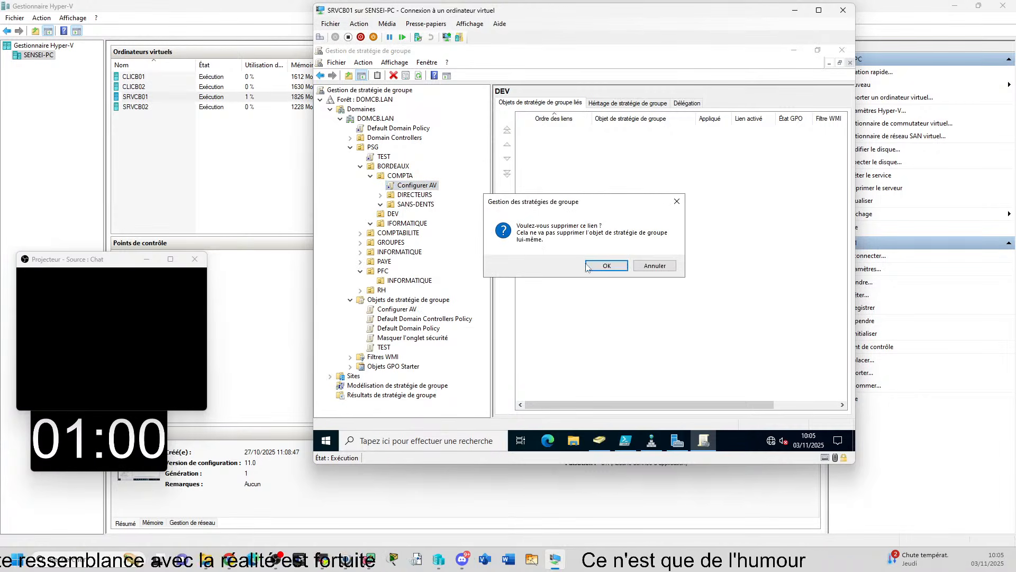
left_click(607, 265)
Delete the TEST policy link from PSG and collapse the BORDEAUX and PFC units
right_click(380, 158)
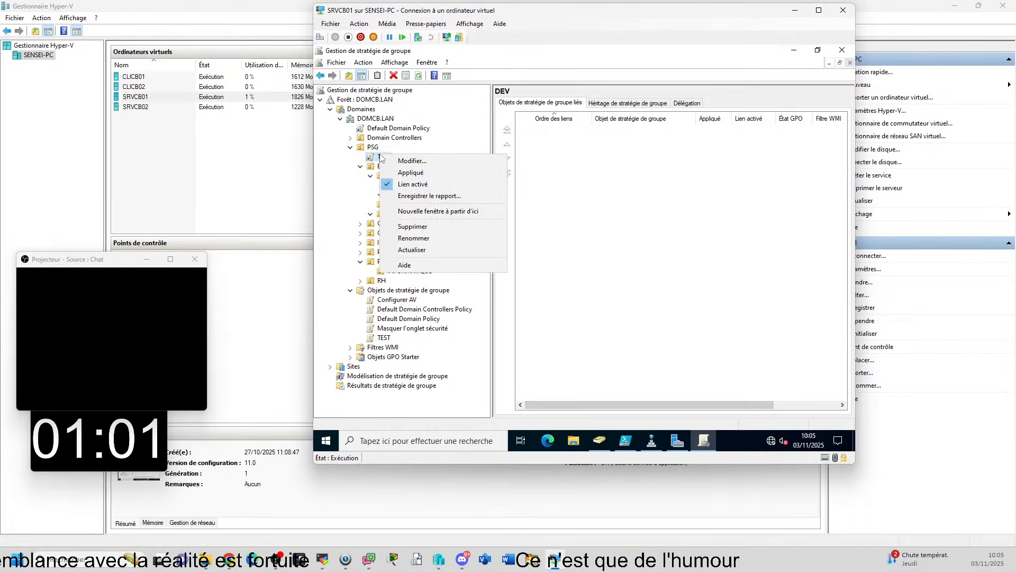
left_click(417, 227)
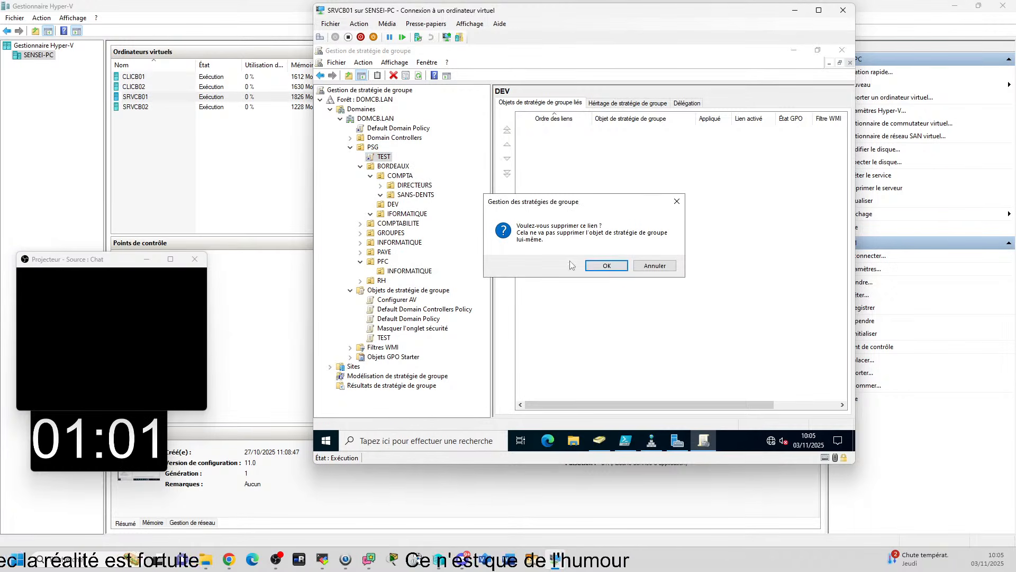
left_click(606, 265)
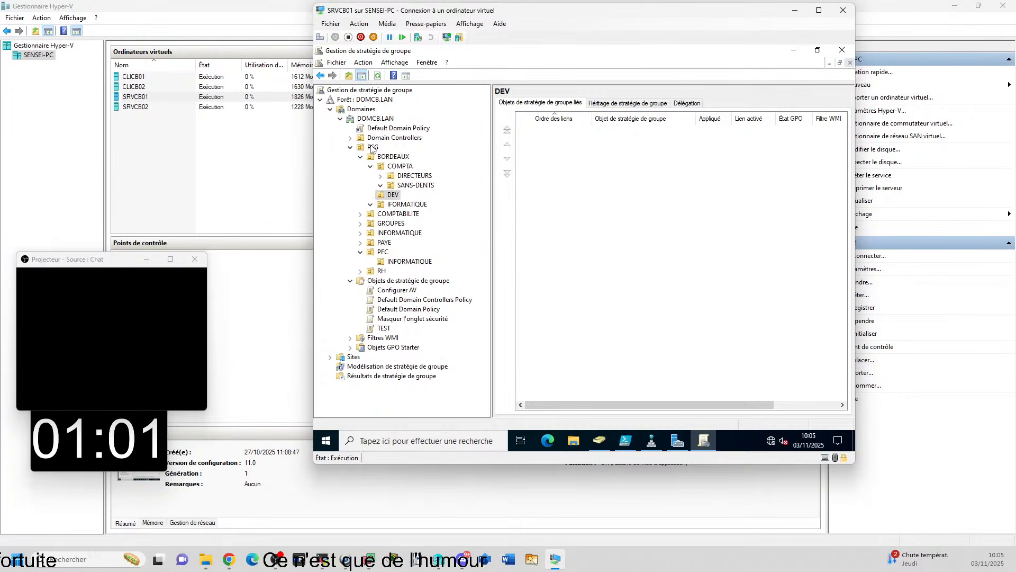
left_click(361, 157)
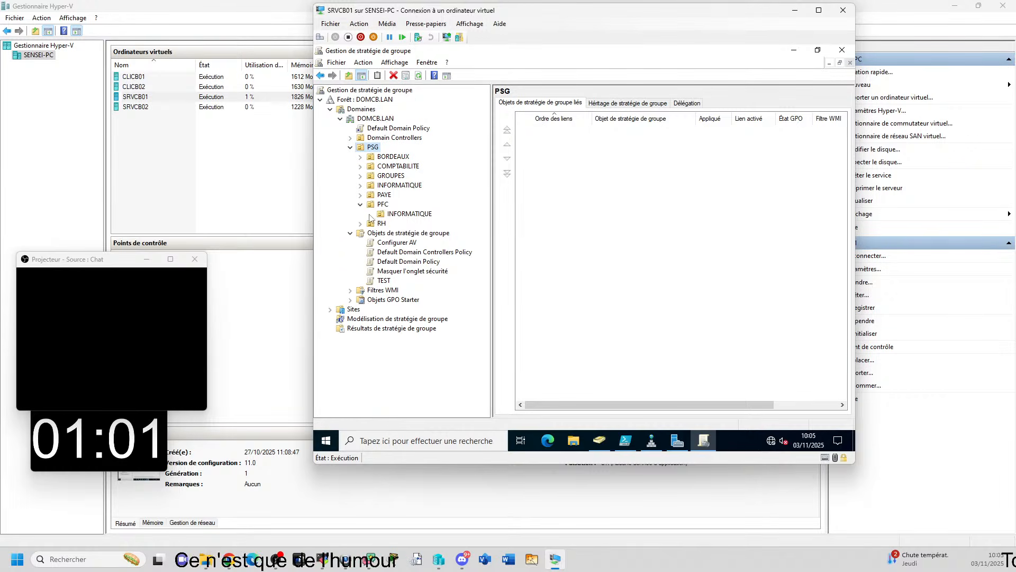
left_click(362, 204)
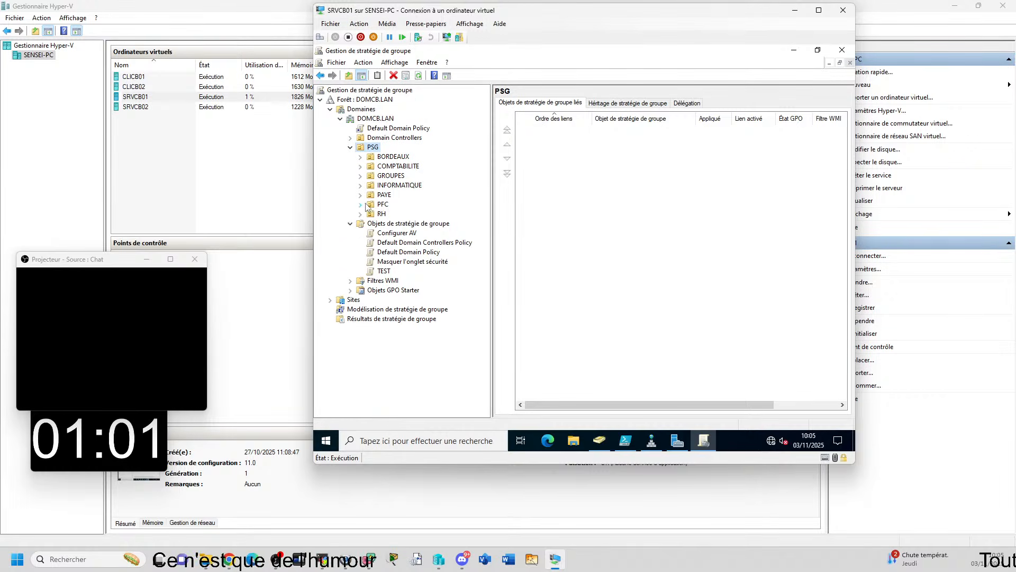
Link the existing Masquer l'onglet sécurité policy to PSG and display the linked policy's scope
right_click(375, 148)
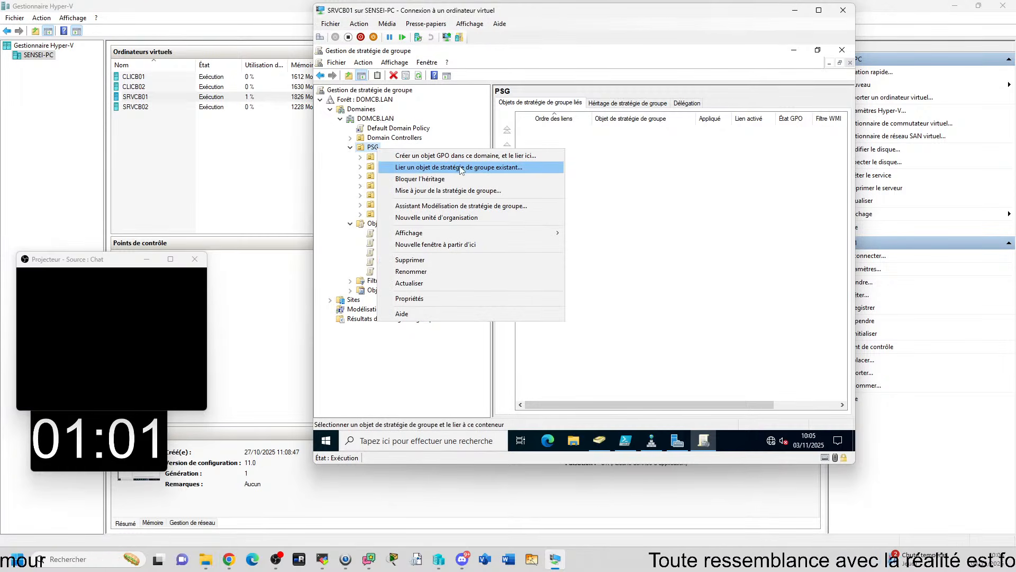
left_click(498, 167)
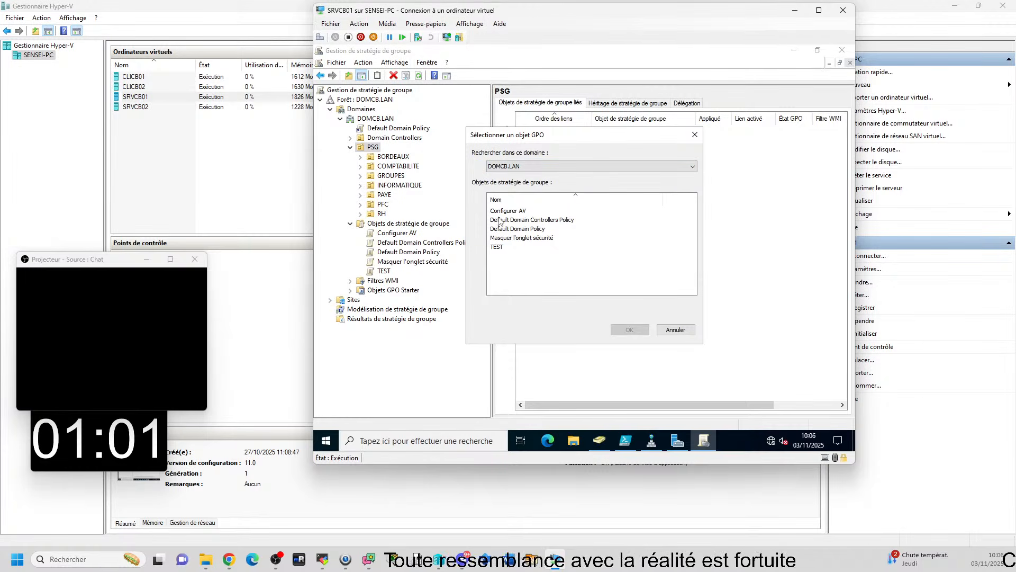
double_click(515, 238)
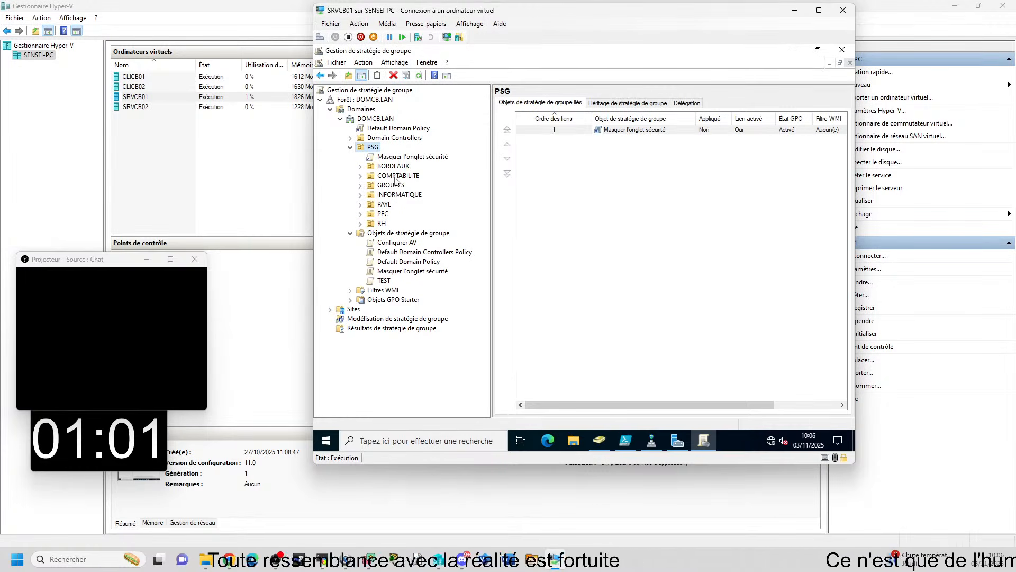
left_click(378, 158)
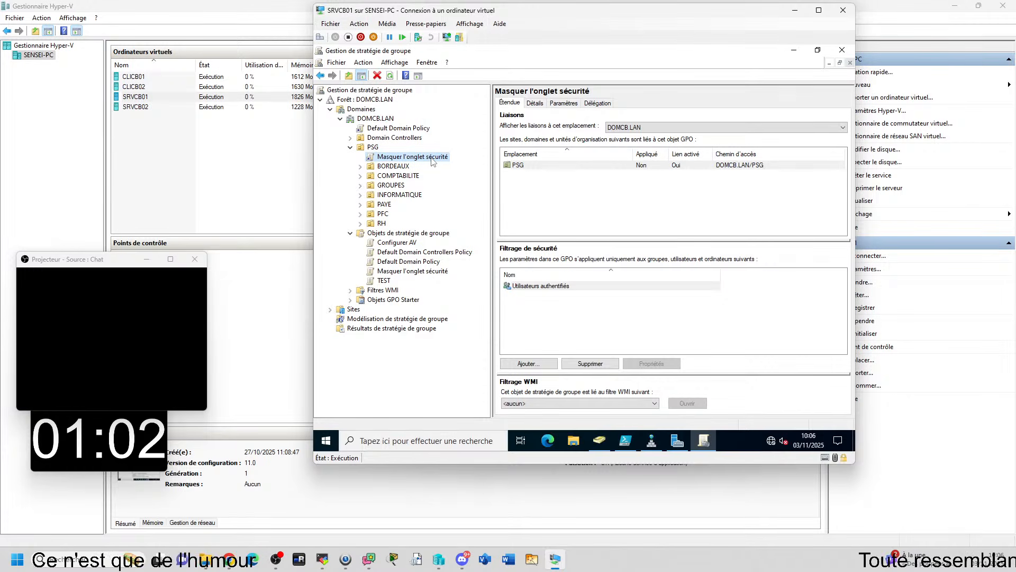
Open the Masquer l'onglet sécurité policy in the editor, look over its computer and user configuration nodes, and close it
right_click(388, 160)
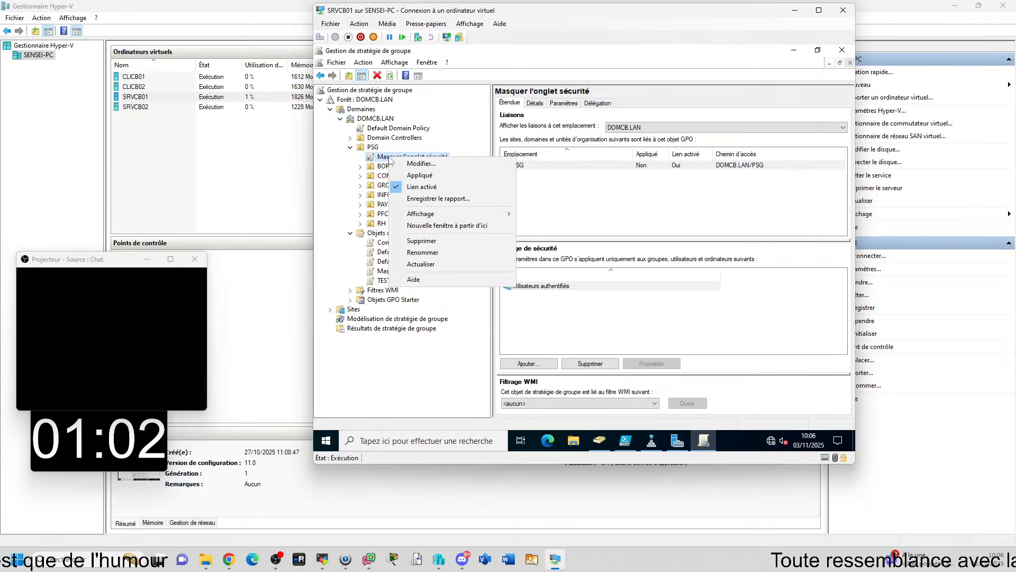
left_click(421, 164)
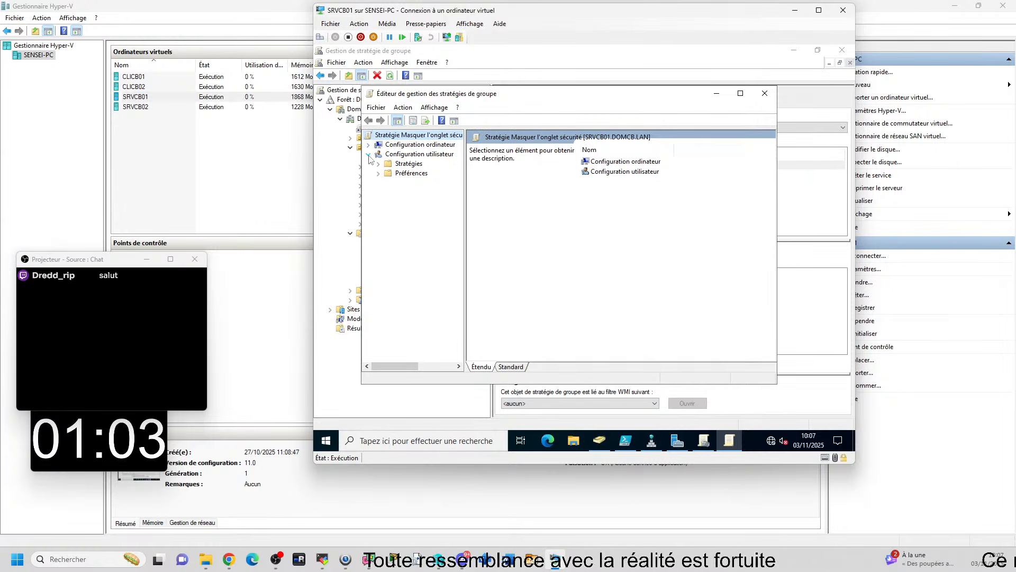
left_click_drag(466, 192, 490, 192)
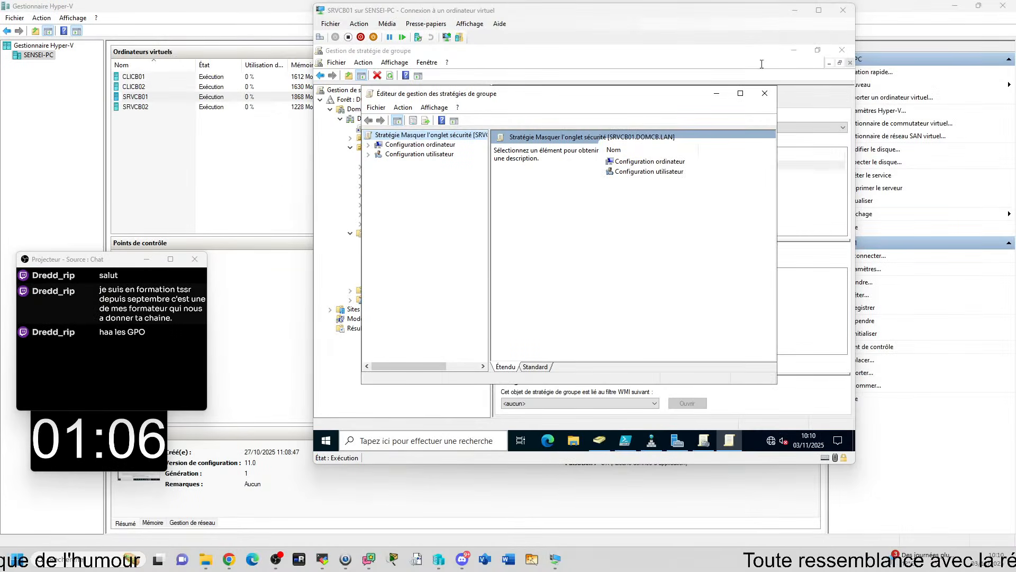
left_click(765, 93)
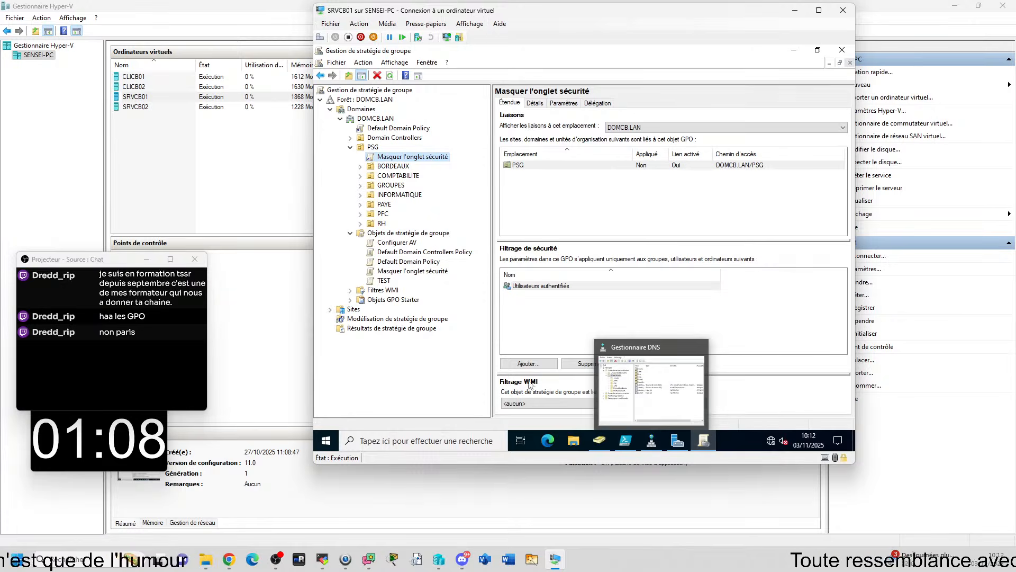
left_click(601, 338)
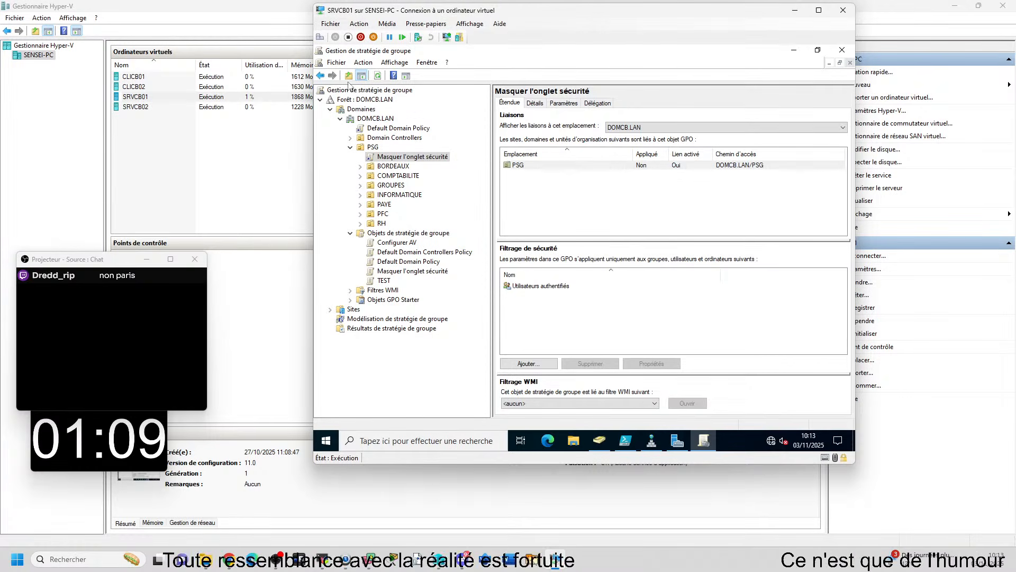
Open PSG's Masquer l'onglet sécurité policy for editing and compare the contents of Configuration ordinateur and Configuration utilisateur
right_click(395, 155)
left_click(429, 165)
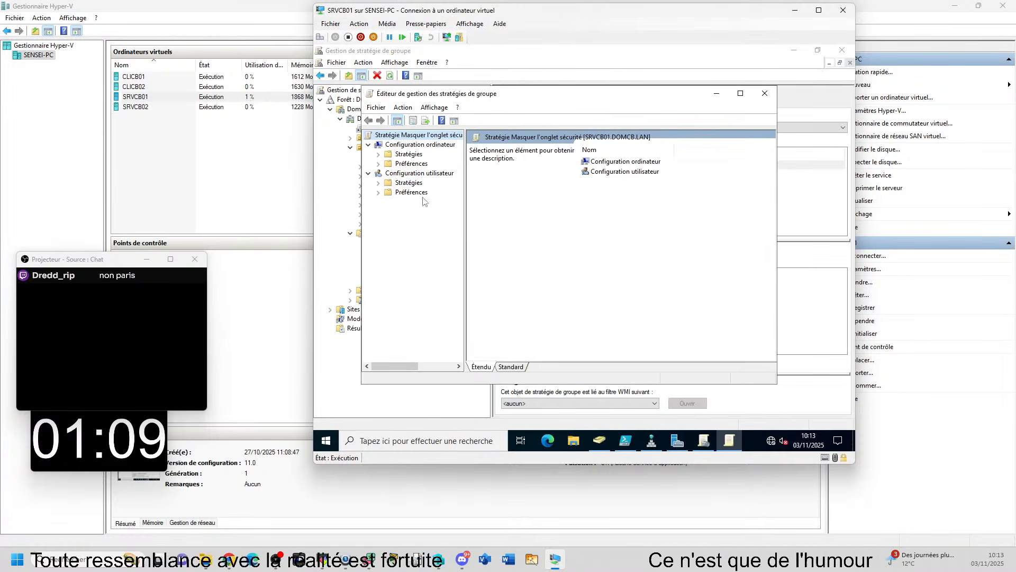
left_click_drag(459, 97, 502, 112)
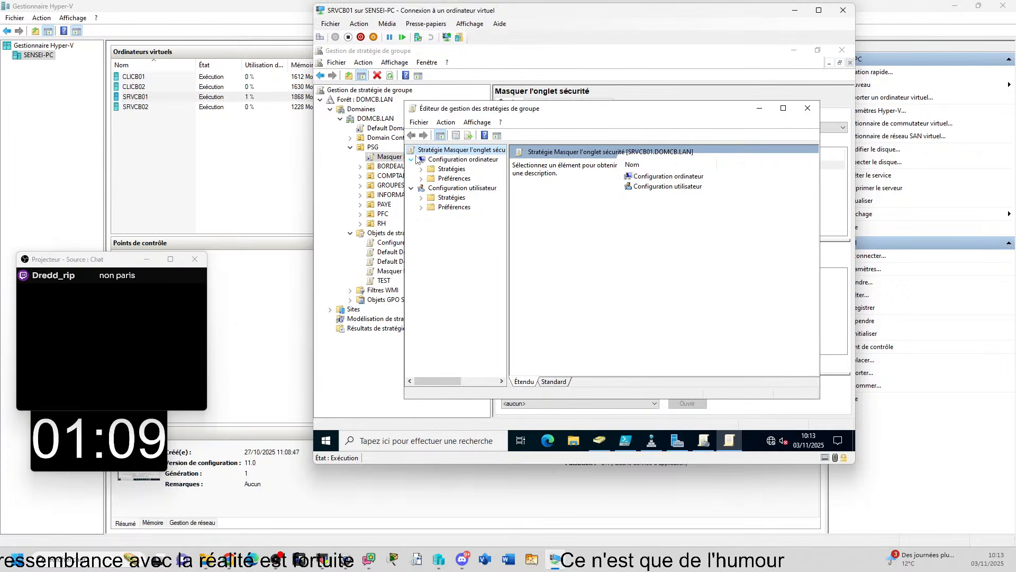
left_click(411, 169)
left_click(458, 160)
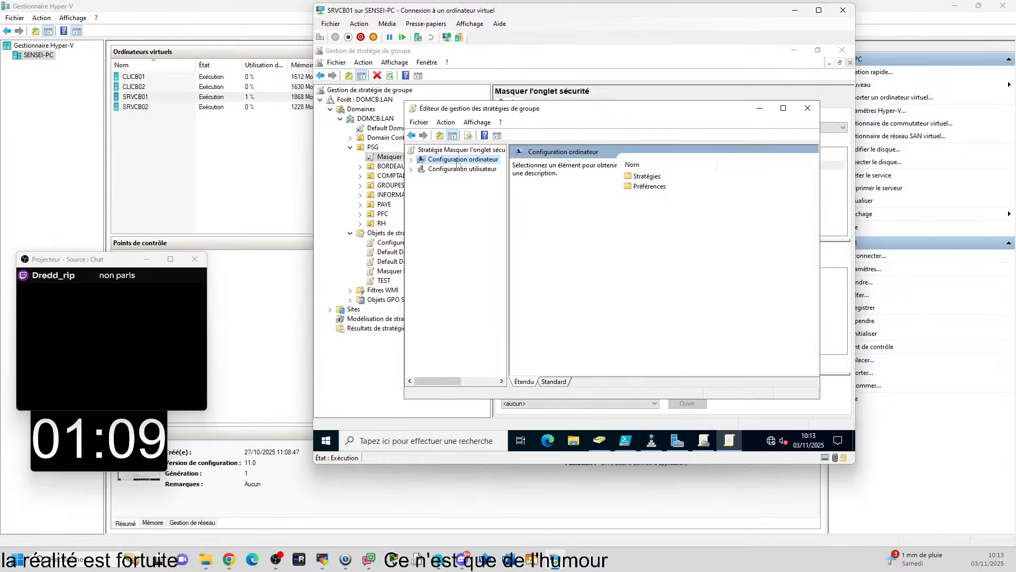
left_click(454, 170)
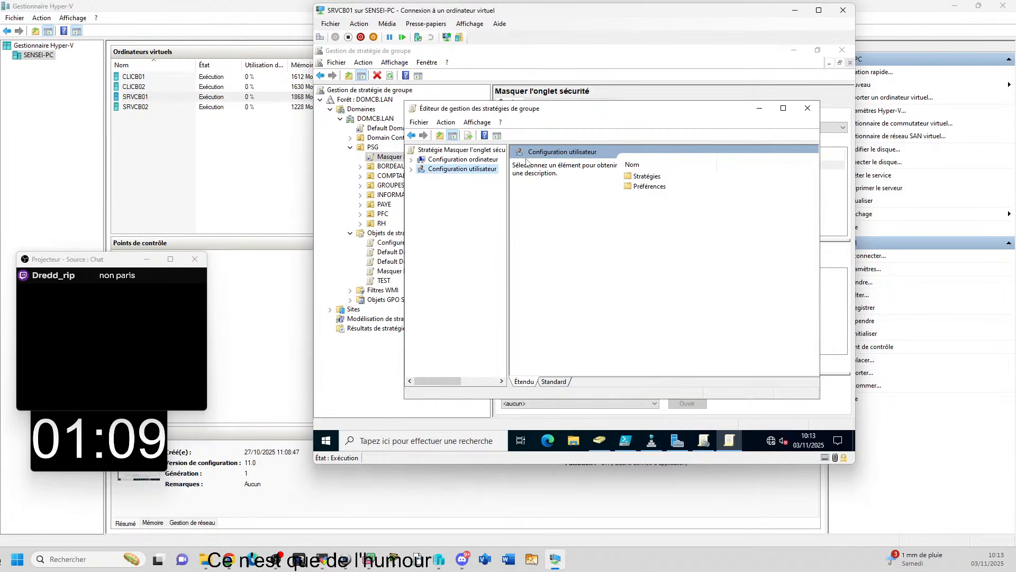
left_click(412, 159)
left_click(452, 159)
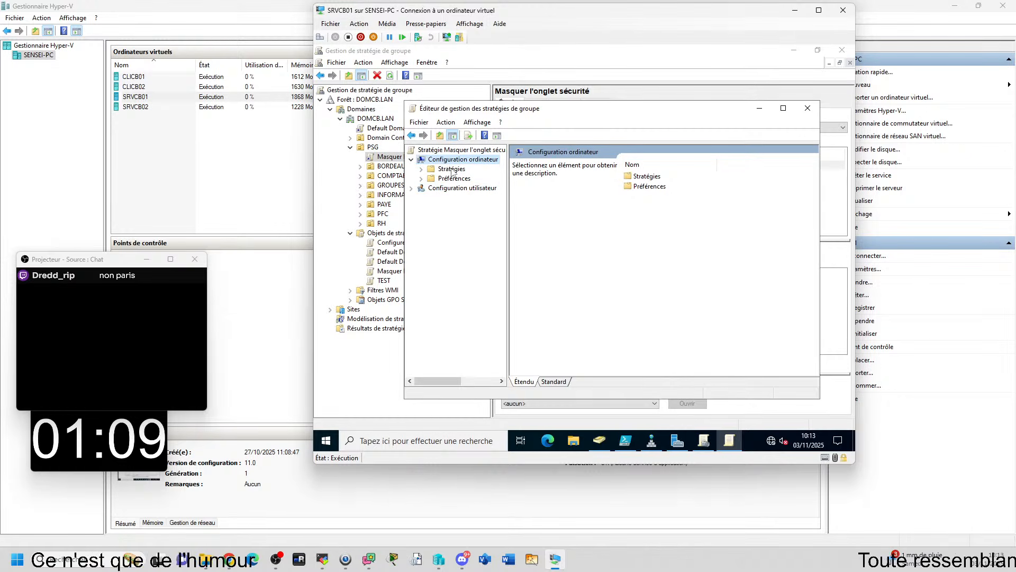
double_click(436, 188)
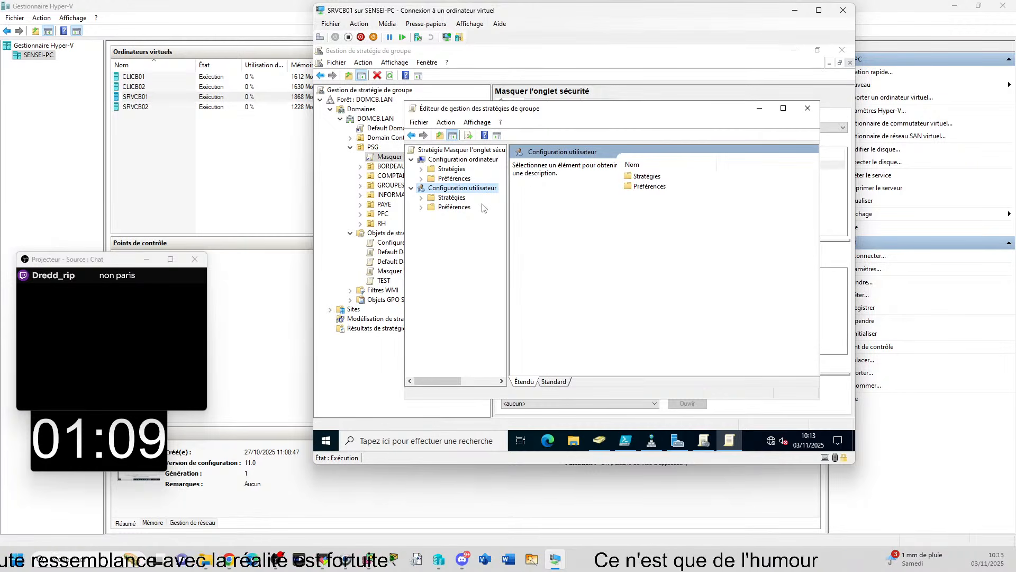
Maximise the policy editor, widen its tree, and fully expand Modèles d'administration under the Stratégies of Configuration utilisateur
left_click(422, 198)
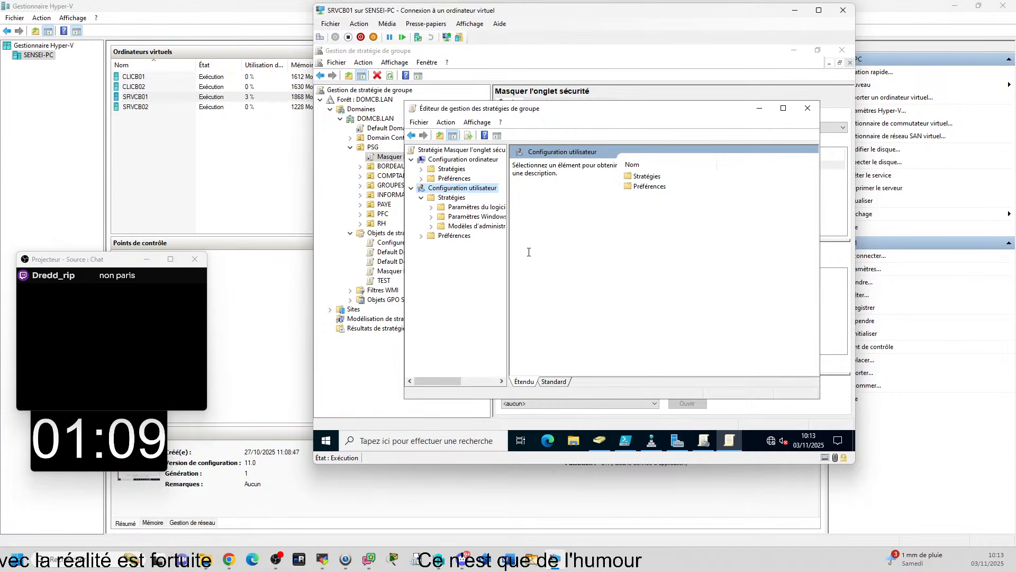
left_click(782, 107)
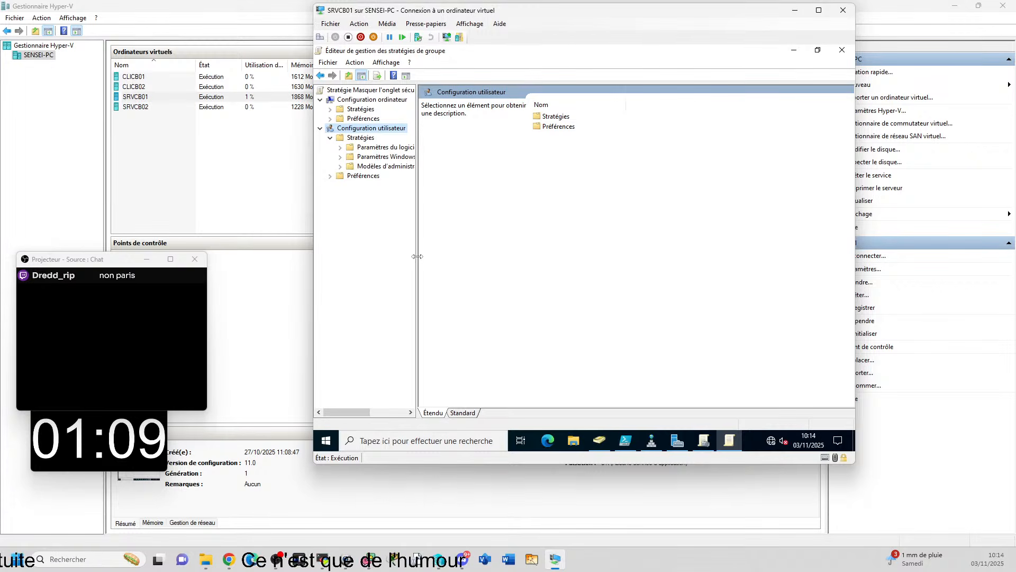
left_click_drag(523, 255, 523, 255)
double_click(385, 167)
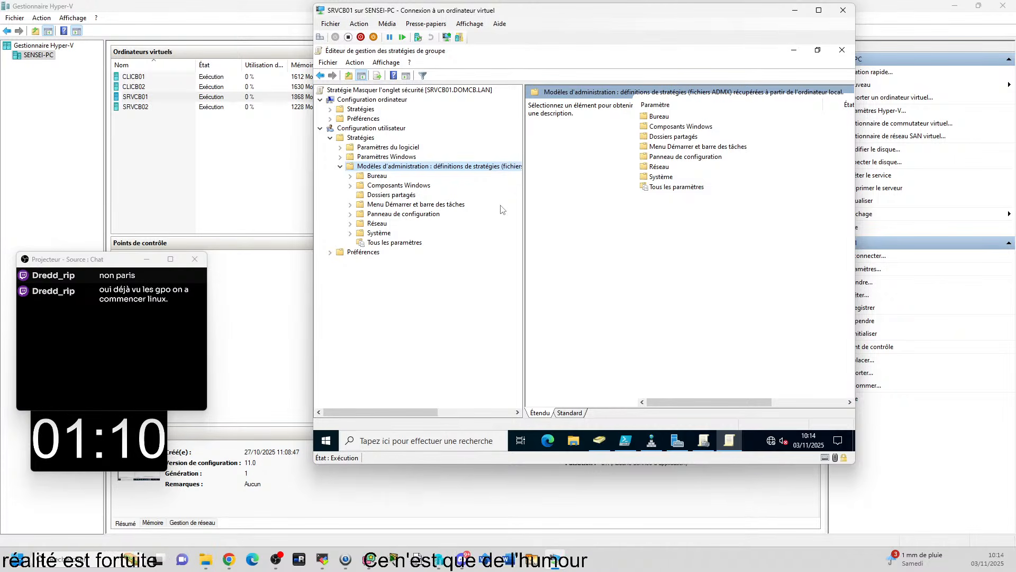
key("KP_Multiply")
scroll(473, 214, "up", 3)
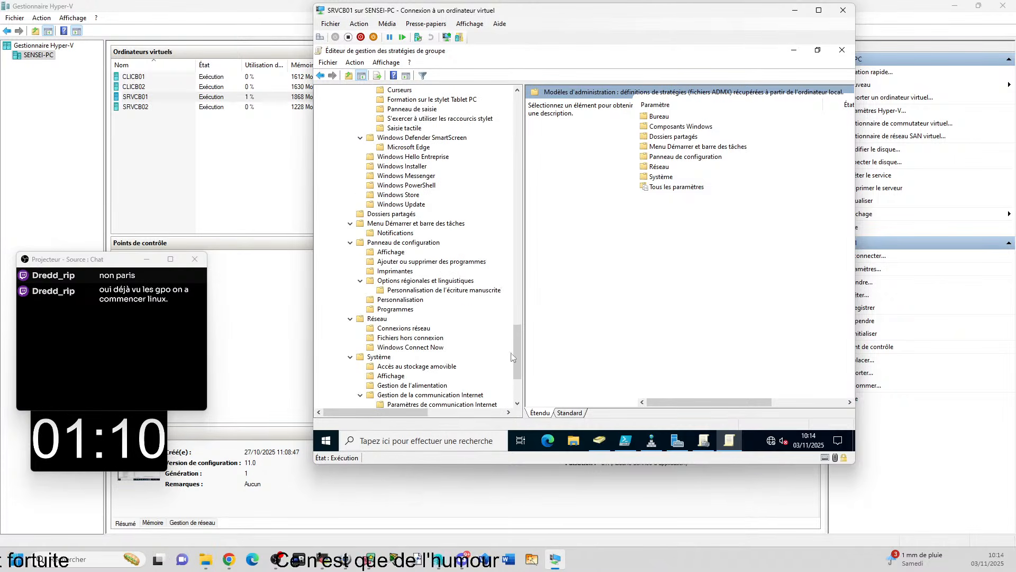
left_click_drag(513, 355, 519, 116)
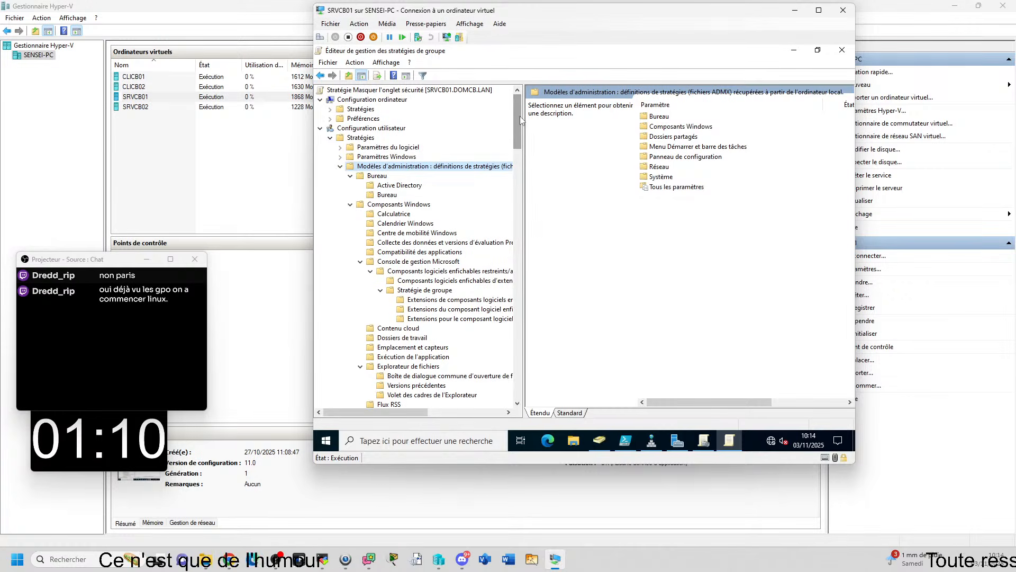
Collapse the Modèles d'administration subtree to its first level and look through the Tous les paramètres list, selecting Empêcher la modification d'éléments
key("Left")
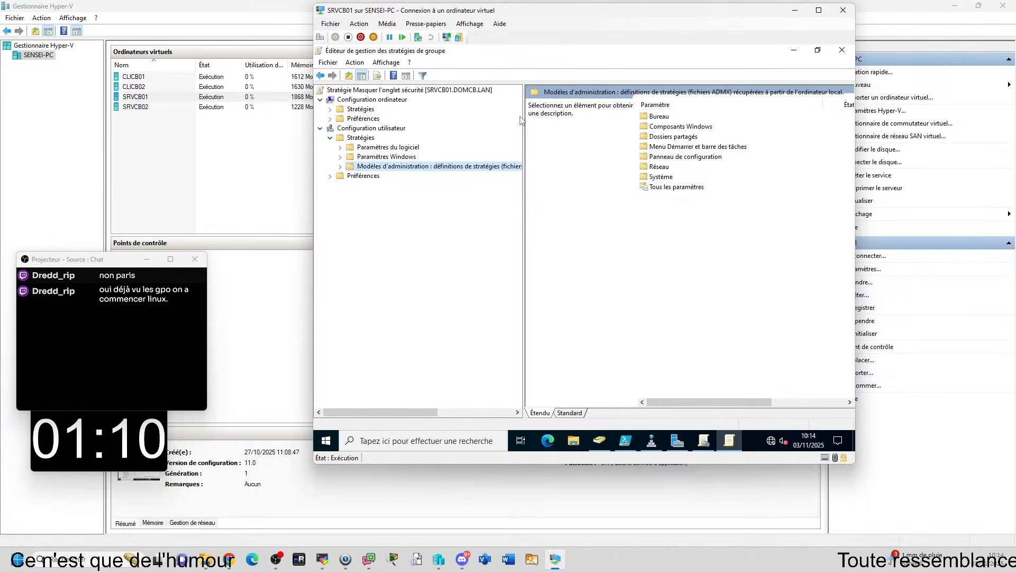
key("Right")
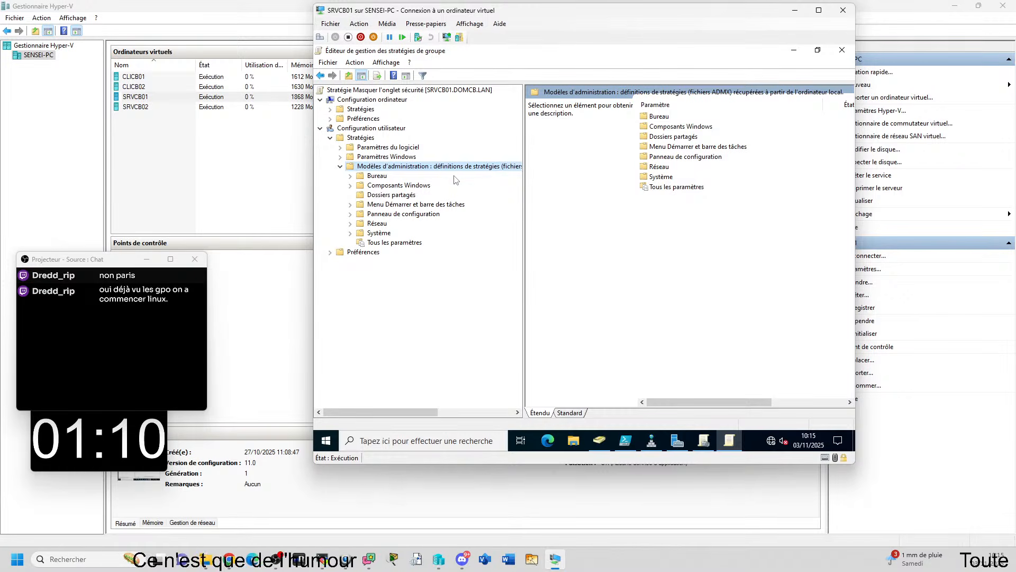
left_click(397, 243)
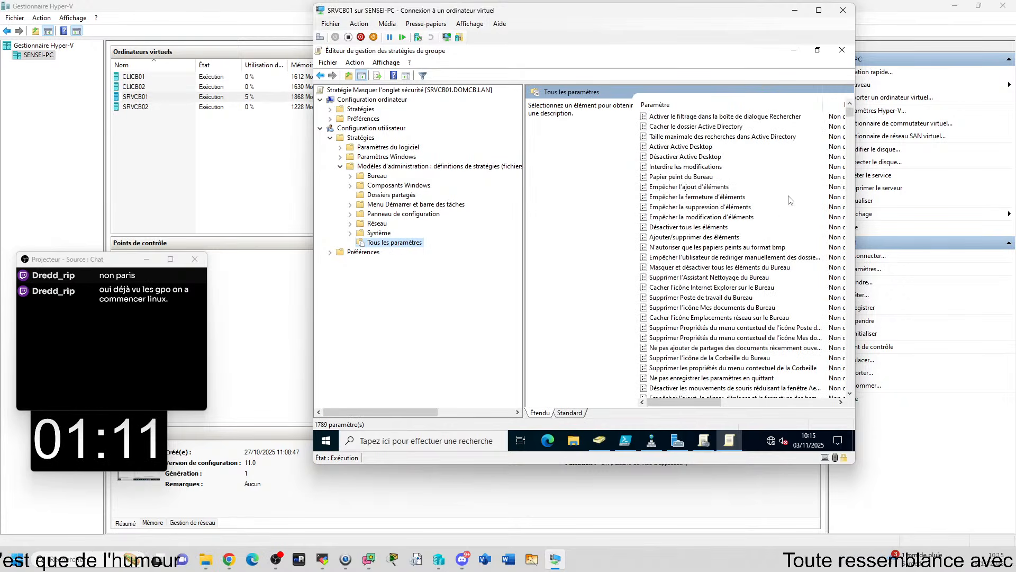
left_click(683, 217)
scroll(767, 185, "down", 10)
scroll(847, 138, "up", 1)
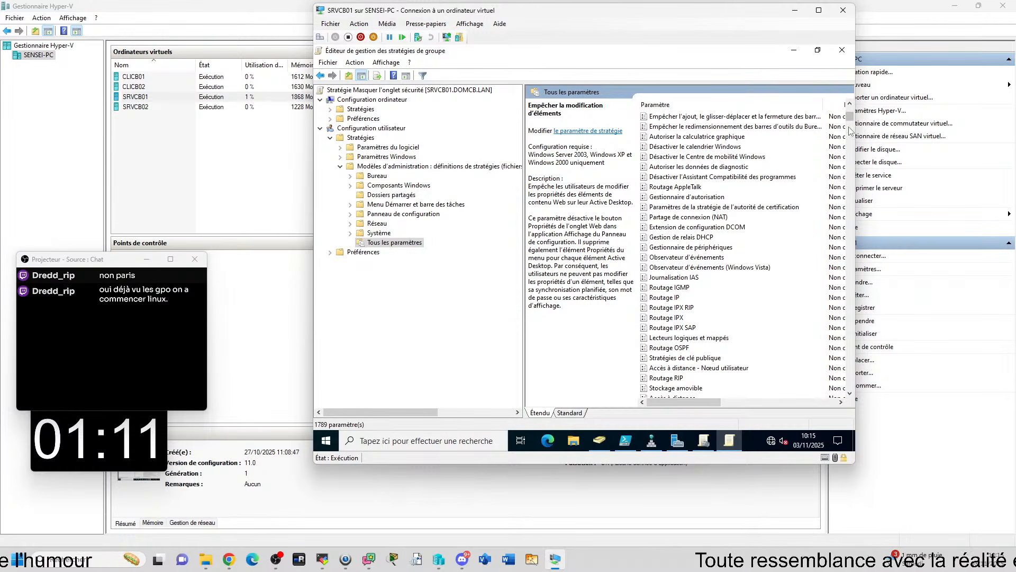
mouse_move(850, 118)
left_mouse_down()
mouse_move(850, 355)
mouse_move(851, 104)
left_mouse_up()
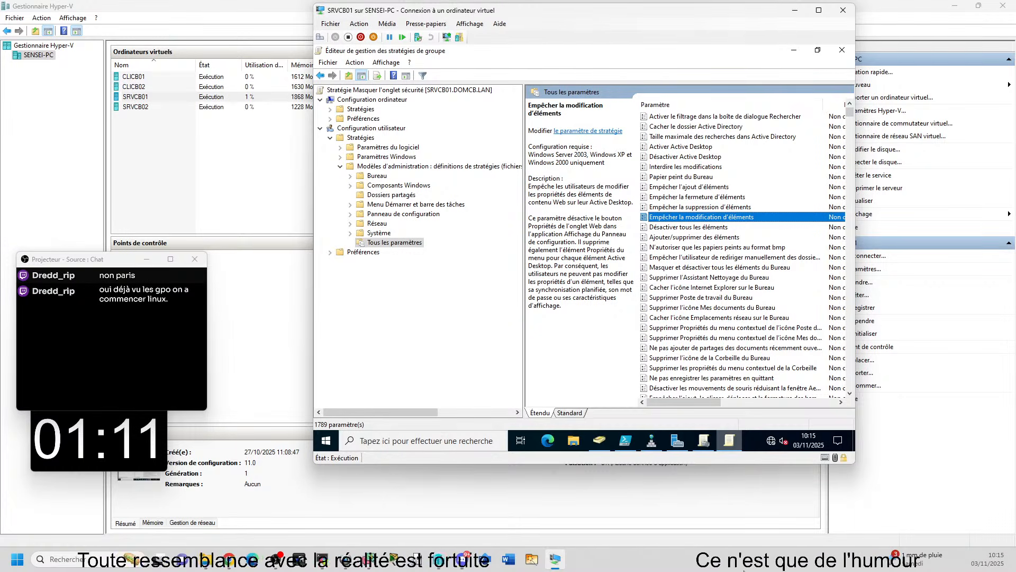
mouse_move(729, 440)
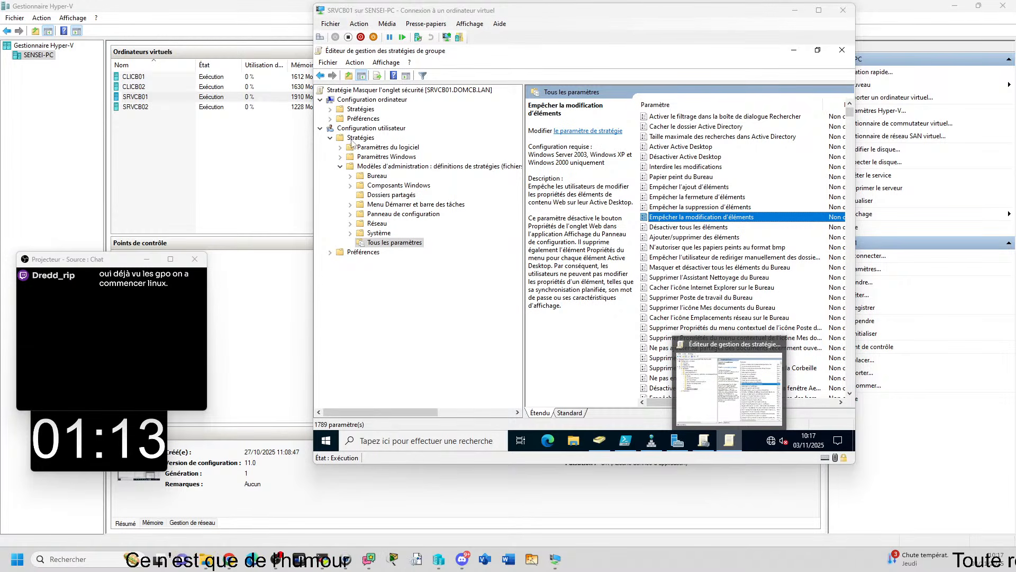
Browse from Configuration utilisateur through Stratégies, Modèles d'administration and Composants Windows to show the Explorateur de fichiers settings
left_click(375, 130)
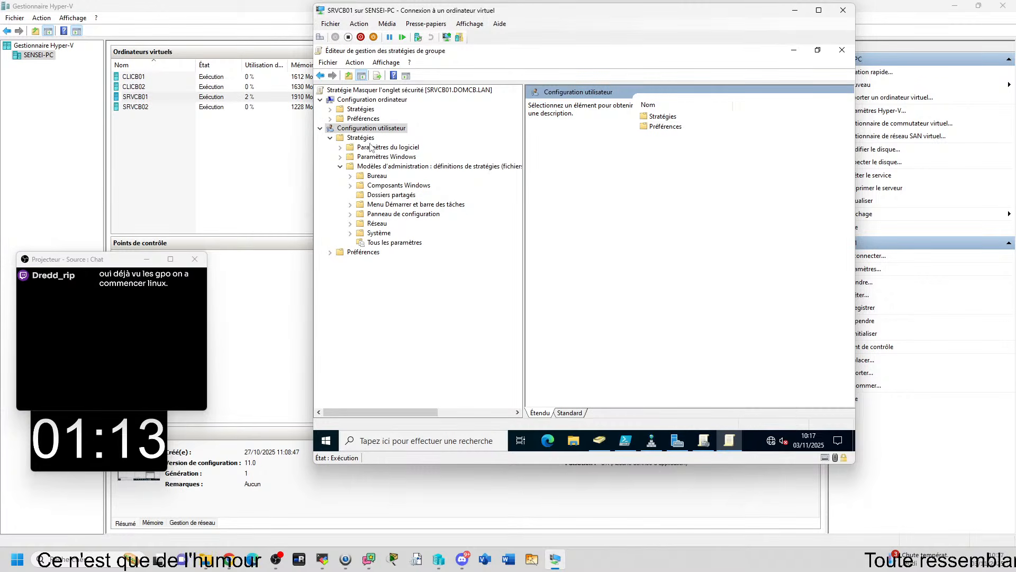
left_click(367, 139)
left_click(378, 166)
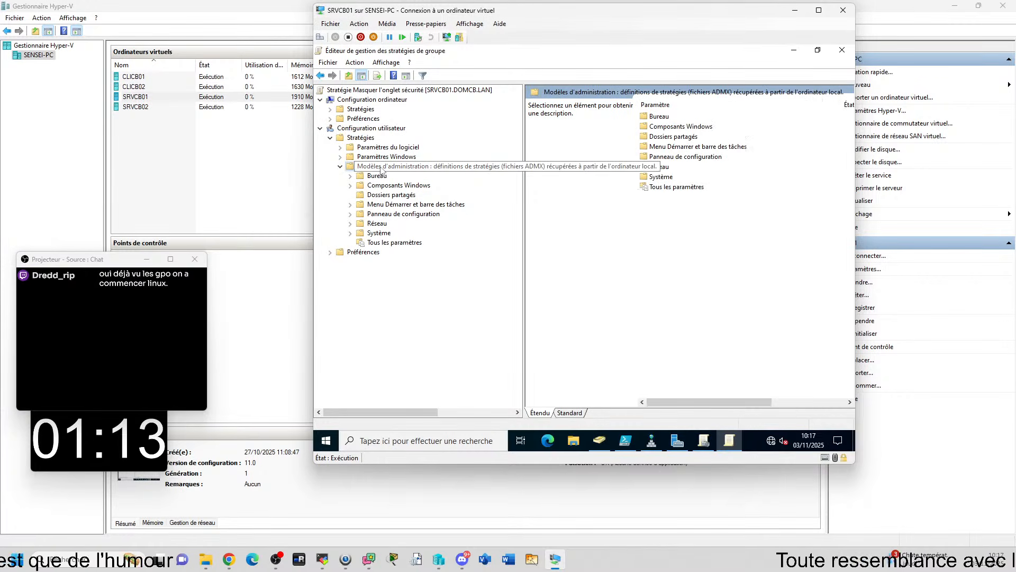
double_click(390, 187)
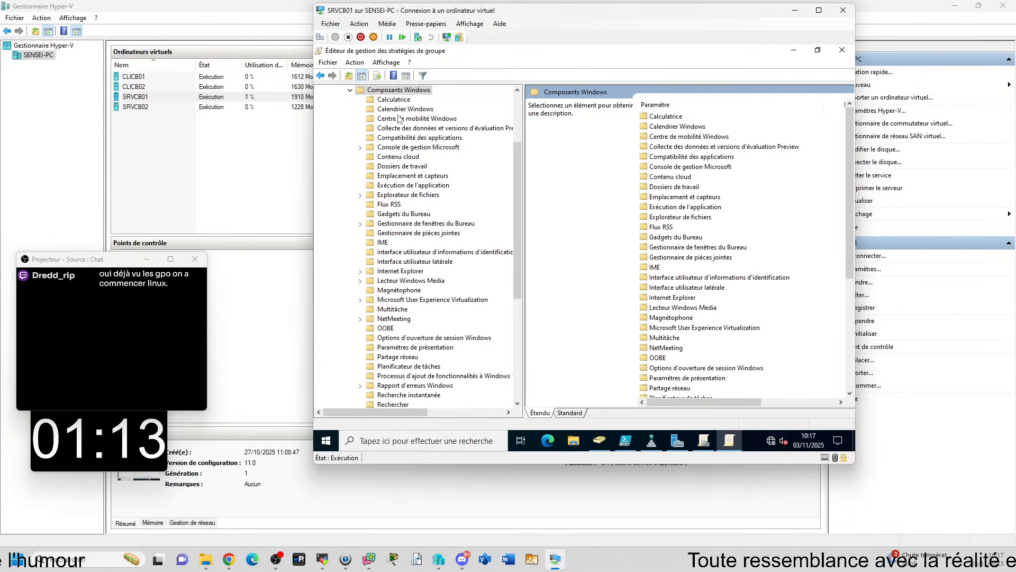
double_click(408, 195)
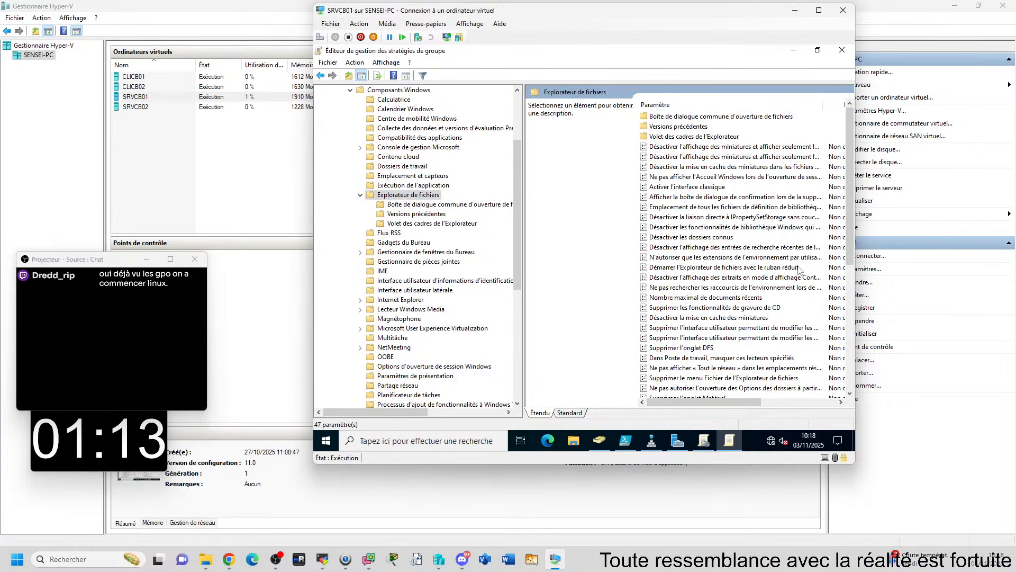
Sort the Explorateur de fichiers settings alphabetically and select Supprimer l'onglet Sécurité to show its description
left_click(694, 208)
key("m")
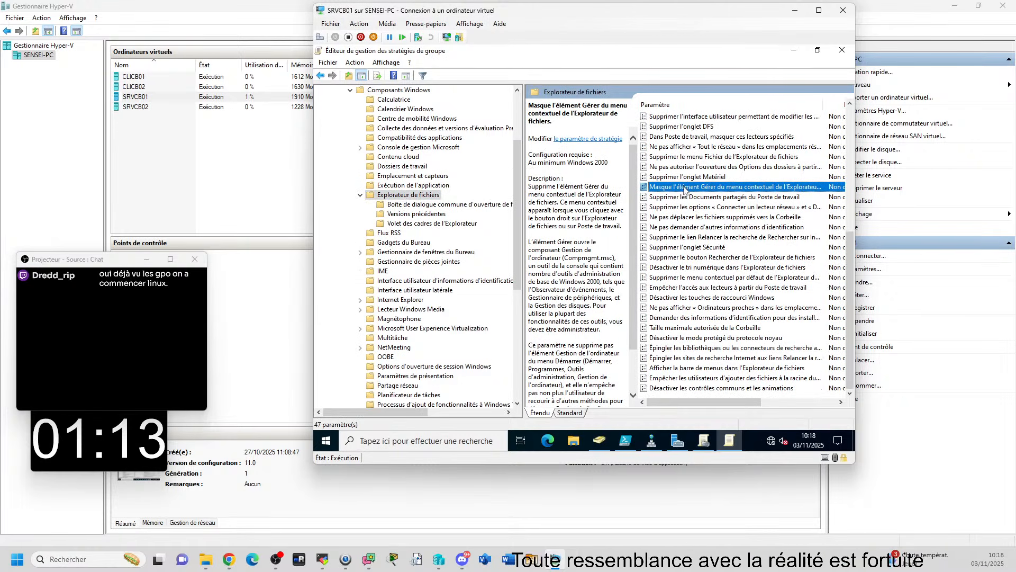
left_click(678, 106)
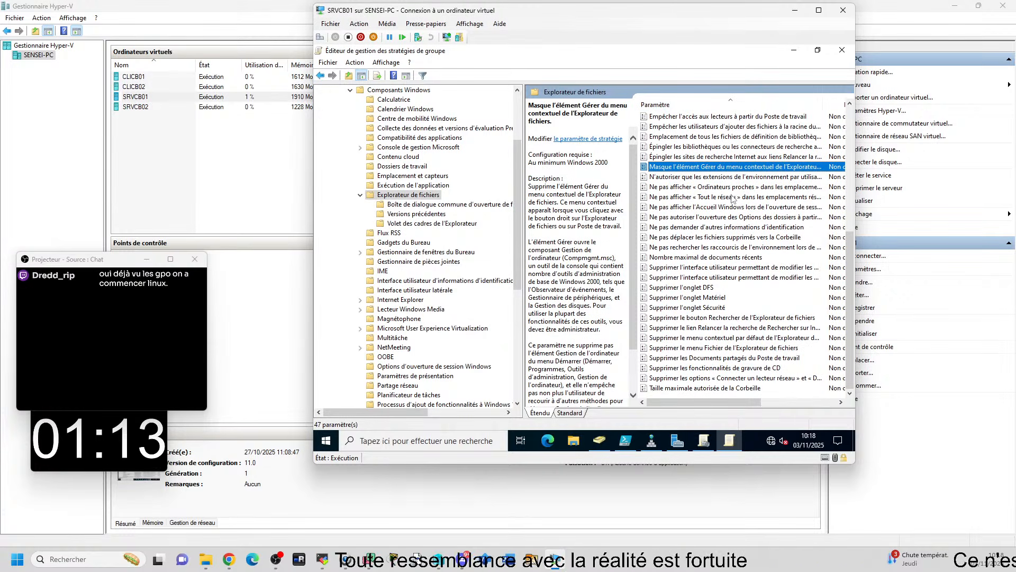
left_click(702, 308)
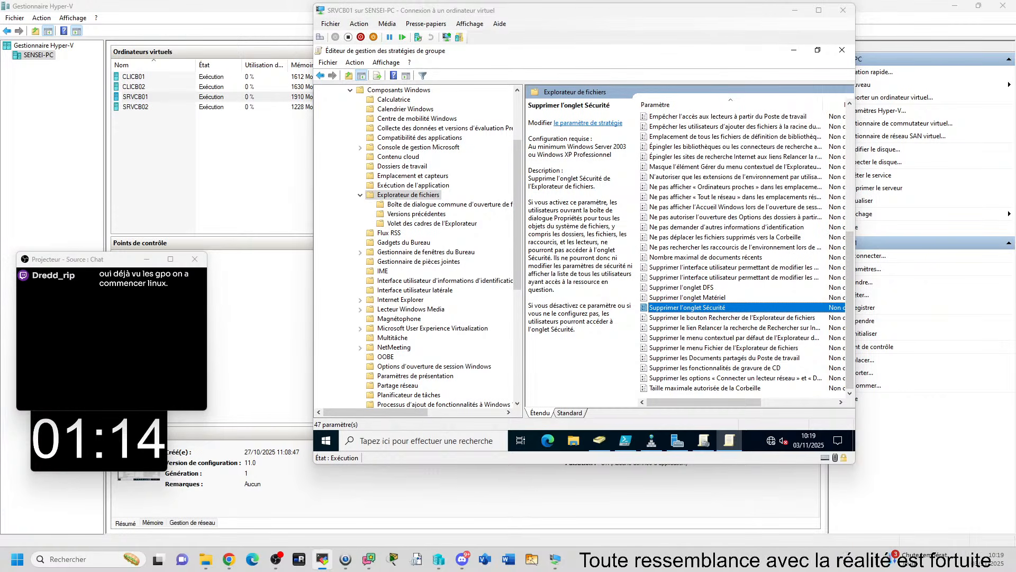
Enlarge the remote view of PCTSSR14, inspect the Masquer l'onglet Sécurité setting selected in SRVQM01's policy editor, and close the view
left_click_drag(925, 147, 2, 8)
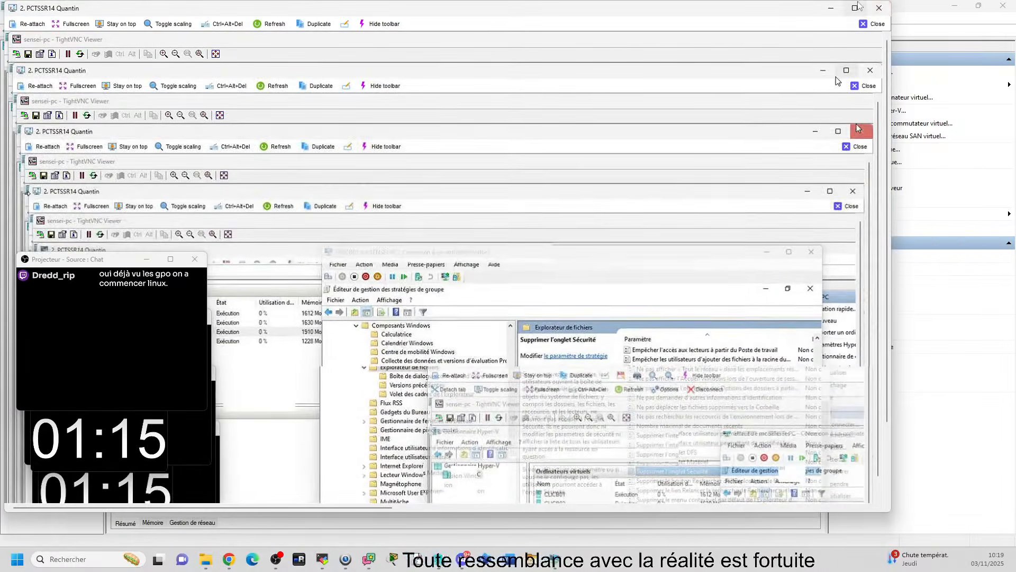
left_click(856, 10)
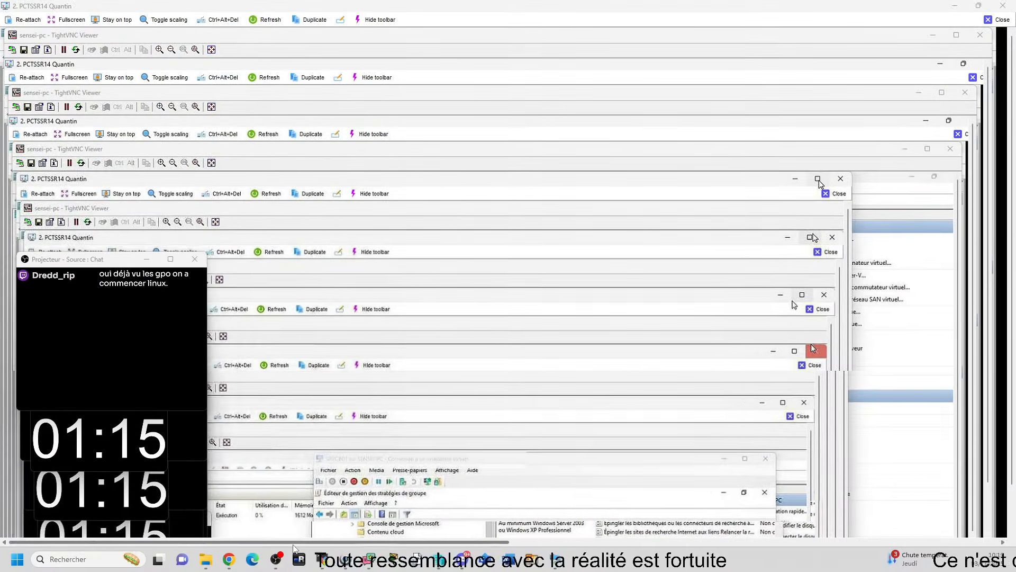
left_click_drag(295, 542, 784, 525)
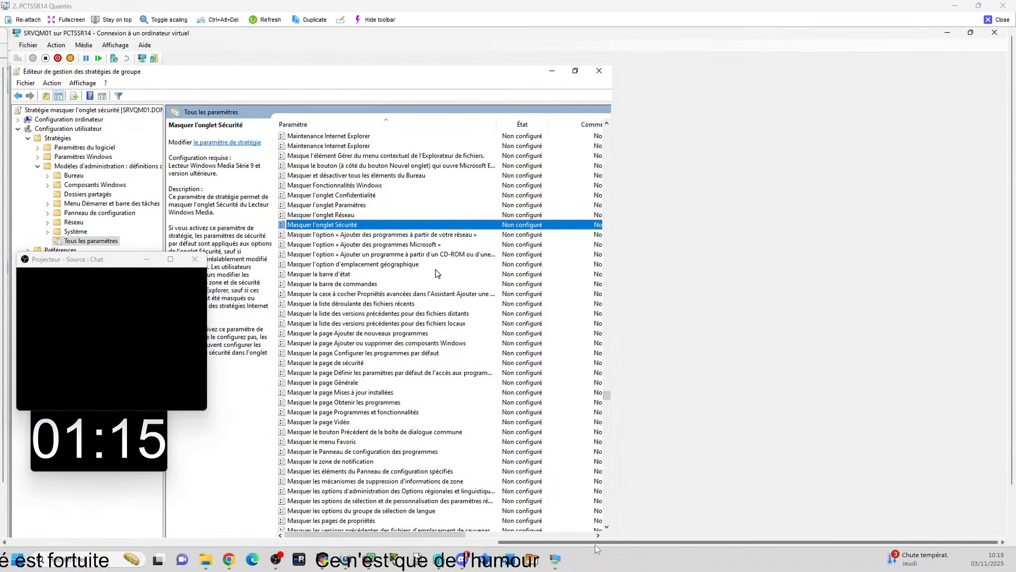
left_click_drag(595, 544, 478, 543)
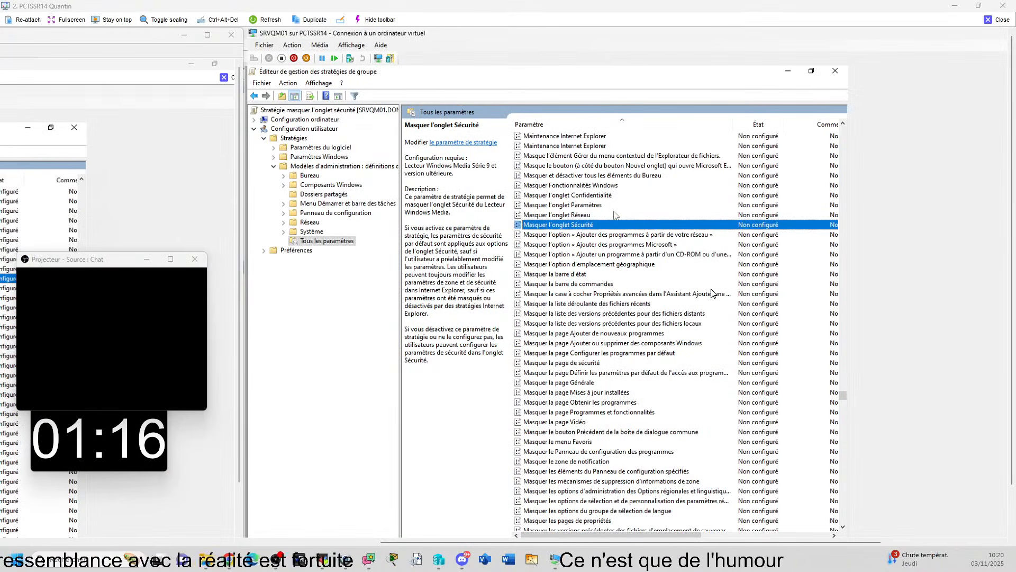
left_click(1000, 19)
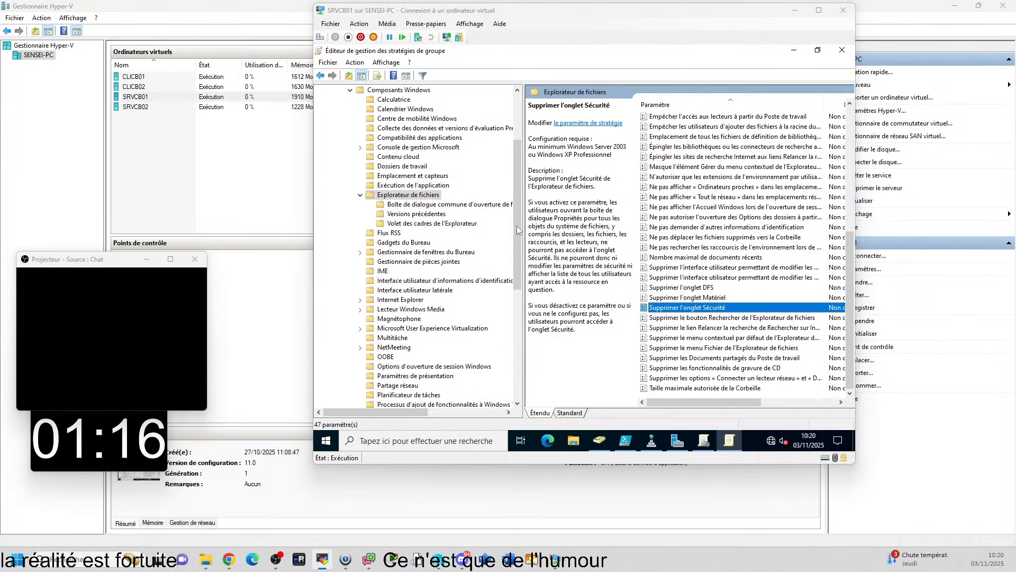
Collapse and re-expand Modèles d'administration under Configuration utilisateur and show Tous les paramètres
scroll(519, 132, "up", 4)
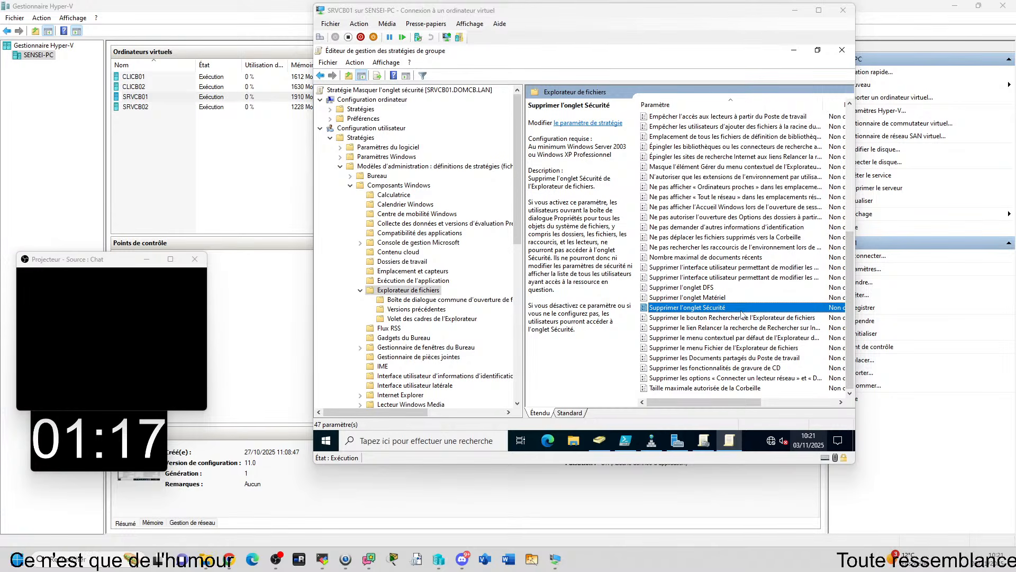
left_click(341, 167)
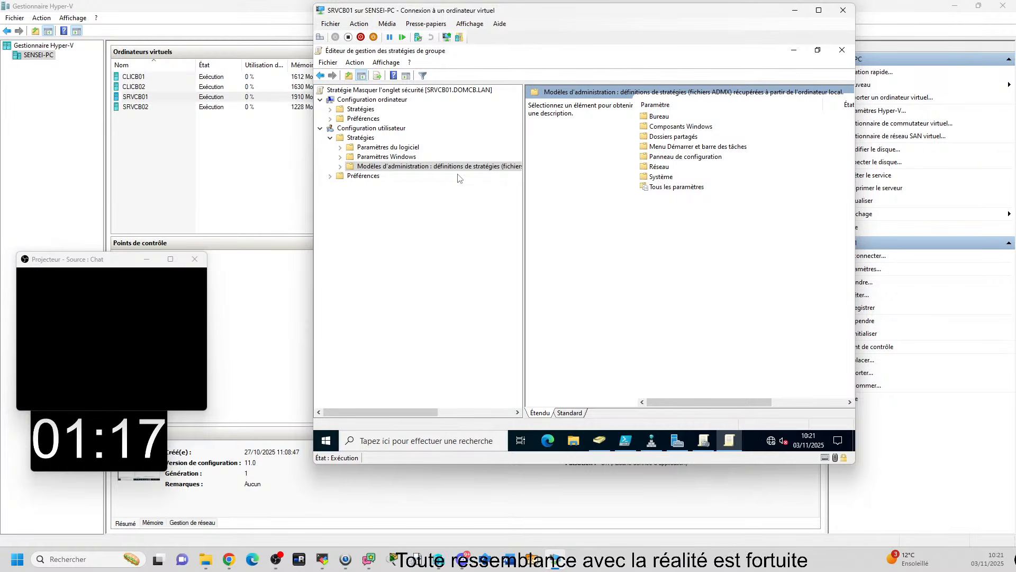
left_click(340, 166)
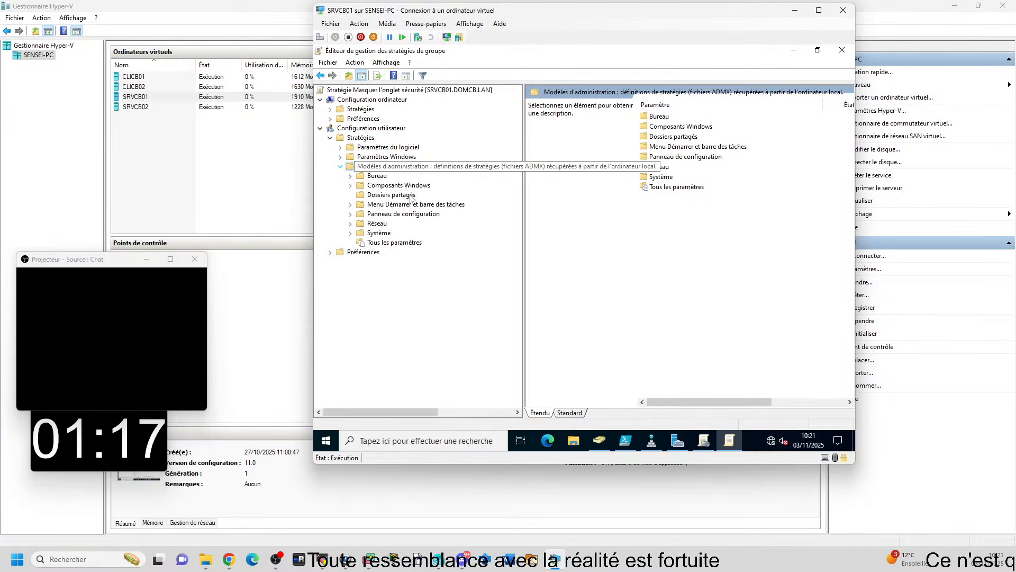
left_click(372, 243)
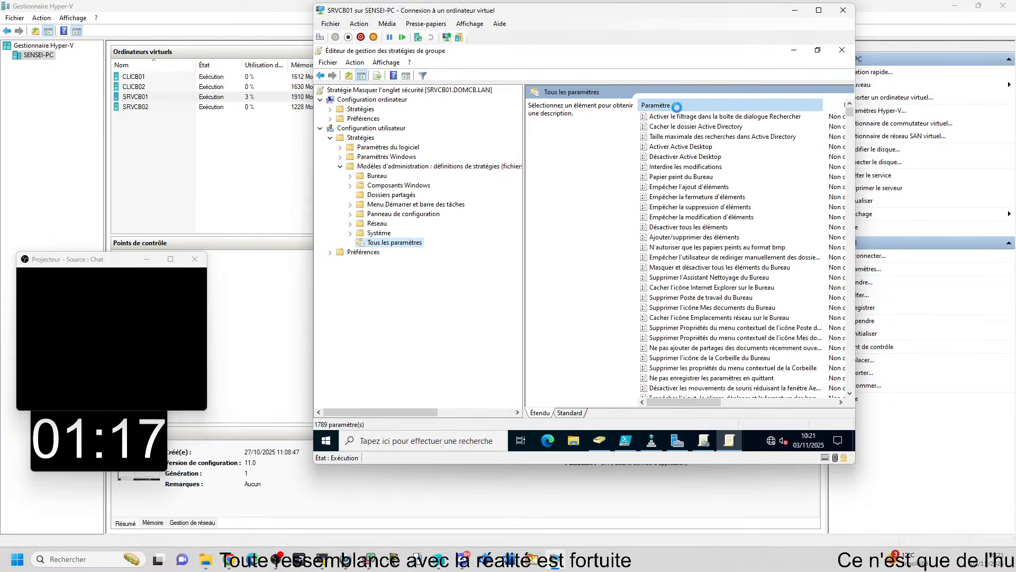
Sort all settings alphabetically, find the entries starting with Supprimer, and select Supprimer l'onglet Sécurité to read its description
left_click(678, 167)
key("s")
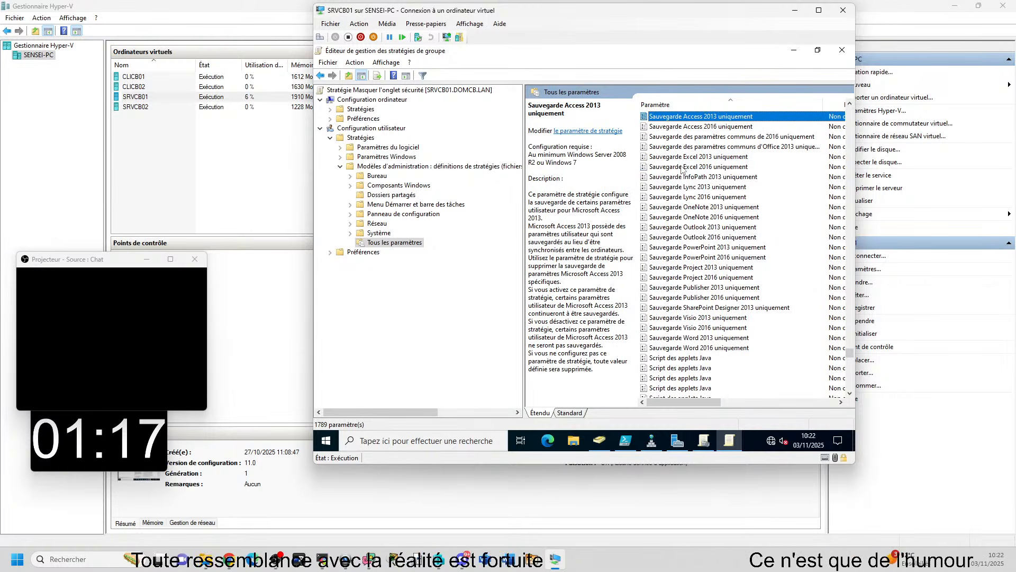
scroll(713, 192, "down", 4)
key("u")
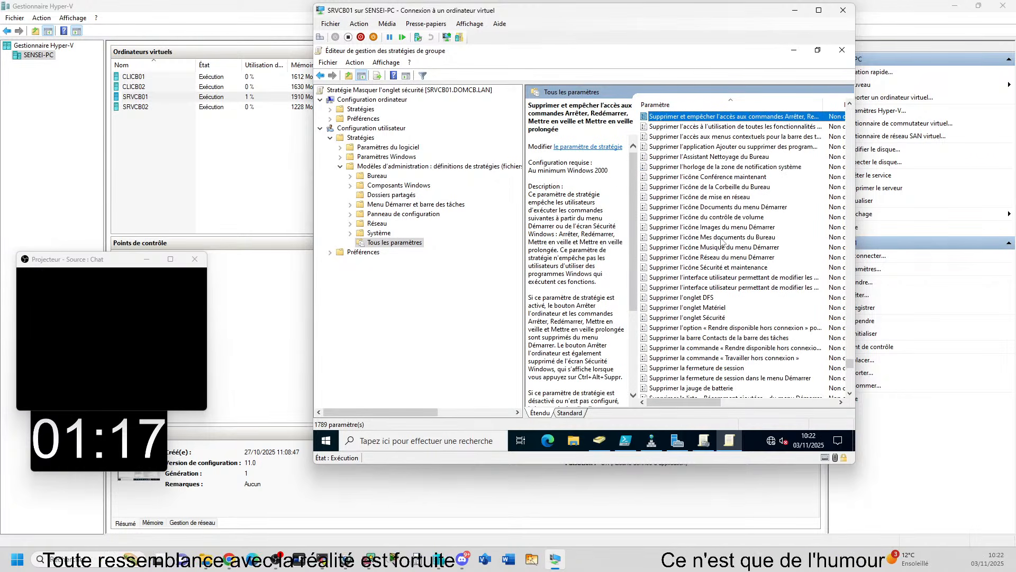
scroll(705, 190, "down", 3)
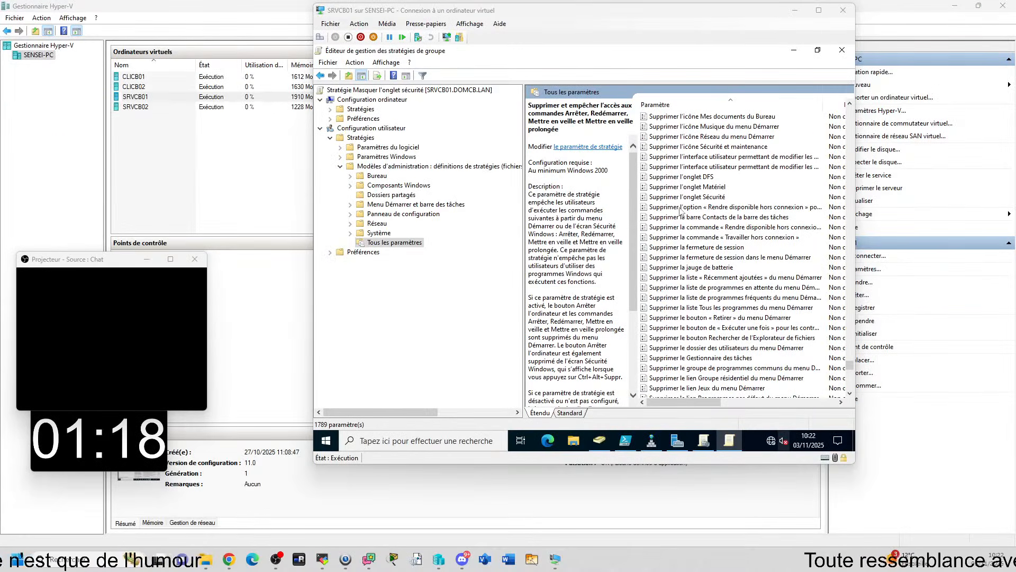
left_click(539, 210)
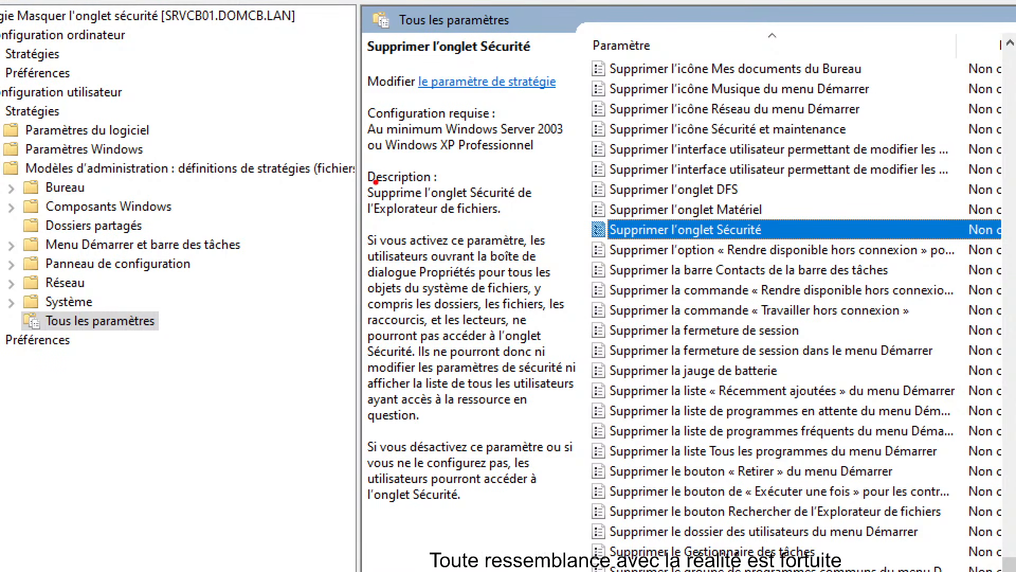
left_click_drag(355, 177, 553, 221)
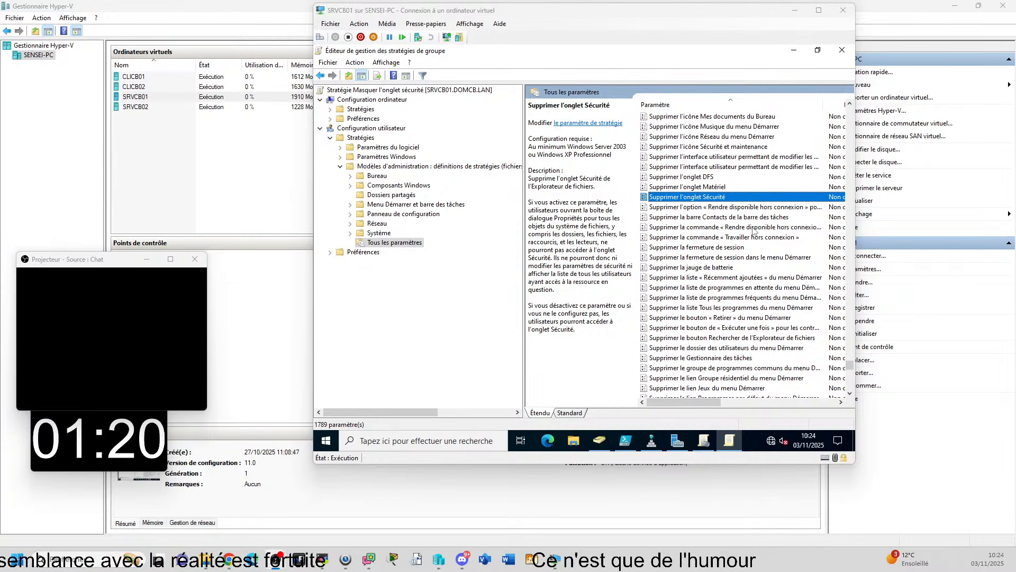
Select Supprimer l'onglet Matériel to read its description, and return to the Modèles d'administration categories
left_click(696, 188)
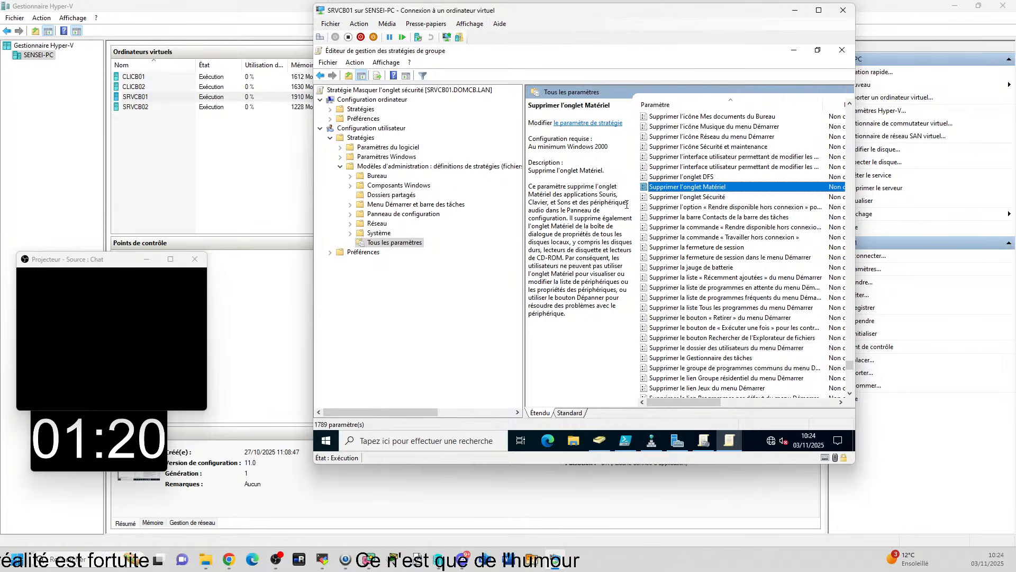
scroll(661, 212, "down", 6)
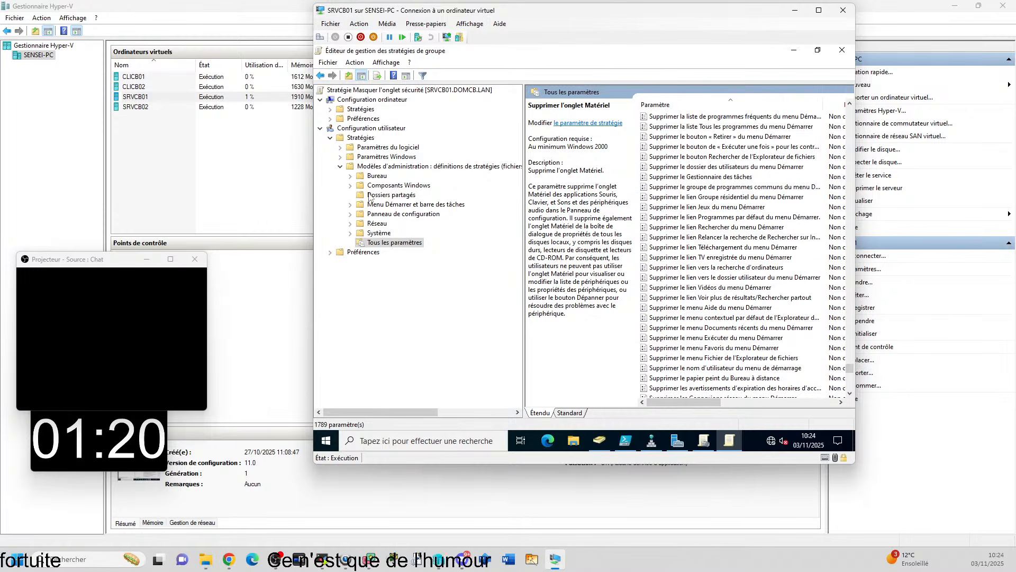
left_click(408, 167)
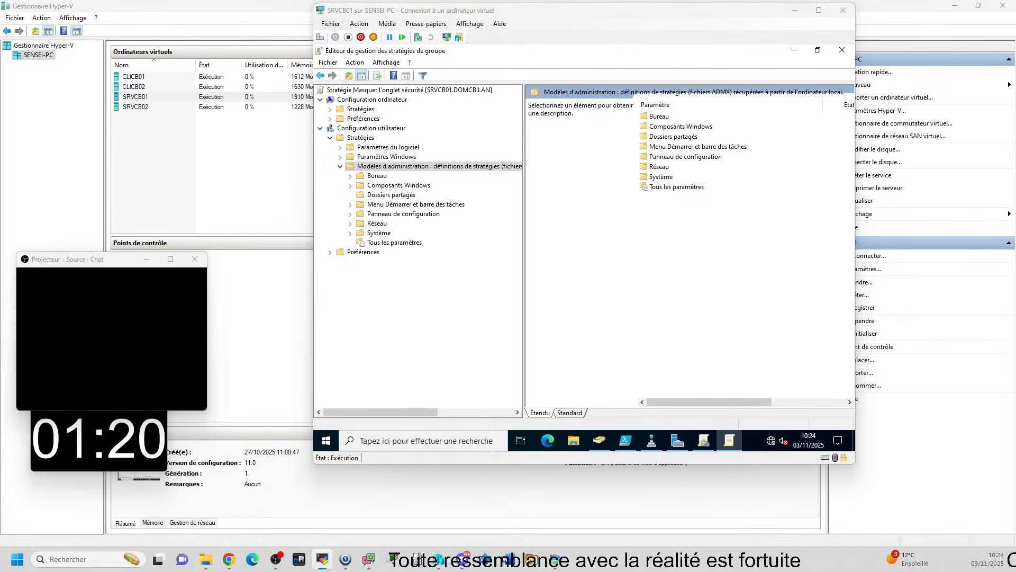
Enlarge the remote view of PCTSSR05 and bring SRVALG01's group policy editor into view
left_click_drag(1015, 138, 419, 9)
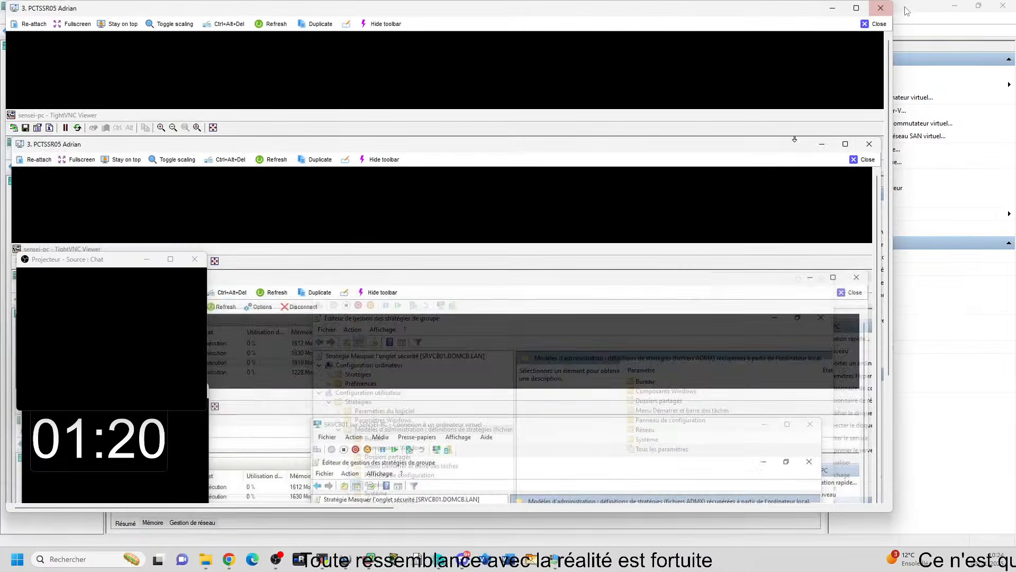
left_click(857, 8)
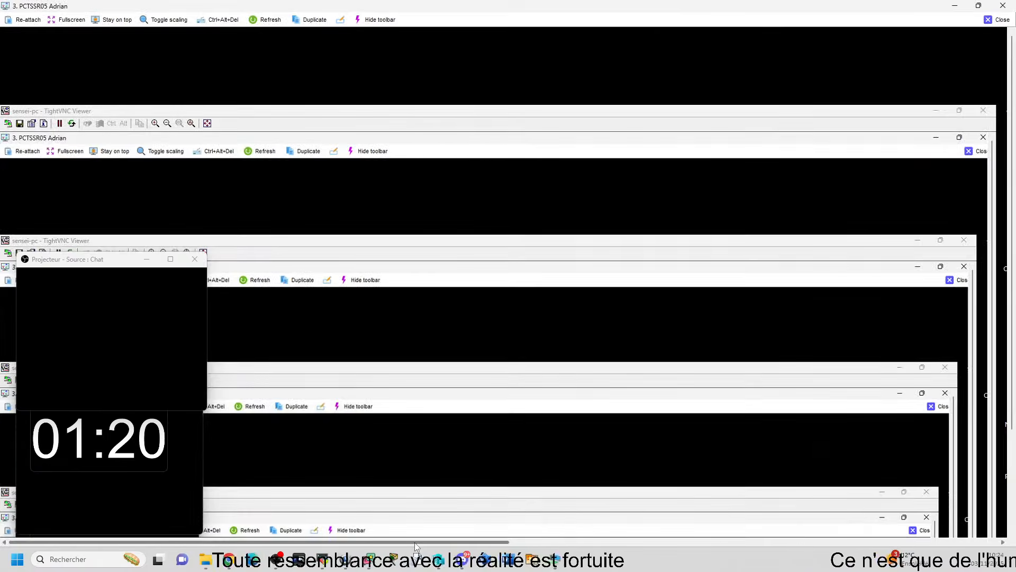
left_click_drag(416, 543, 905, 543)
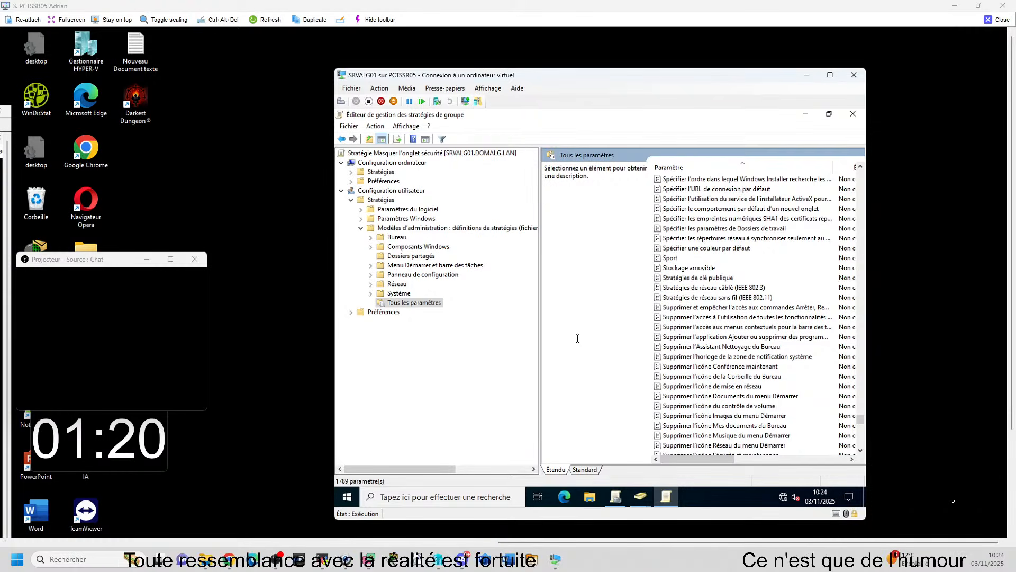
Try searching for "sé" on the Tous les paramètres page of SRVALG01's policy editor, shorten it to "s", and close the search
key("ctrl+f")
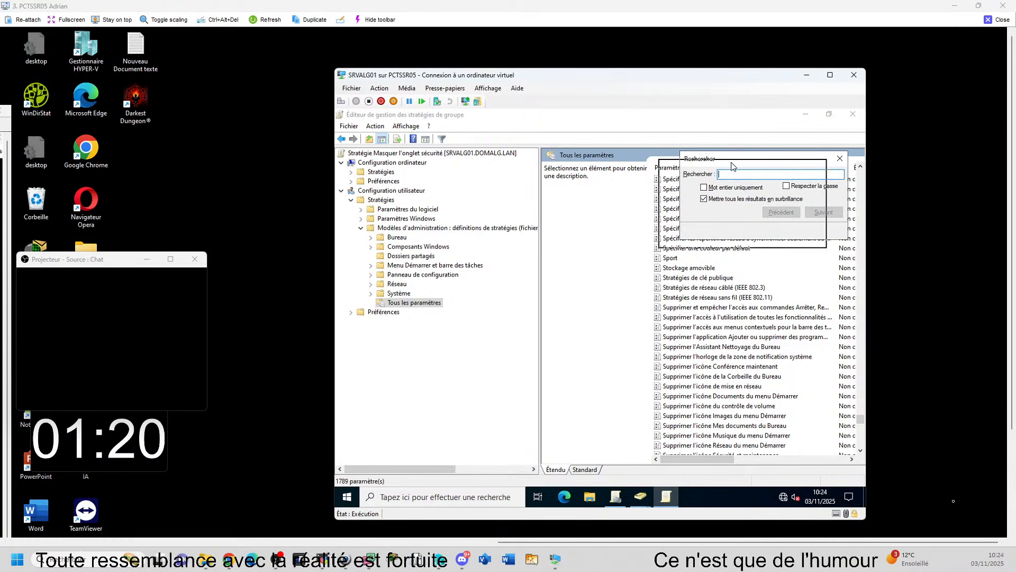
left_click_drag(731, 167, 678, 195)
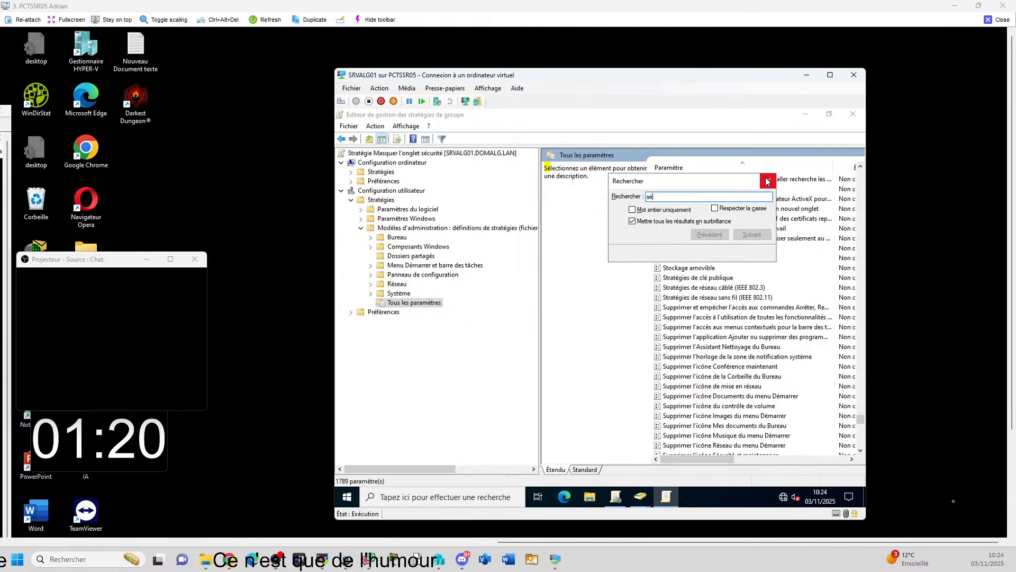
left_click_drag(748, 182, 672, 214)
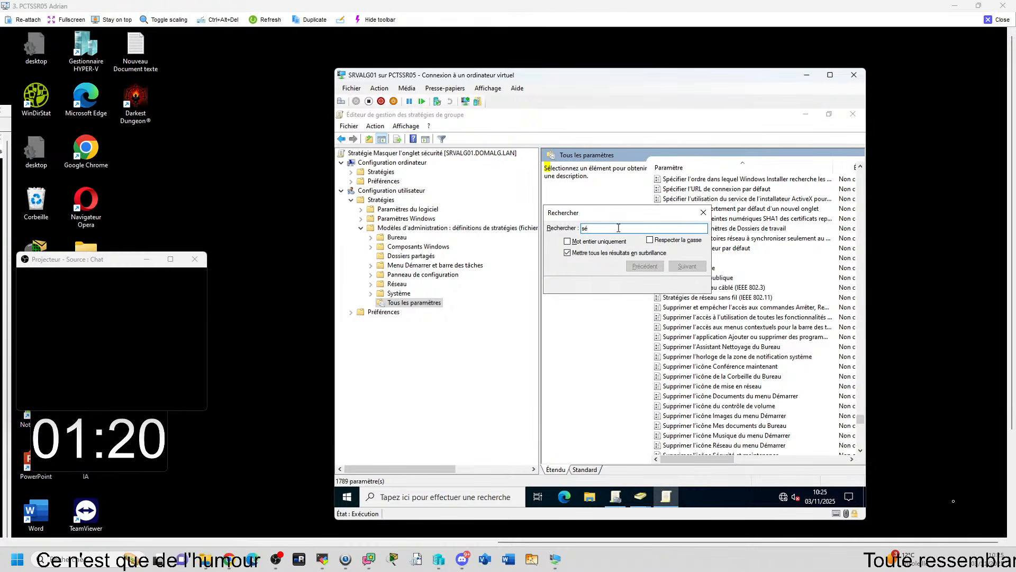
key("BackSpace")
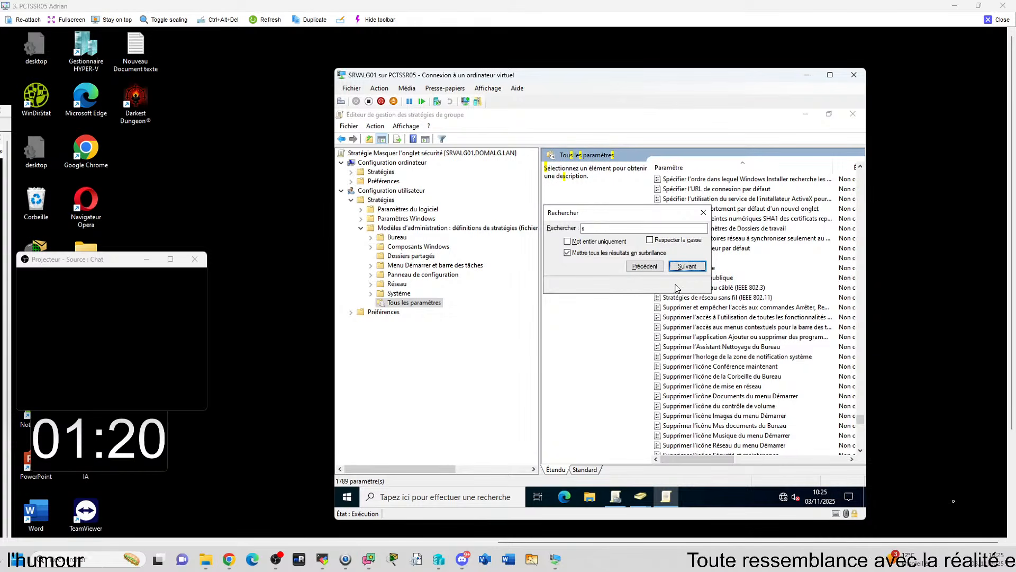
left_click(704, 213)
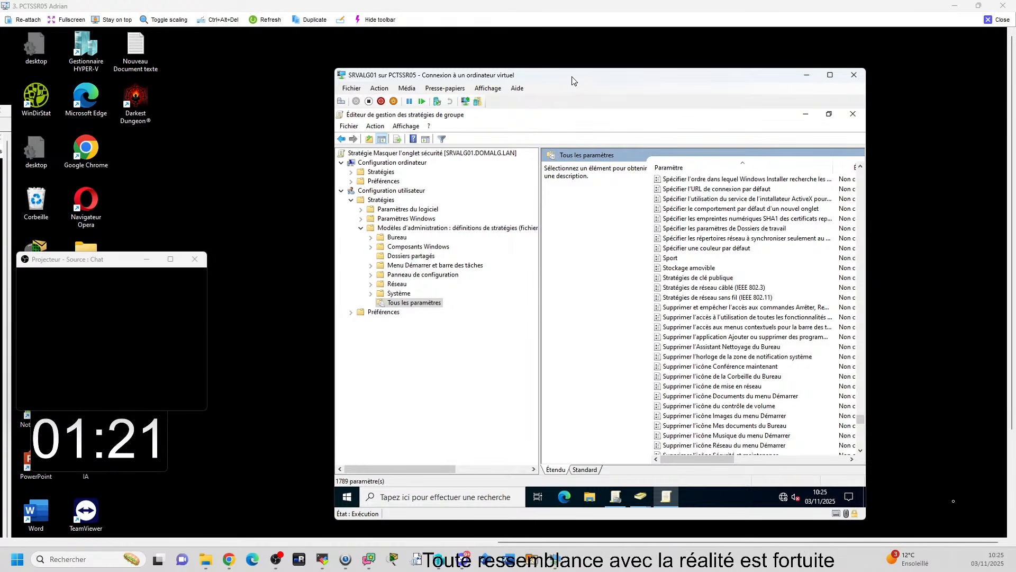
Reopen and dismiss the search in SRVALG01's policy editor, and close the remote view of PCTSSR05
left_click_drag(573, 78, 568, 75)
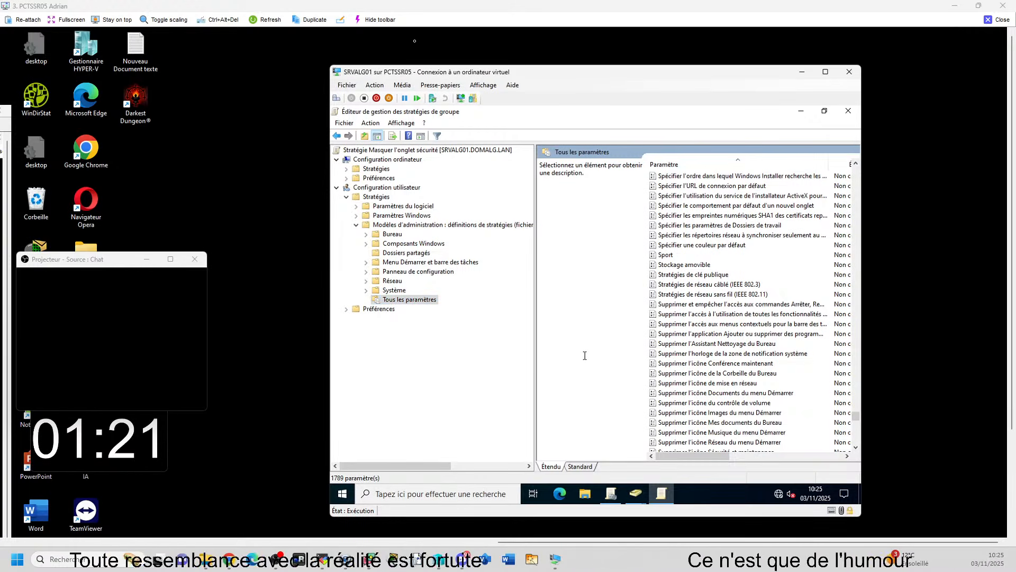
key("ctrl+f")
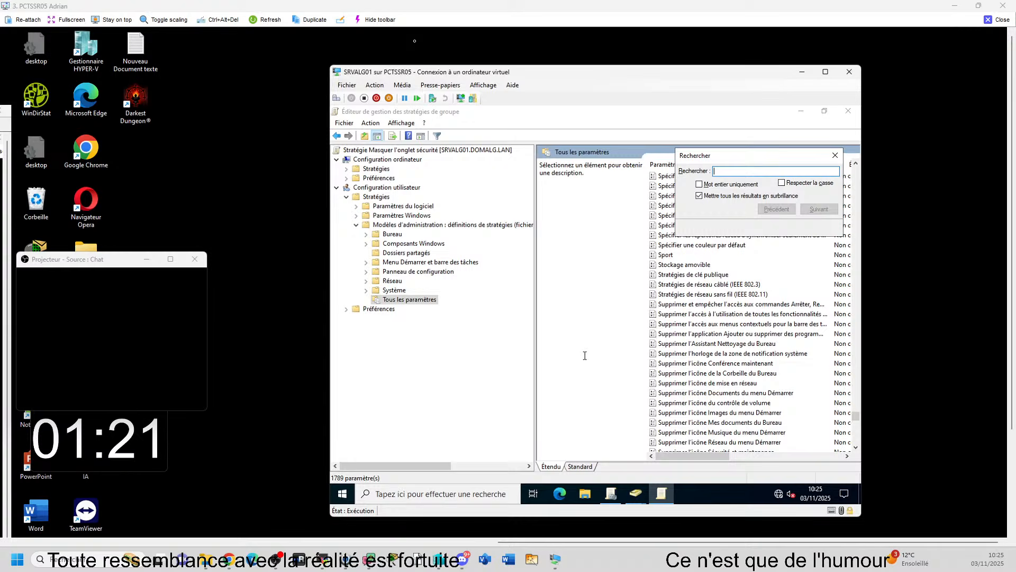
left_click(835, 155)
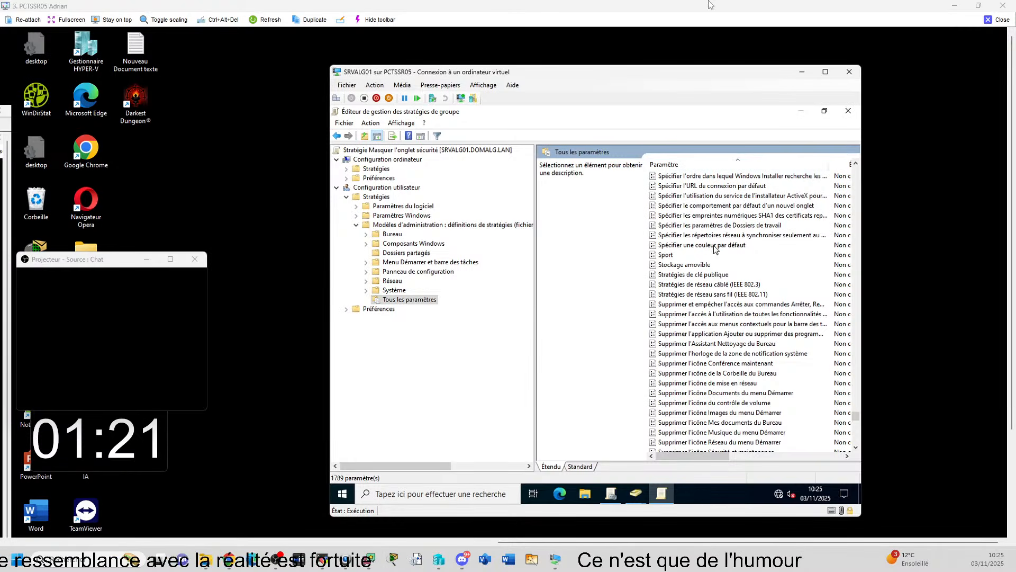
left_click(997, 19)
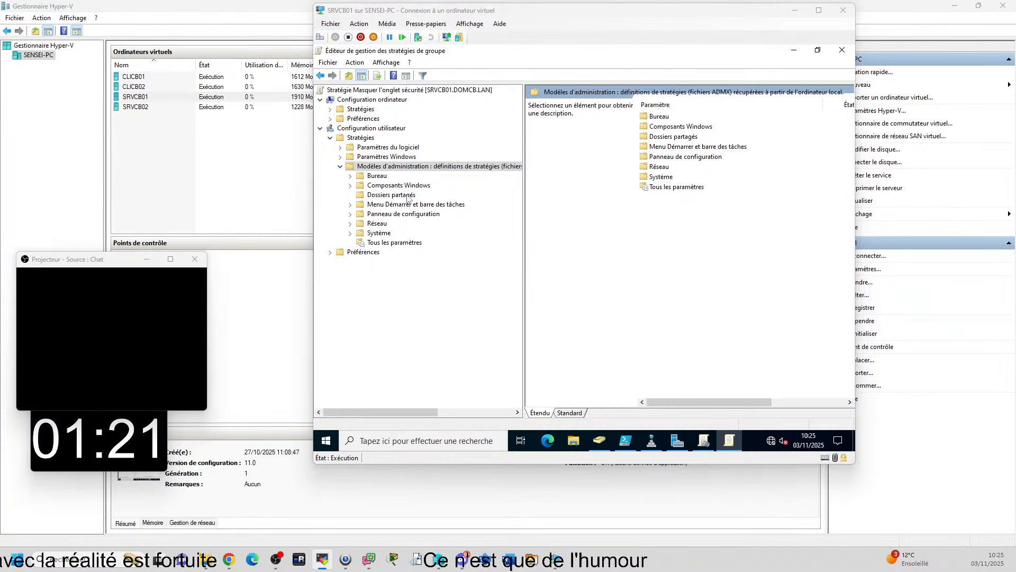
Enable the keyword filter for the user Modèles d'administration with the word SUPPRIMER, keeping titles, help text and comments included
right_click(401, 169)
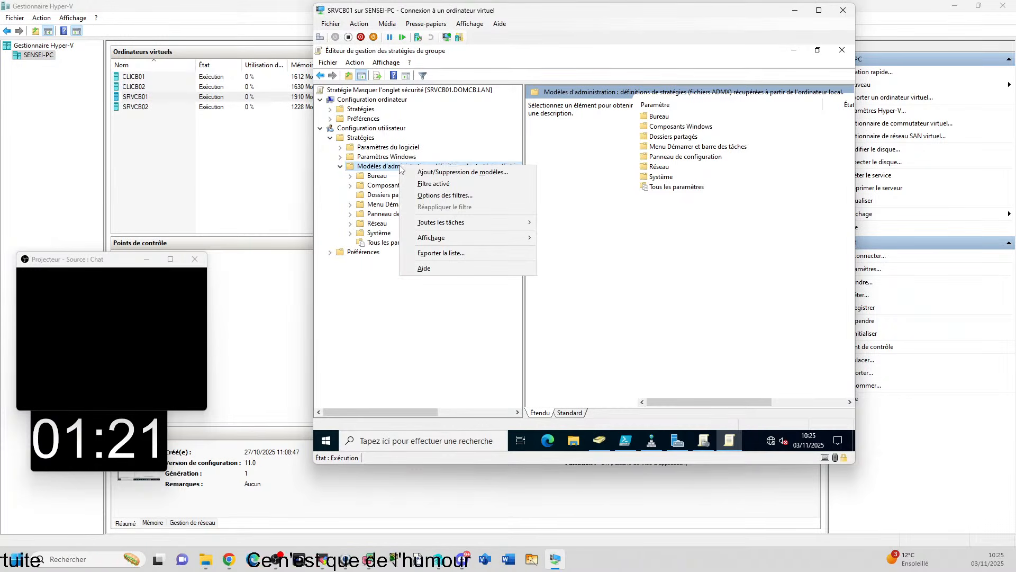
mouse_move(651, 440)
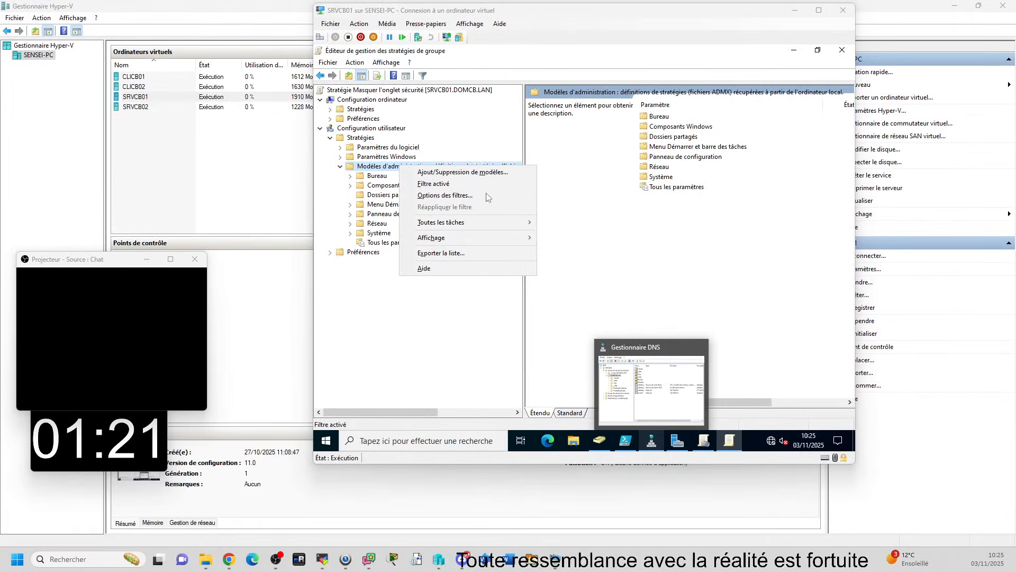
left_click(453, 196)
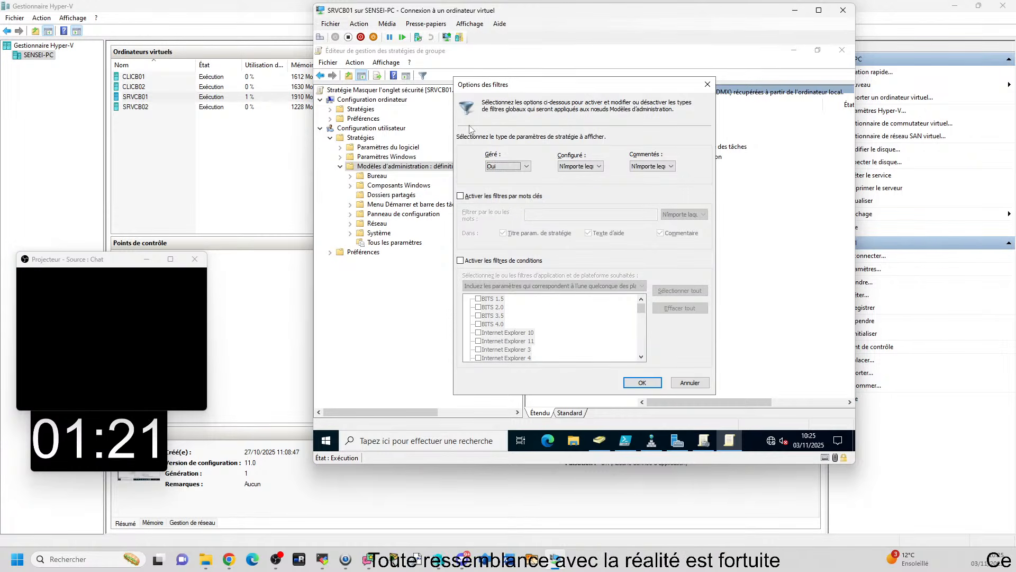
left_click(492, 197)
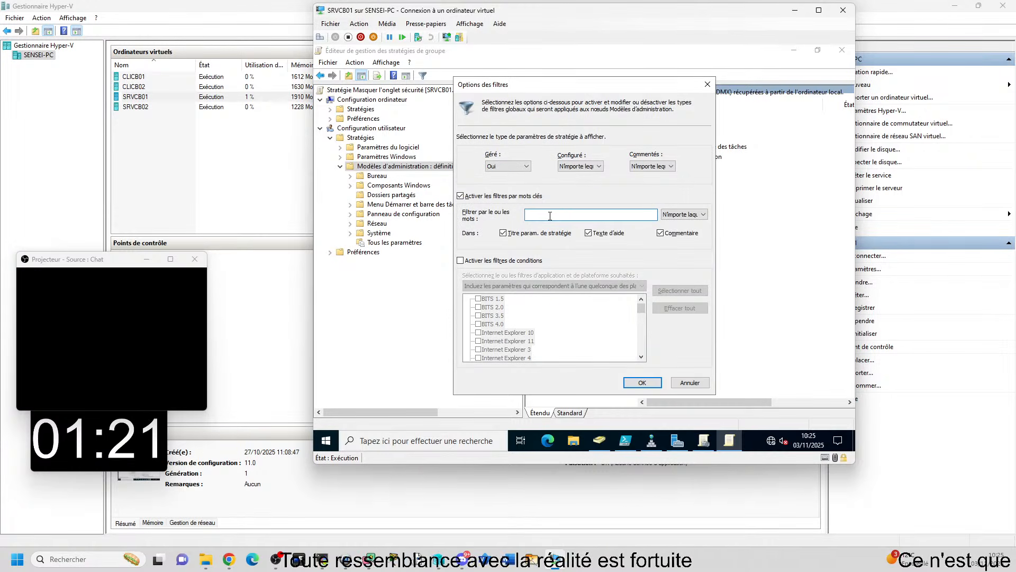
left_click(550, 215)
type("SU")
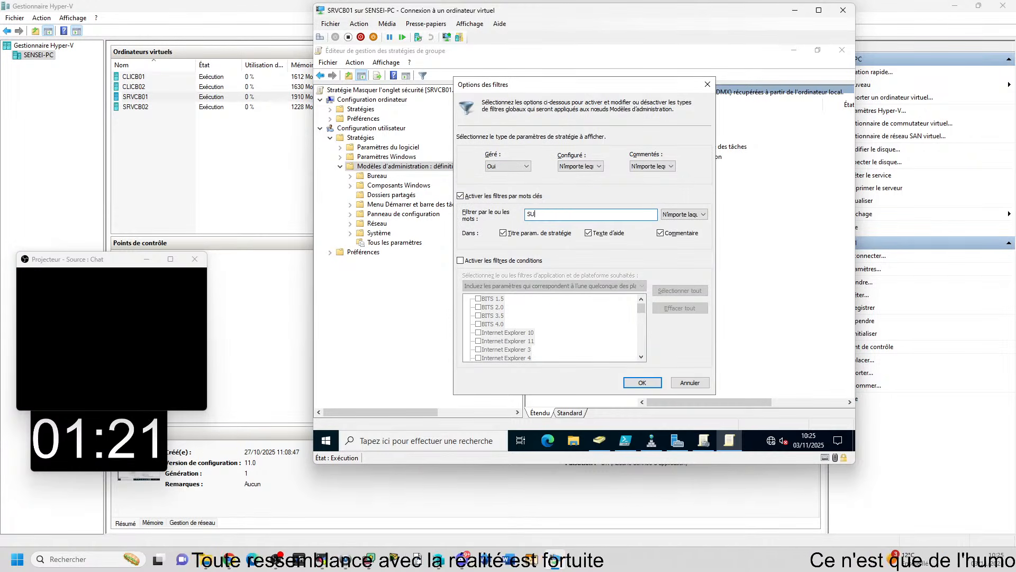
type("PPTIMER")
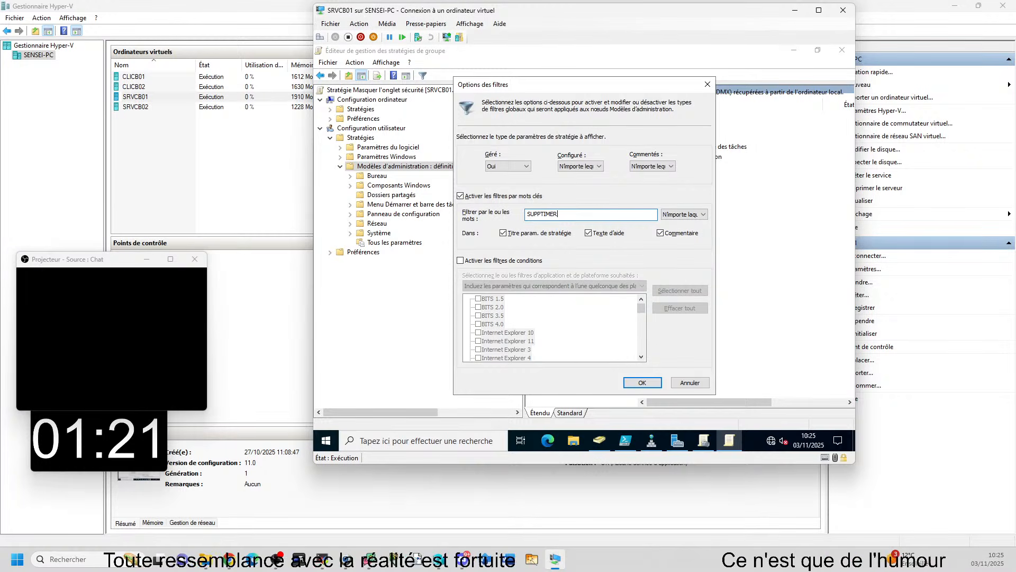
key("BackSpace")
key("BackSpace")
key("BackSpace")
key("BackSpace")
key("BackSpace")
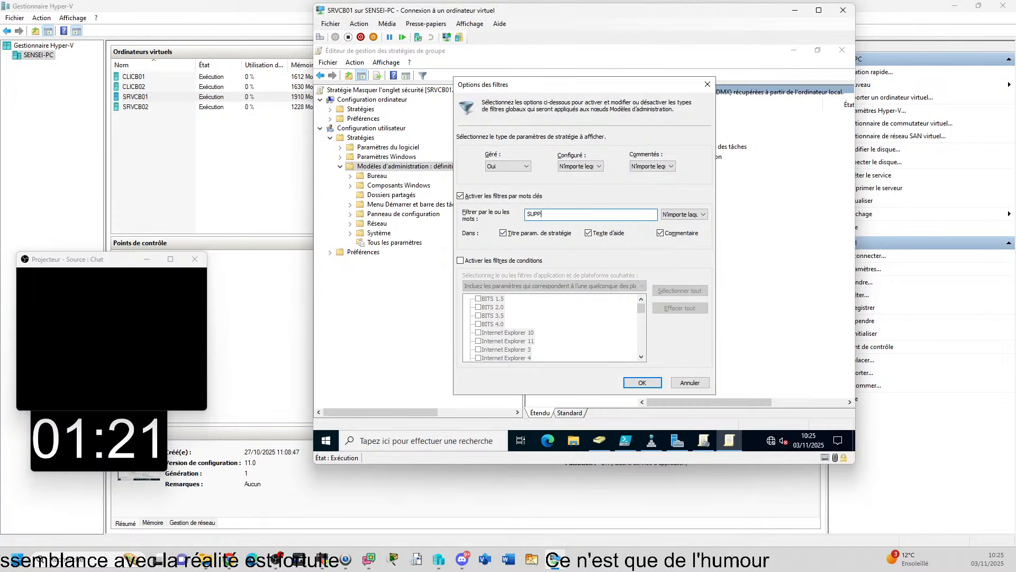
type("RIMER")
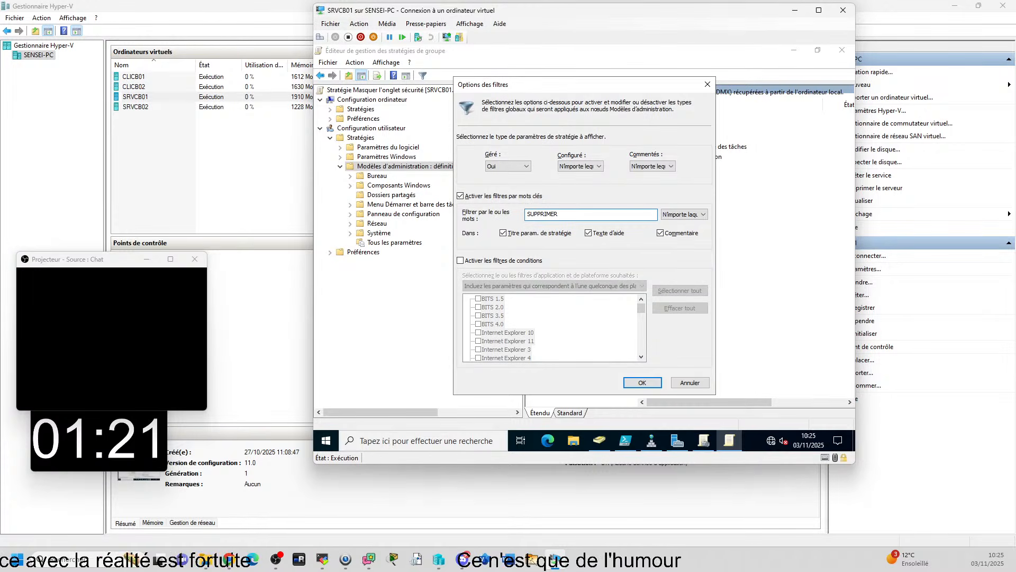
left_click(657, 383)
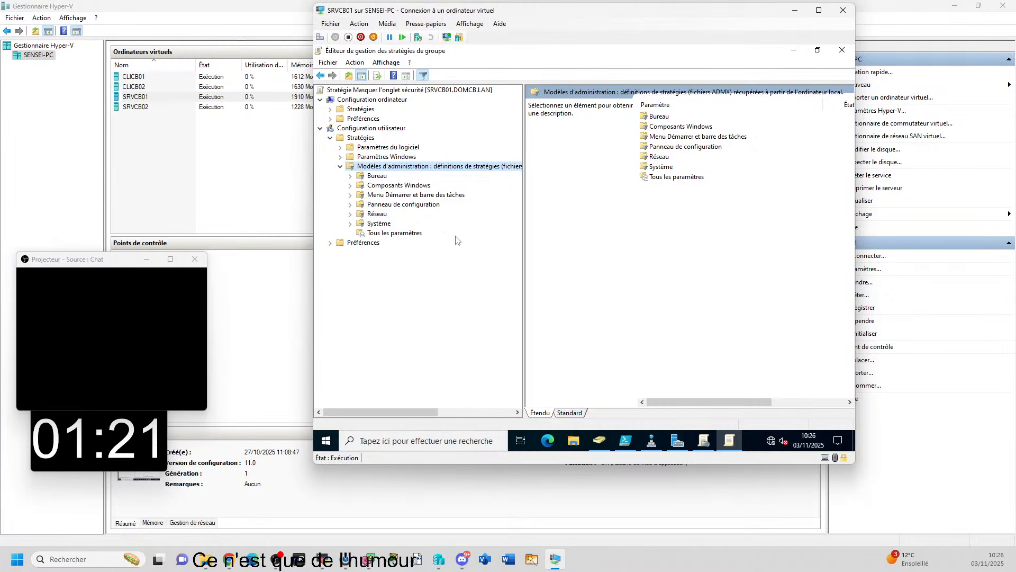
Show Tous les paramètres and look through the settings matching the SUPPRIMER filter
left_click(396, 234)
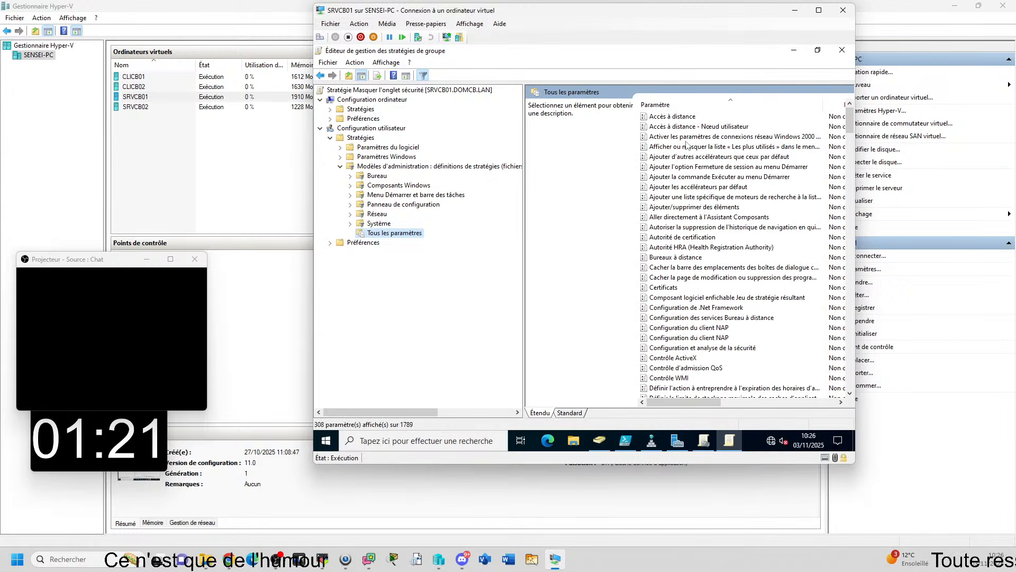
scroll(706, 242, "down", 20)
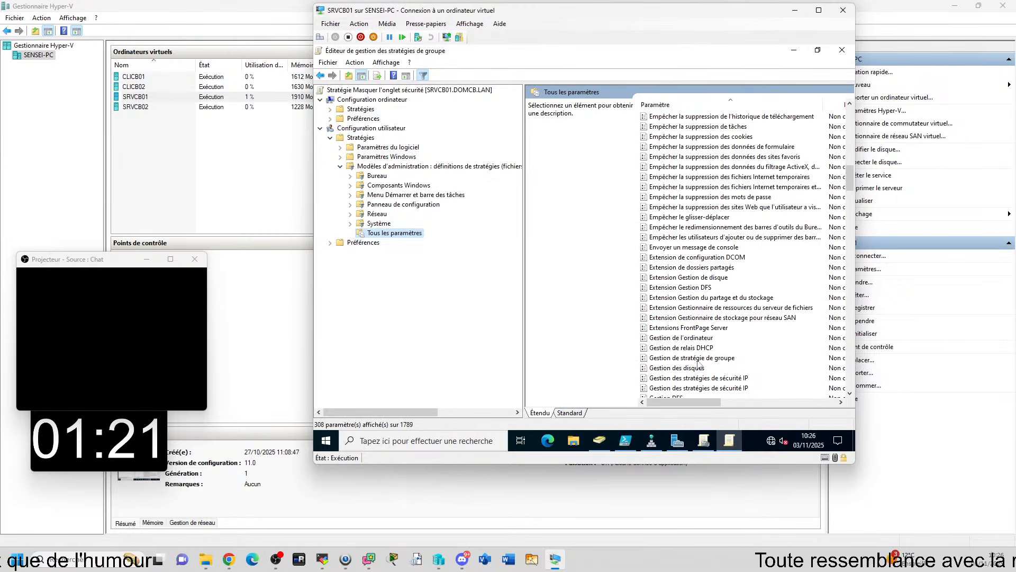
scroll(663, 252, "up", 15)
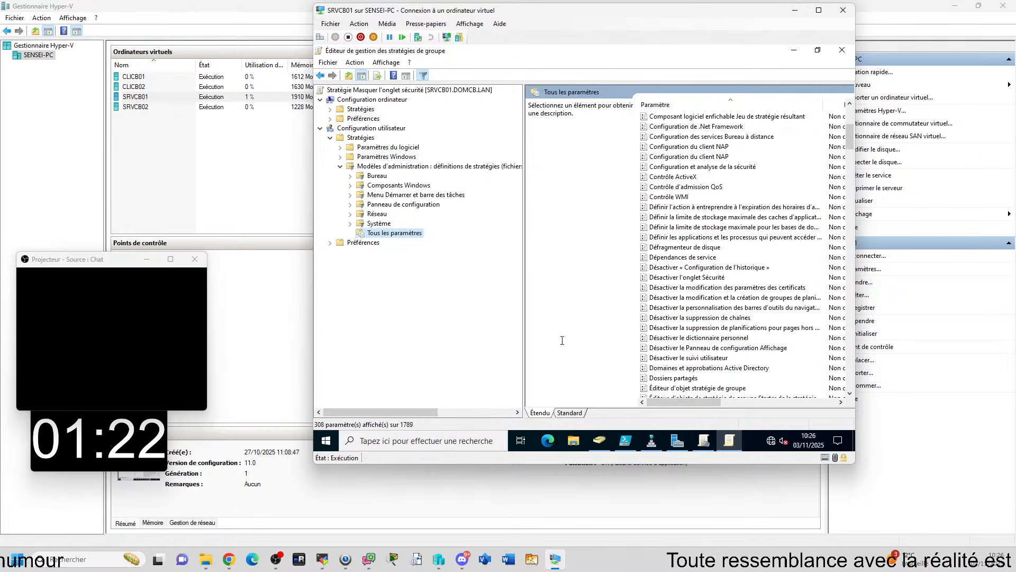
Restrict the SUPPRIMER keyword filter to setting titles by excluding Texte d'aide and Commentaire
right_click(393, 166)
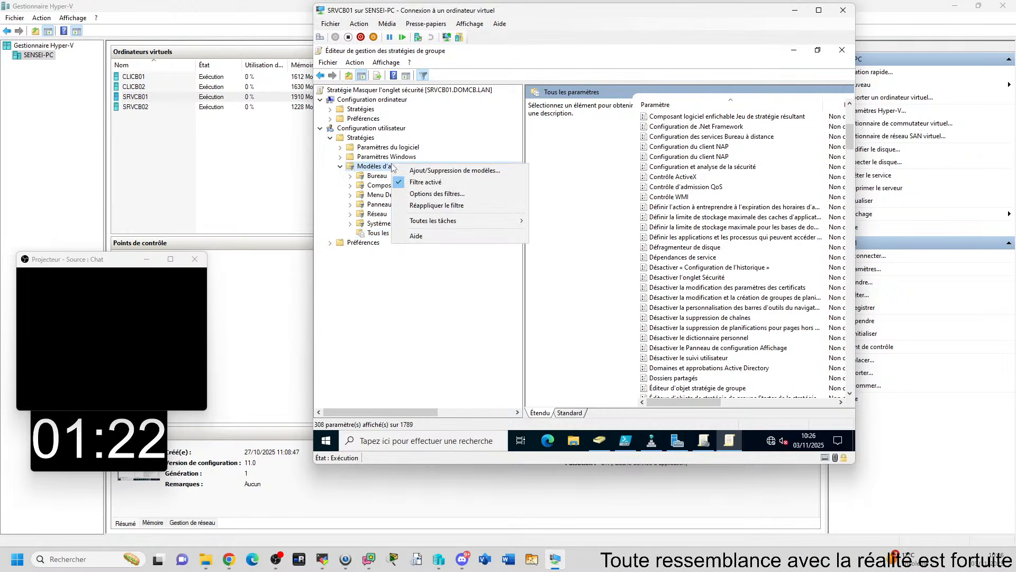
left_click(428, 193)
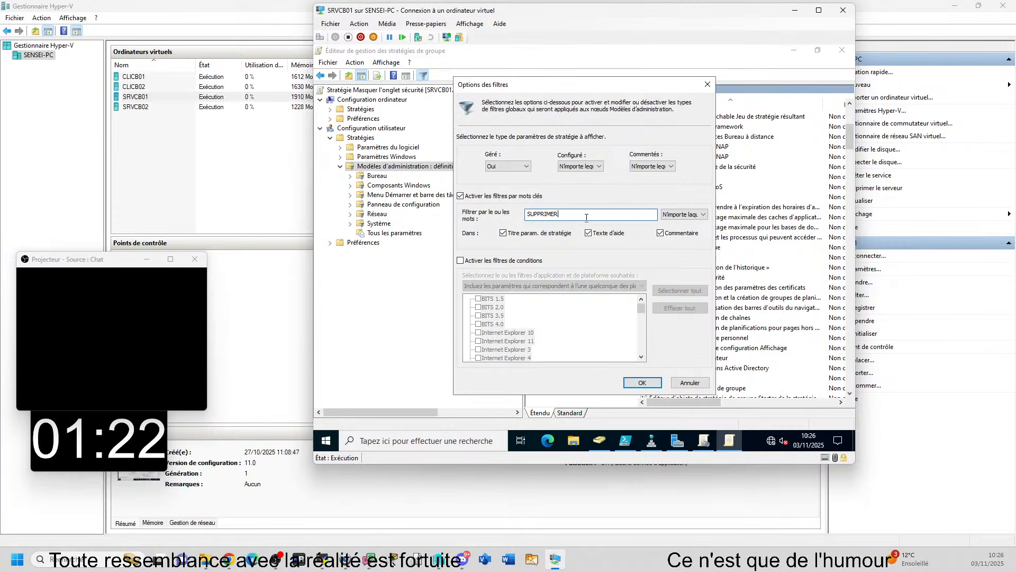
mouse_move(677, 440)
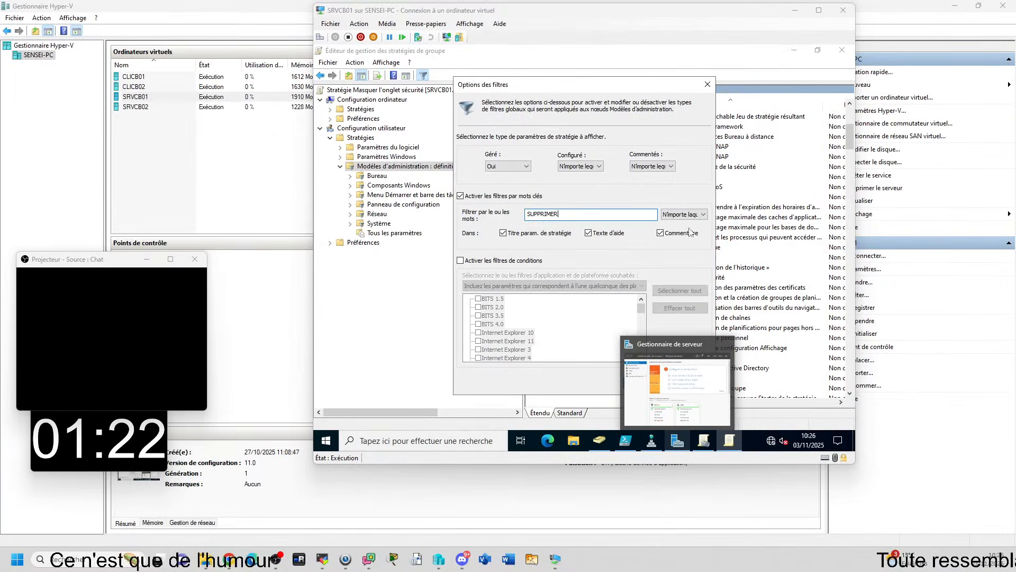
left_click(661, 234)
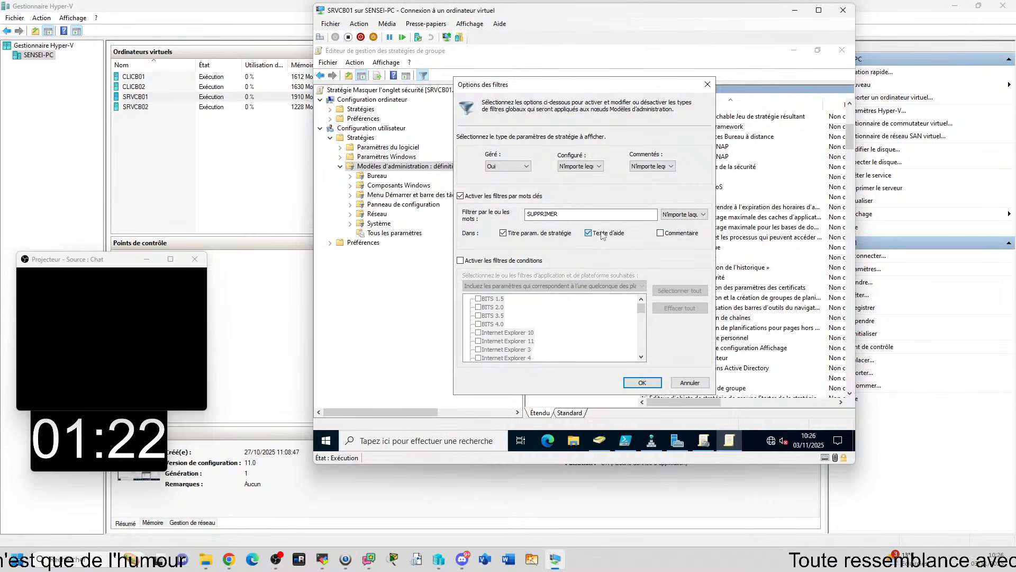
left_click(659, 384)
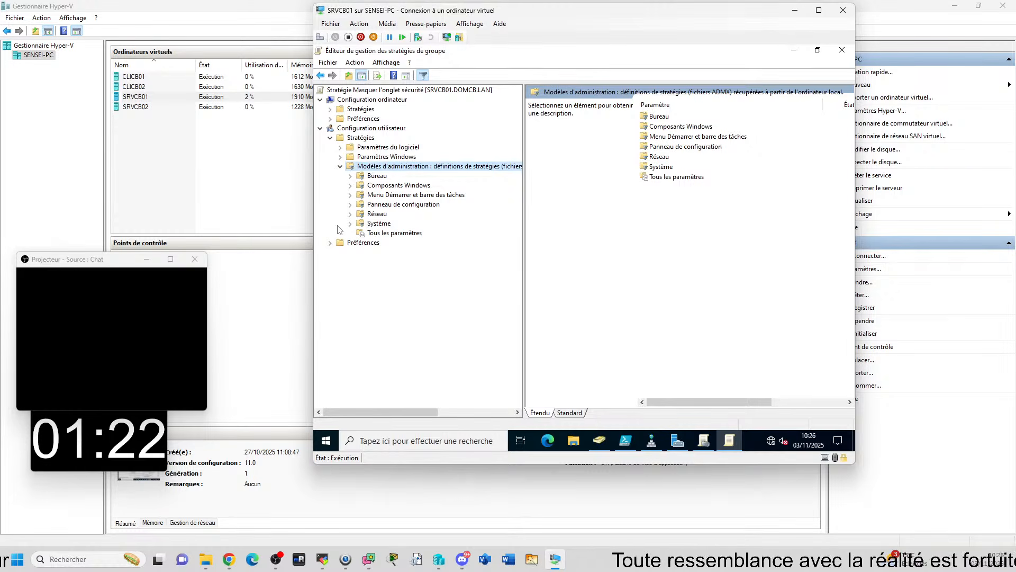
Show Tous les paramètres under the title-only filter and review the settings with Supprimer in their names
left_click(394, 233)
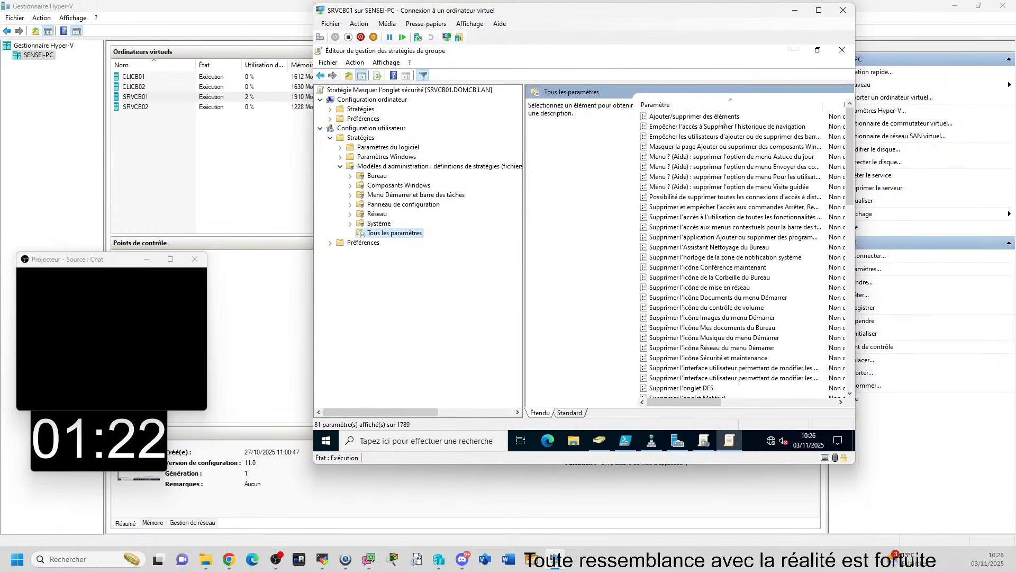
scroll(721, 302, "down", 15)
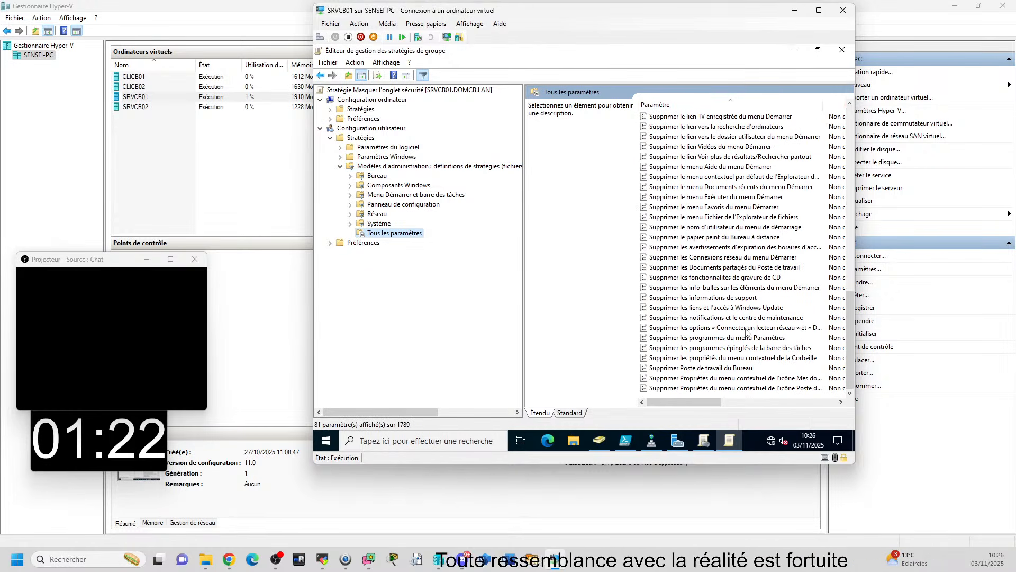
scroll(756, 337, "up", 15)
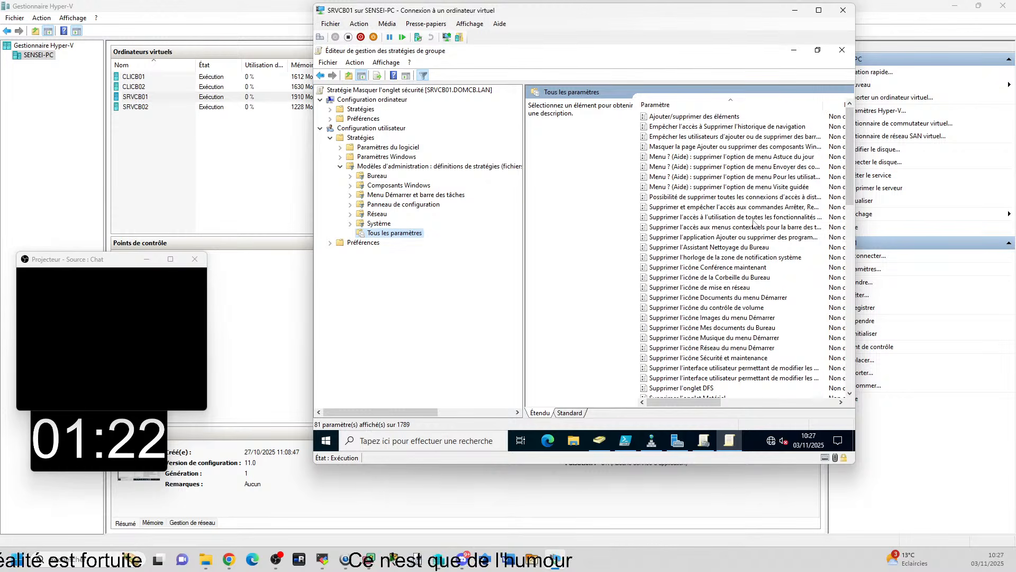
Turn off the filter on Modèles d'administration and show the Composants Windows categories
right_click(379, 167)
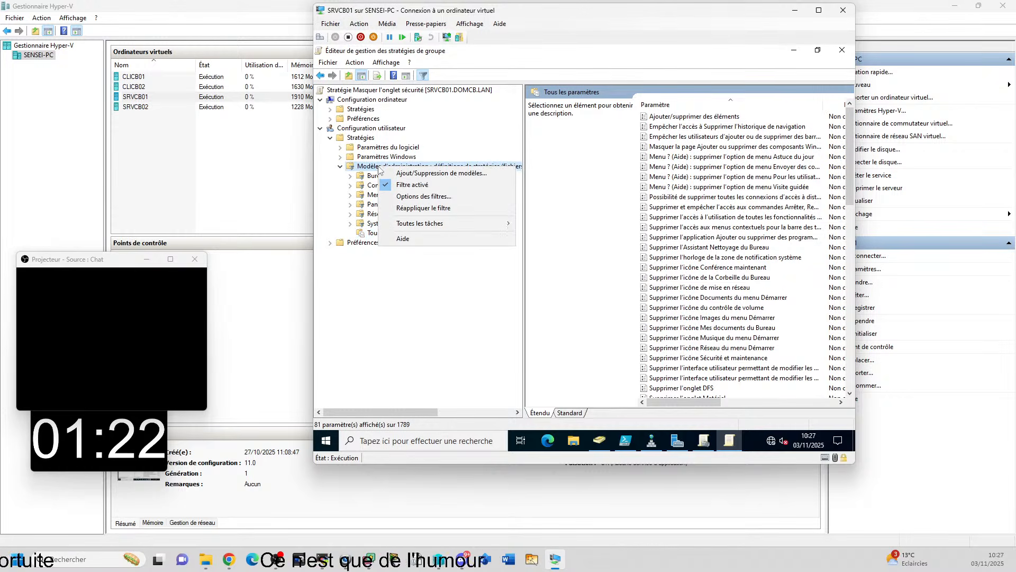
left_click(411, 186)
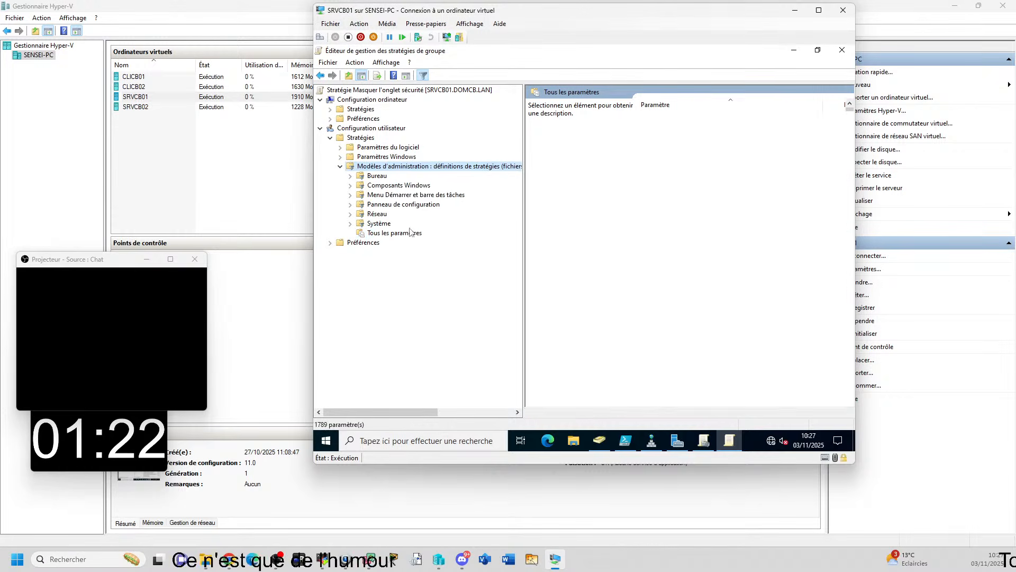
left_click(397, 186)
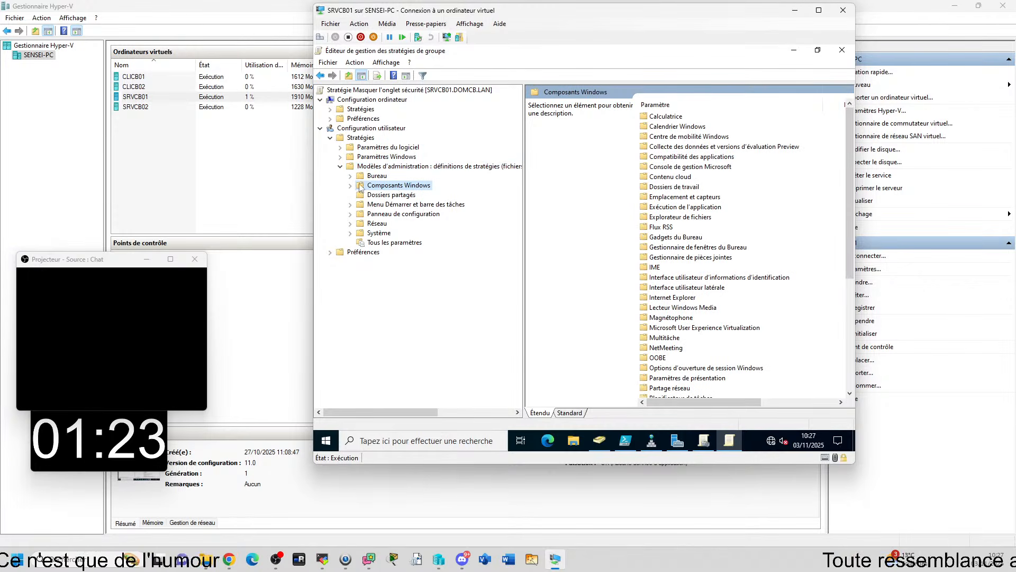
Show the Explorateur de fichiers settings under Composants Windows and sort them alphabetically by setting name
double_click(397, 186)
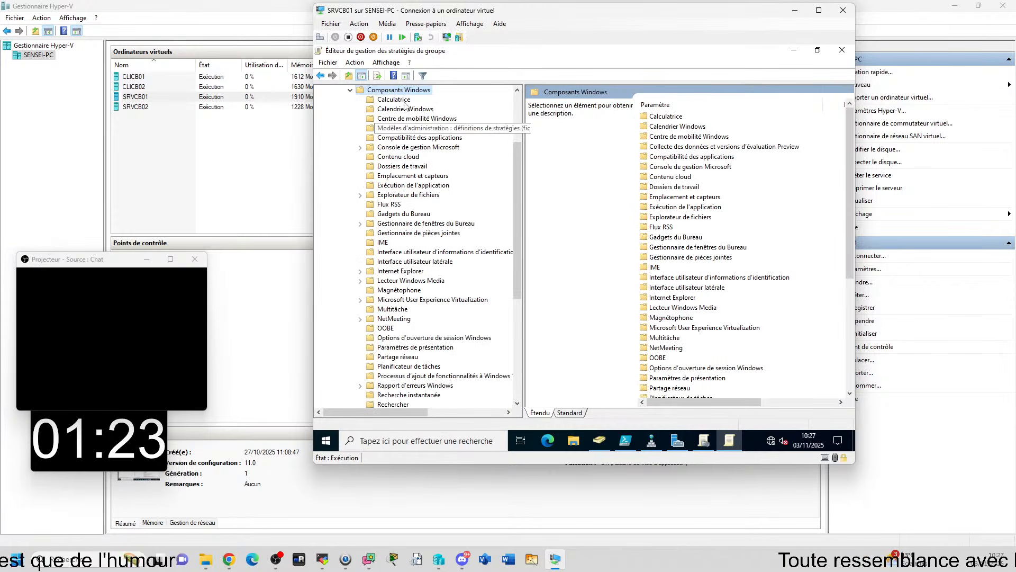
double_click(408, 194)
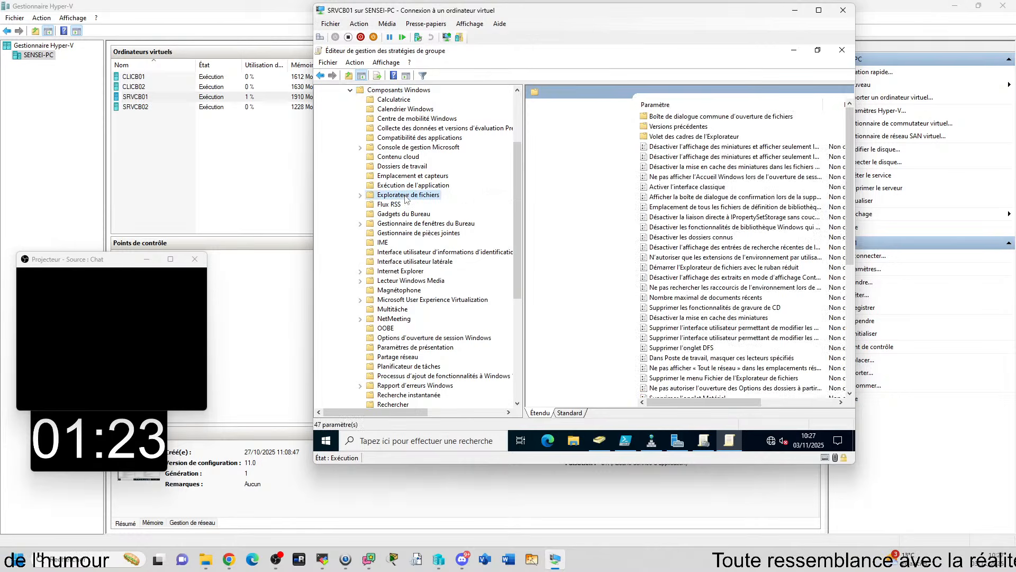
left_click(693, 308)
scroll(693, 308, "down", 7)
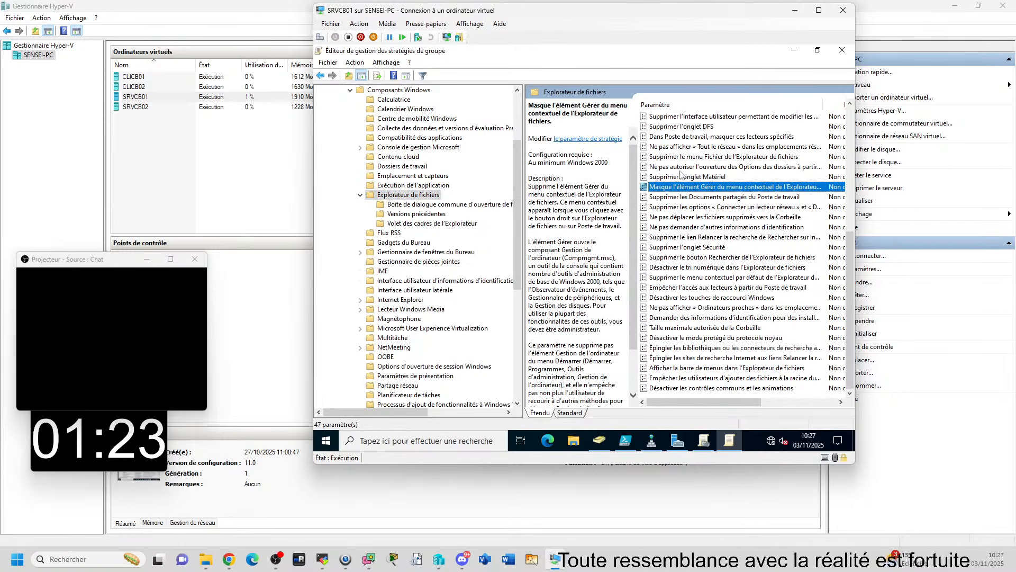
left_click(690, 107)
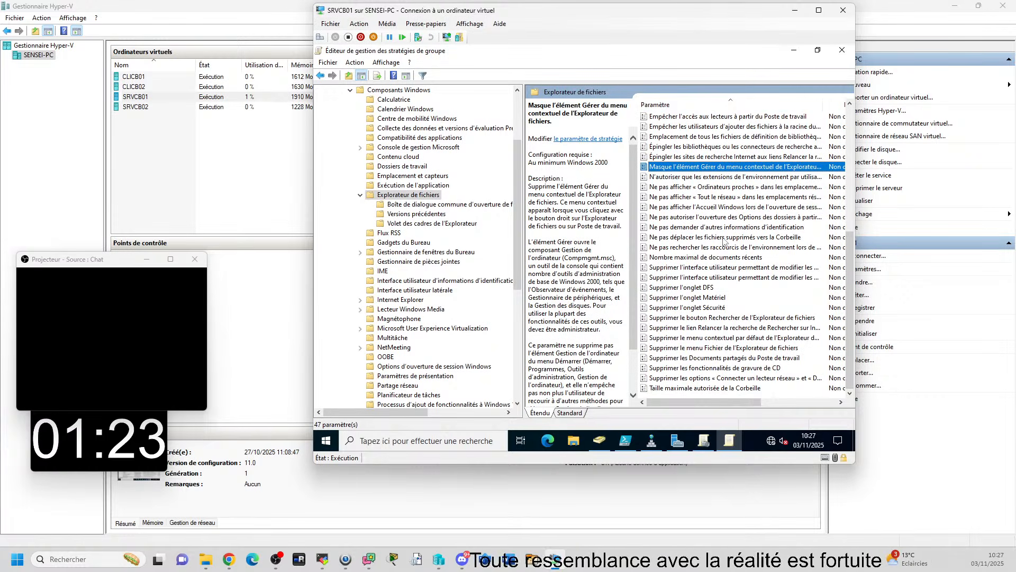
Open the Supprimer l'onglet Sécurité setting and move its dialog aside so the policy tree path is visible
left_click(700, 308)
double_click(700, 309)
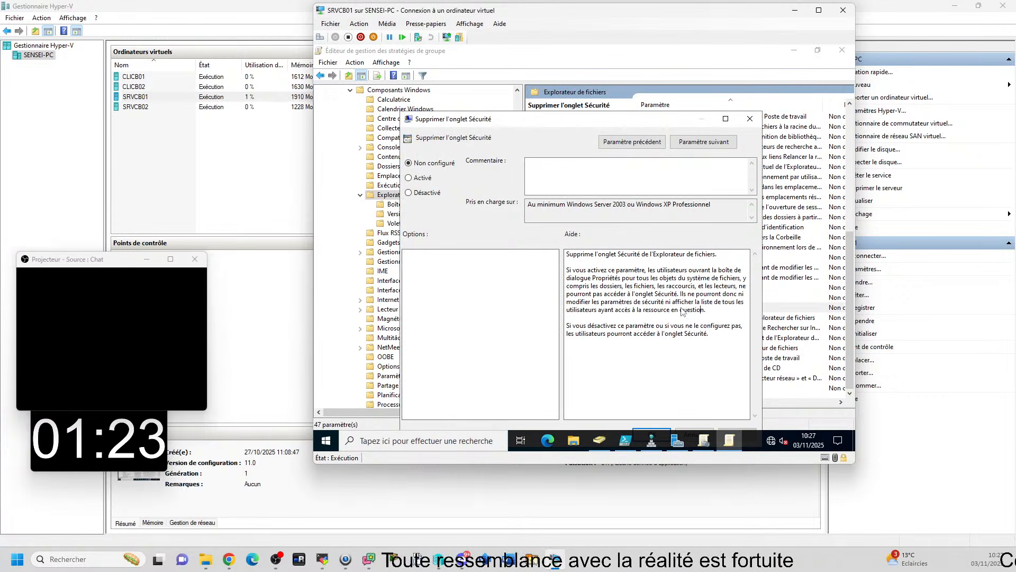
left_click_drag(495, 123, 586, 121)
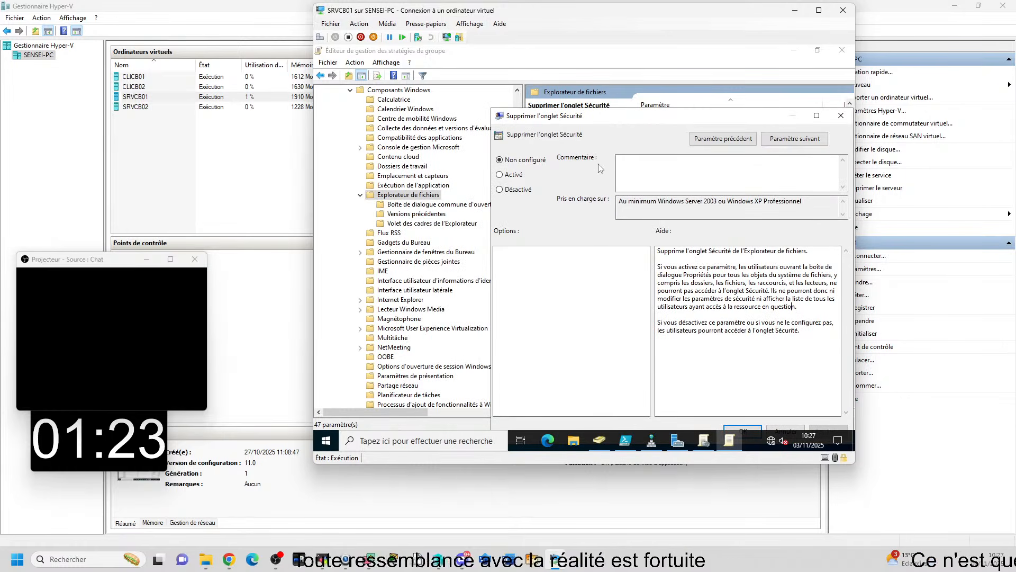
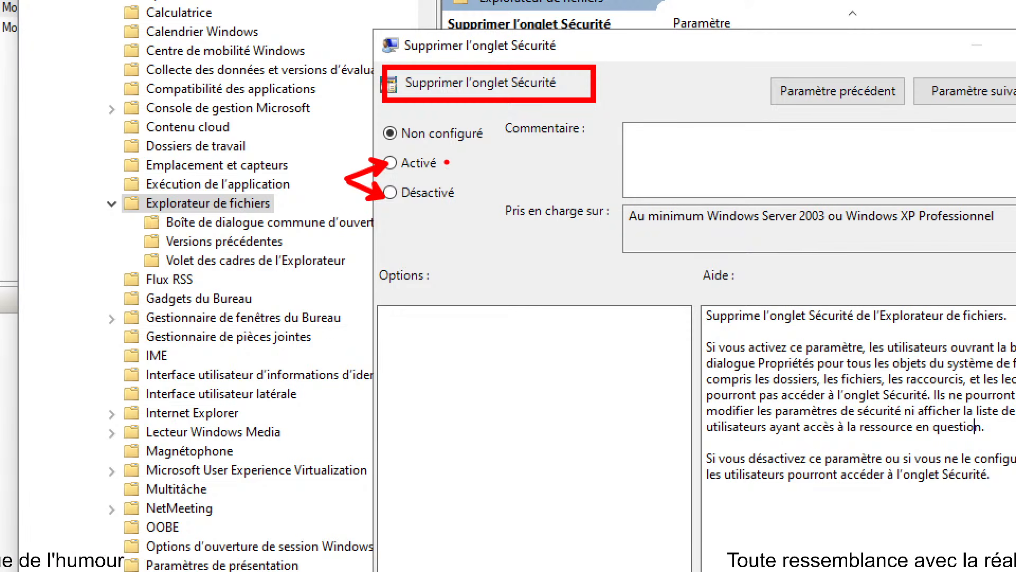
left_click_drag(442, 162, 522, 177)
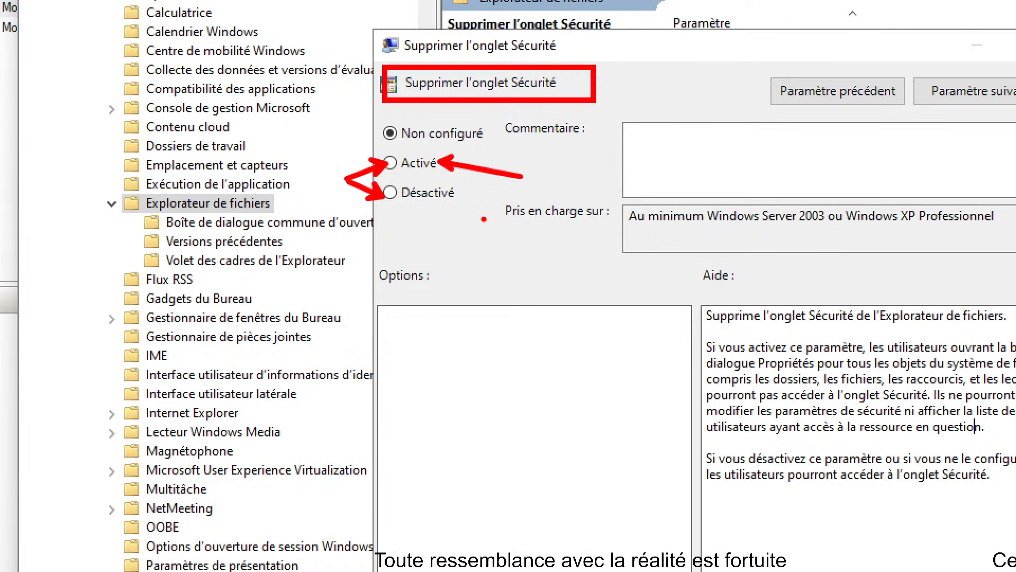
left_click_drag(465, 191, 530, 180)
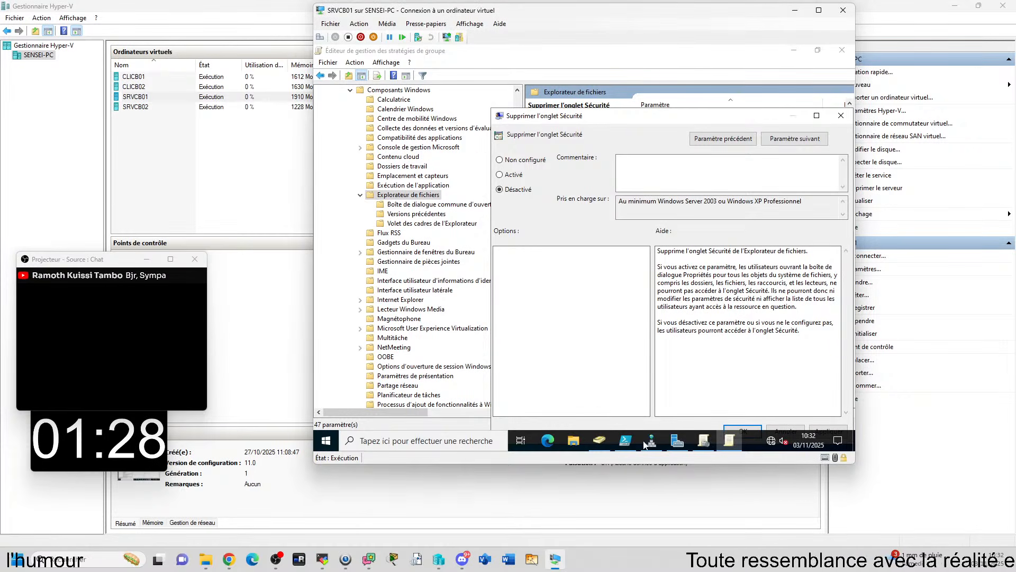
mouse_move(645, 445)
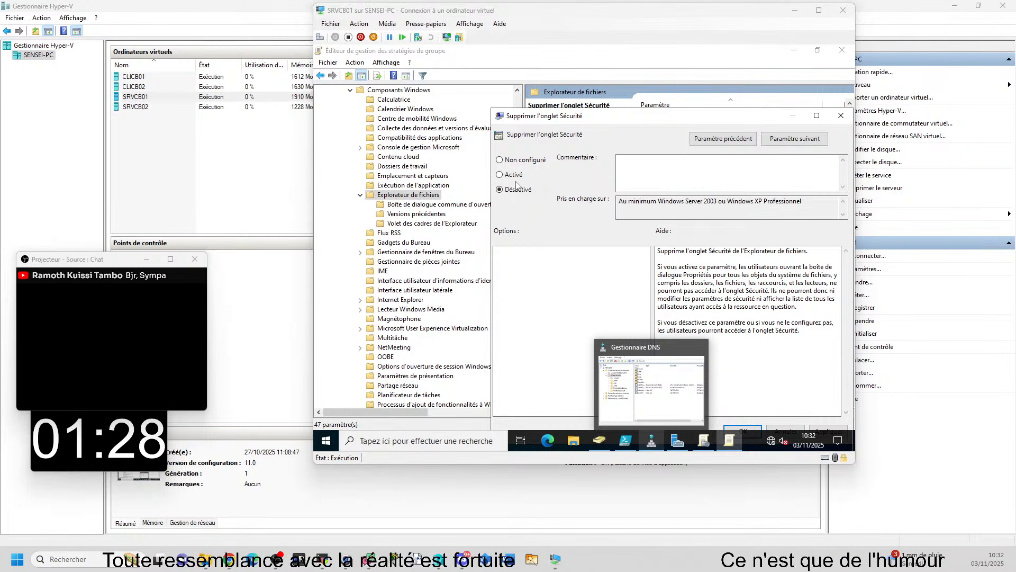
Move the Supprimer l'onglet Sécurité dialog so that its full help text and confirmation buttons fit on the screen
left_click(511, 160)
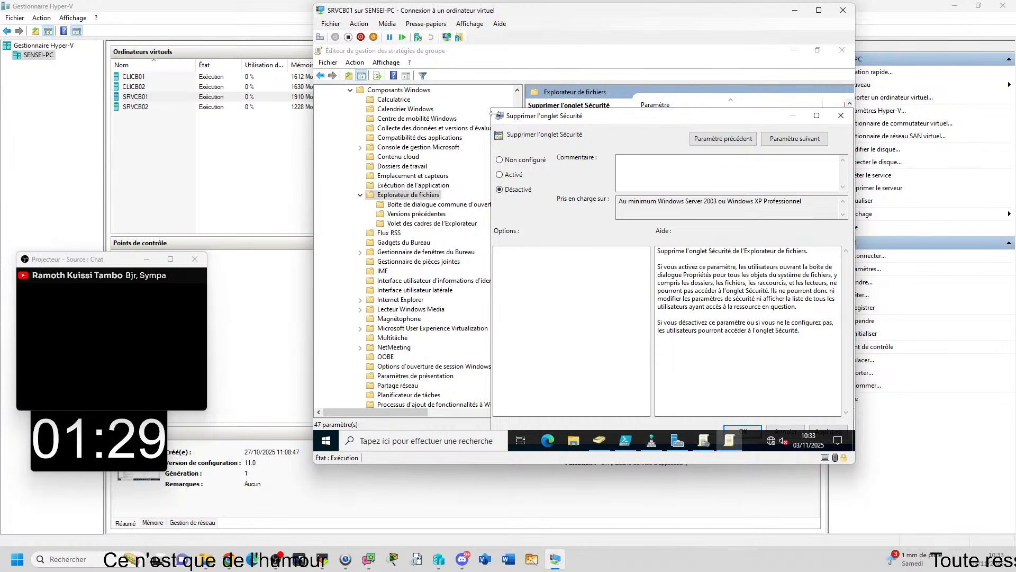
left_click_drag(531, 120, 411, 105)
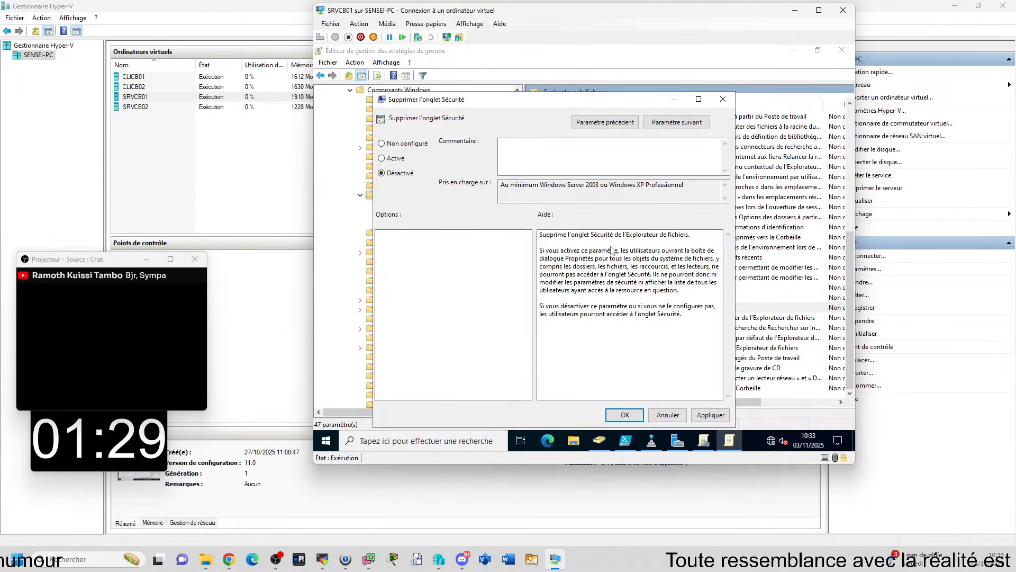
mouse_move(651, 440)
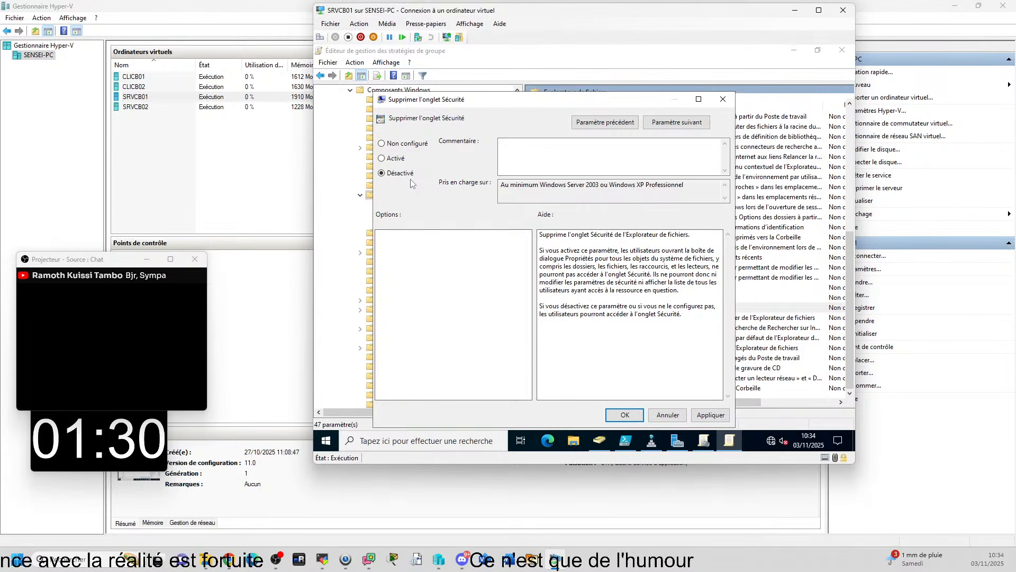
Try the Non configuré, Désactivé and Activé states of Supprimer l'onglet Sécurité in turn without applying any of them
left_click(403, 145)
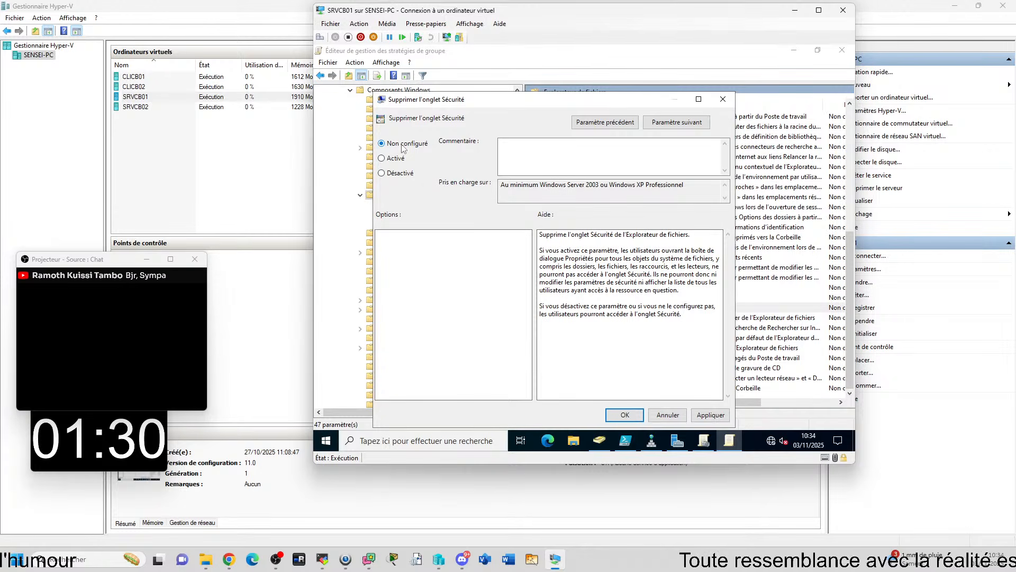
left_click(405, 174)
left_click(400, 159)
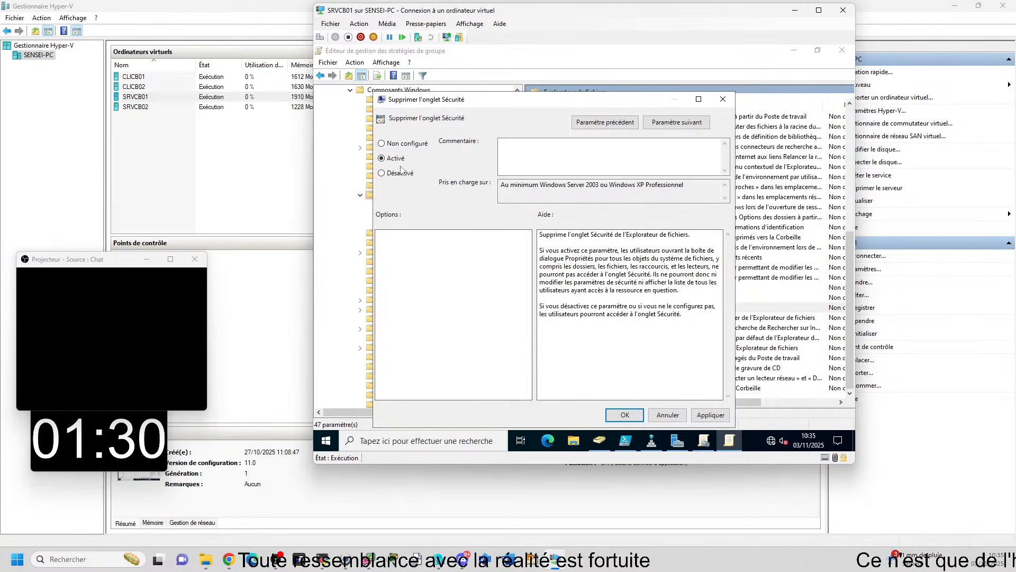
left_click(402, 175)
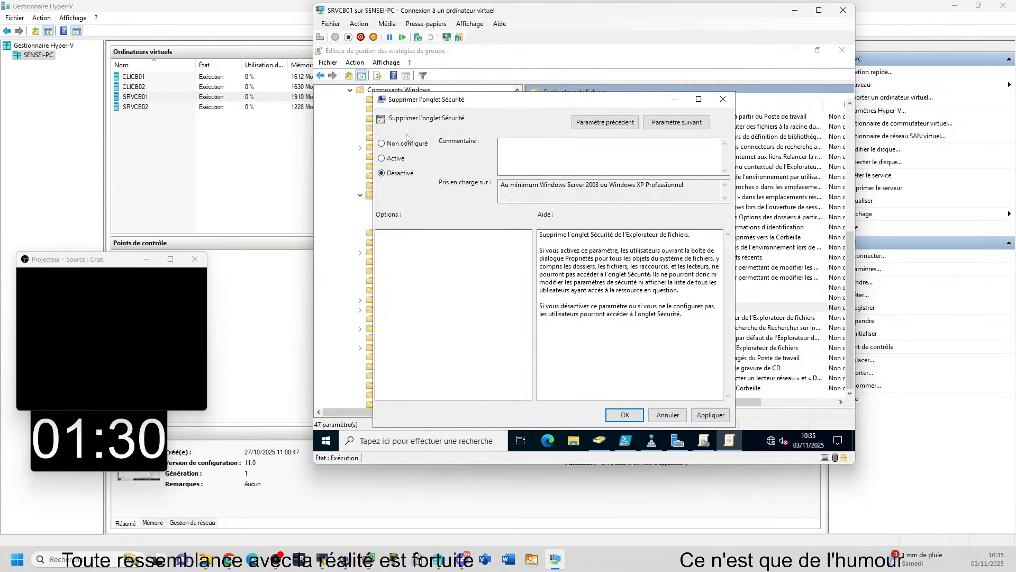
left_click(389, 147)
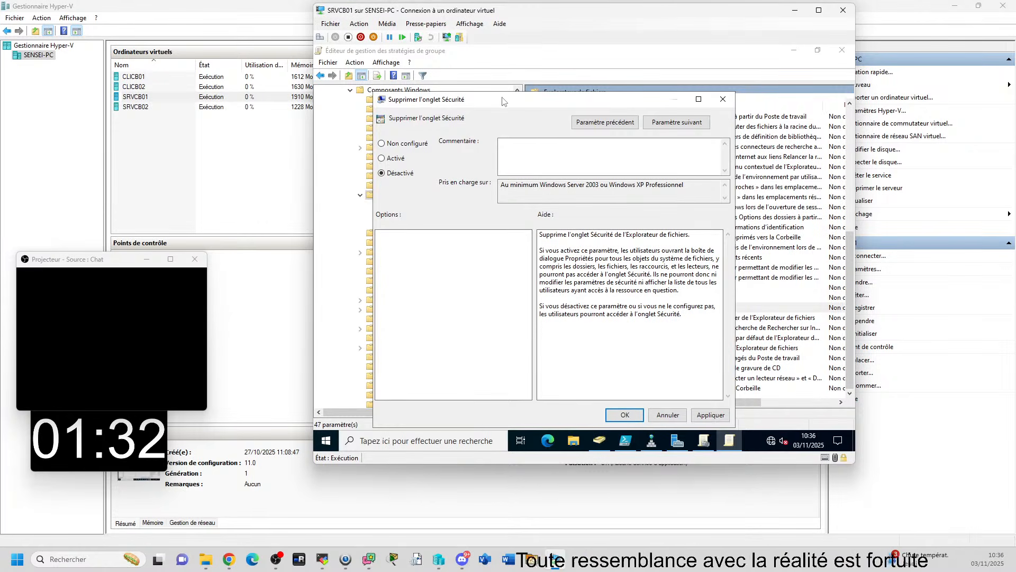
Shift the setting's dialog slightly and alternate its state between Activé, Non configuré and Désactivé, ending on Non configuré
left_click_drag(503, 103, 545, 105)
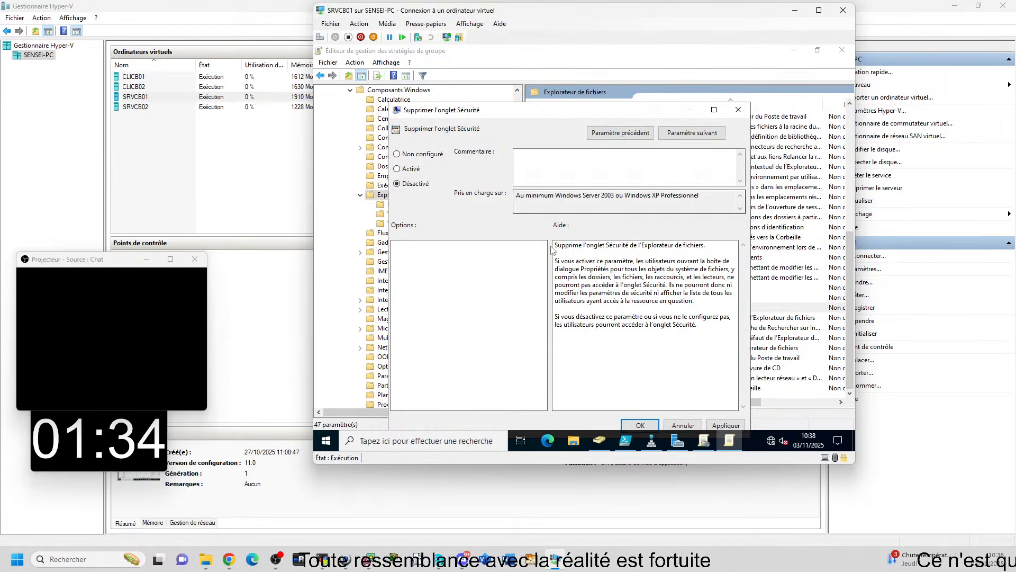
left_click(405, 169)
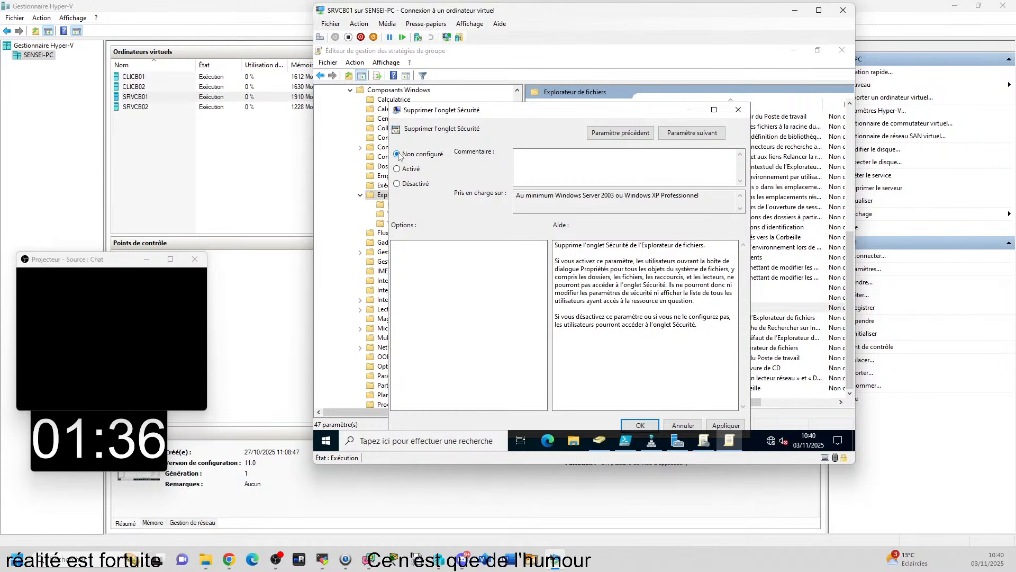
left_click(436, 153)
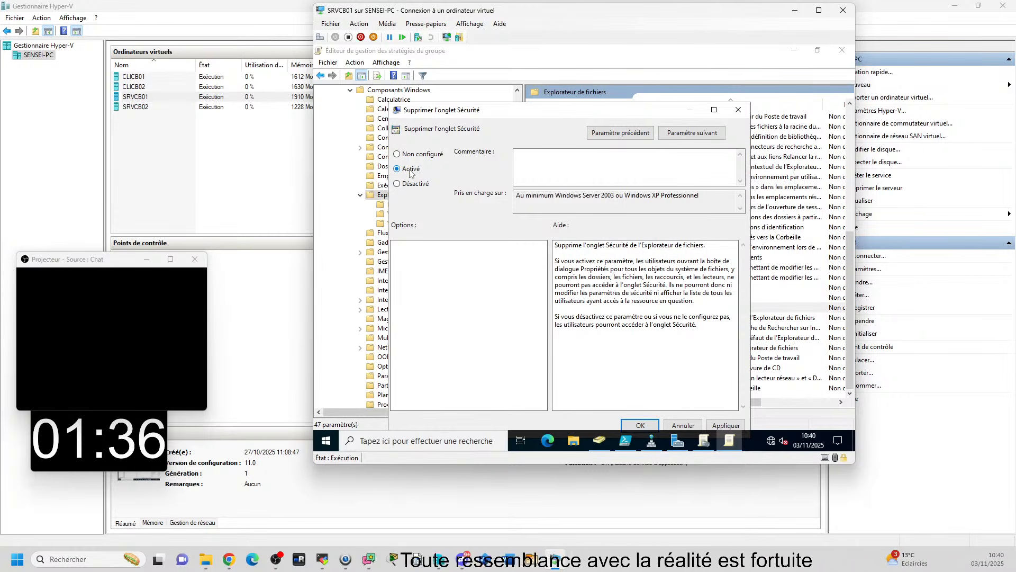
left_click(440, 154)
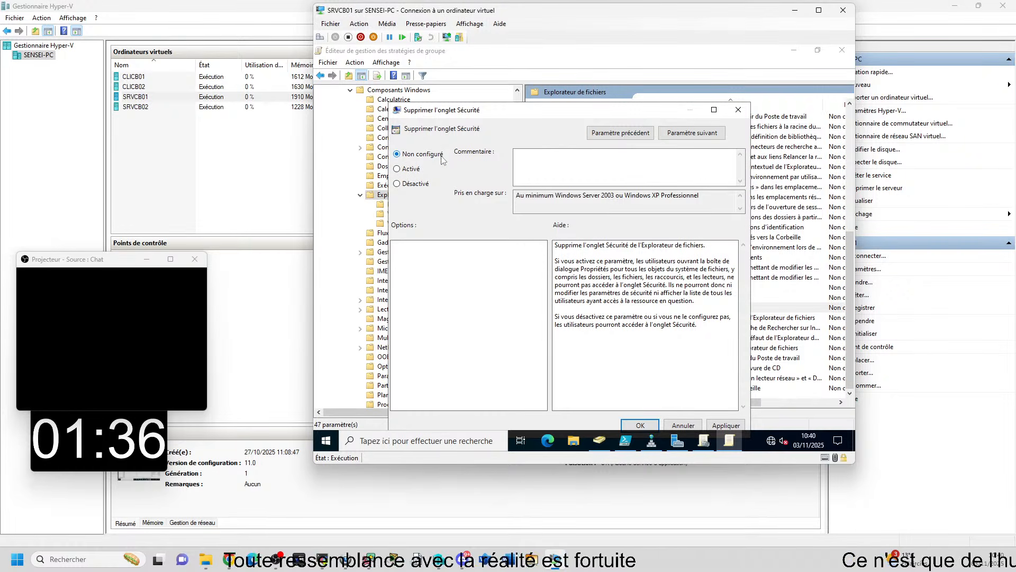
left_click(405, 169)
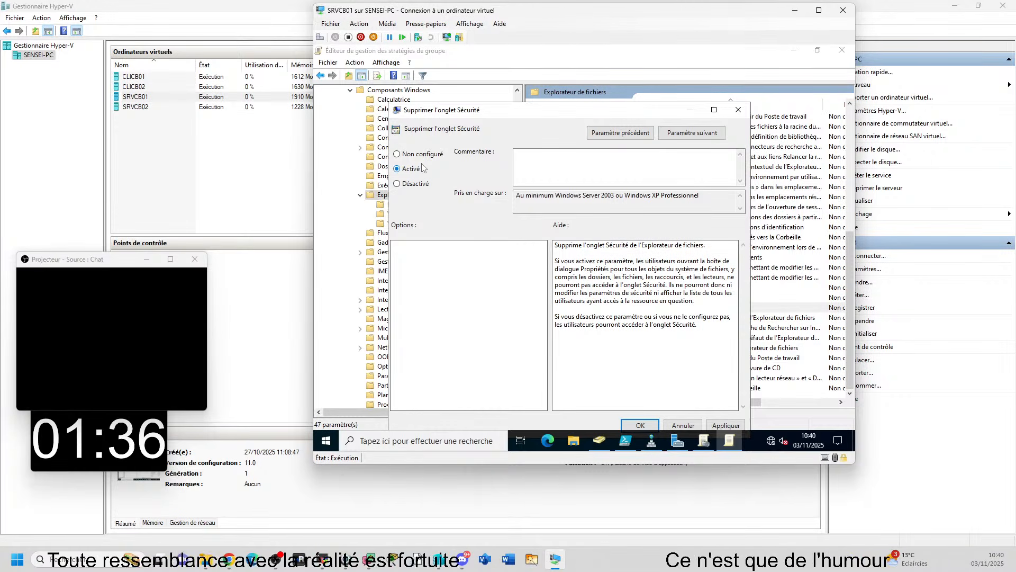
left_click(412, 185)
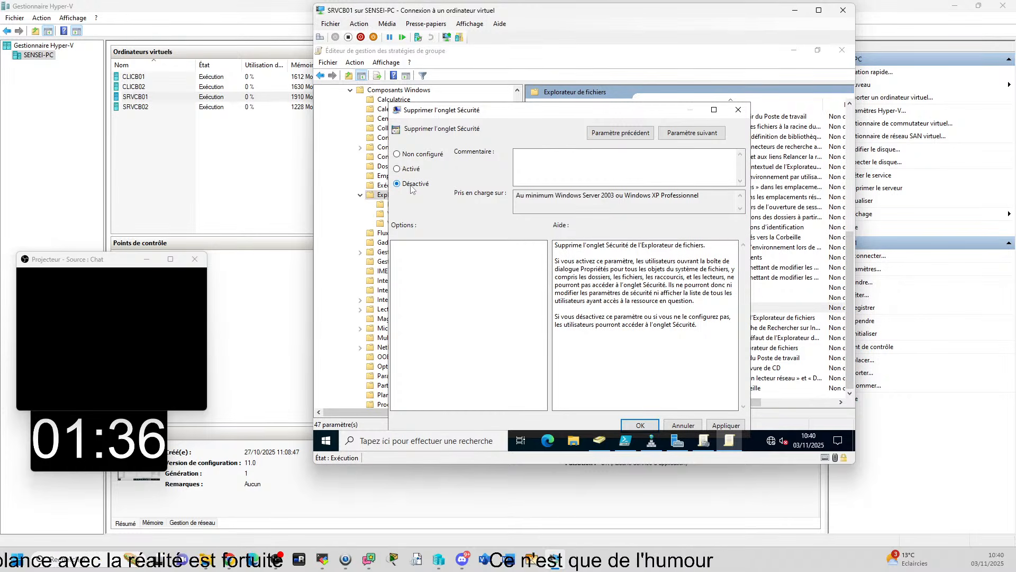
left_click(421, 155)
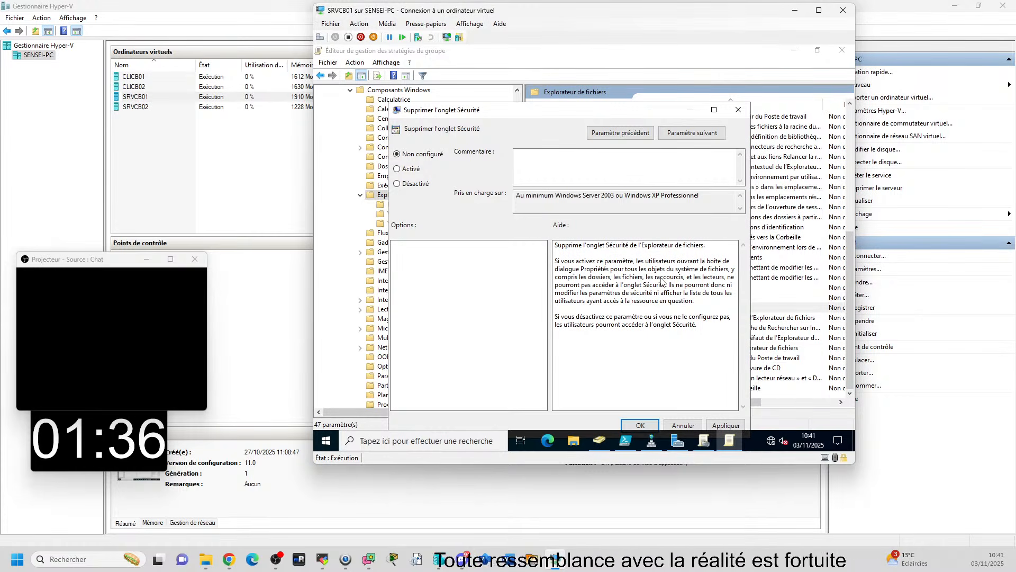
Switch Supprimer l'onglet Sécurité to Activé for comparison and leave Désactivé selected
left_click(417, 185)
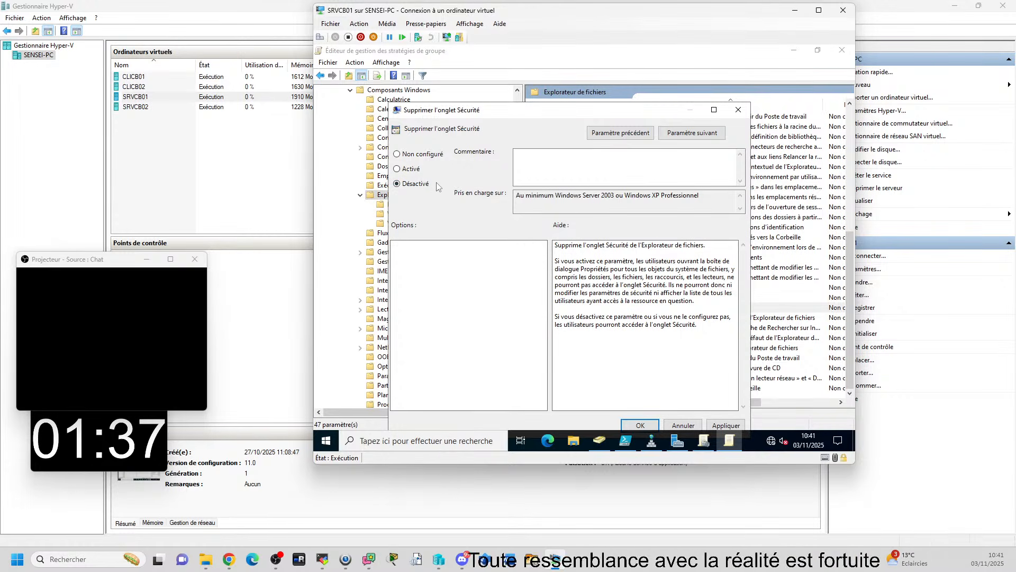
left_click(411, 170)
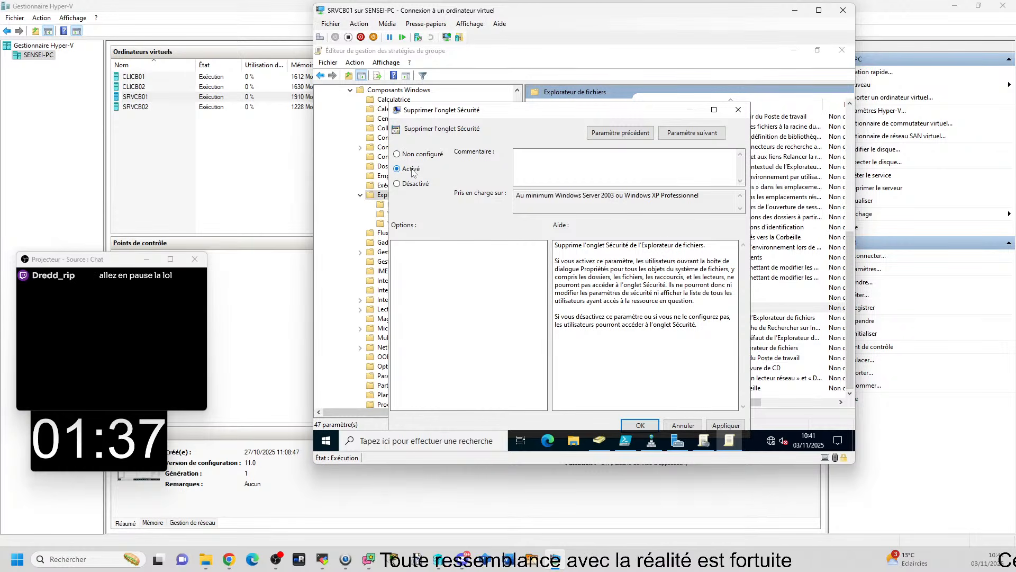
left_click(426, 185)
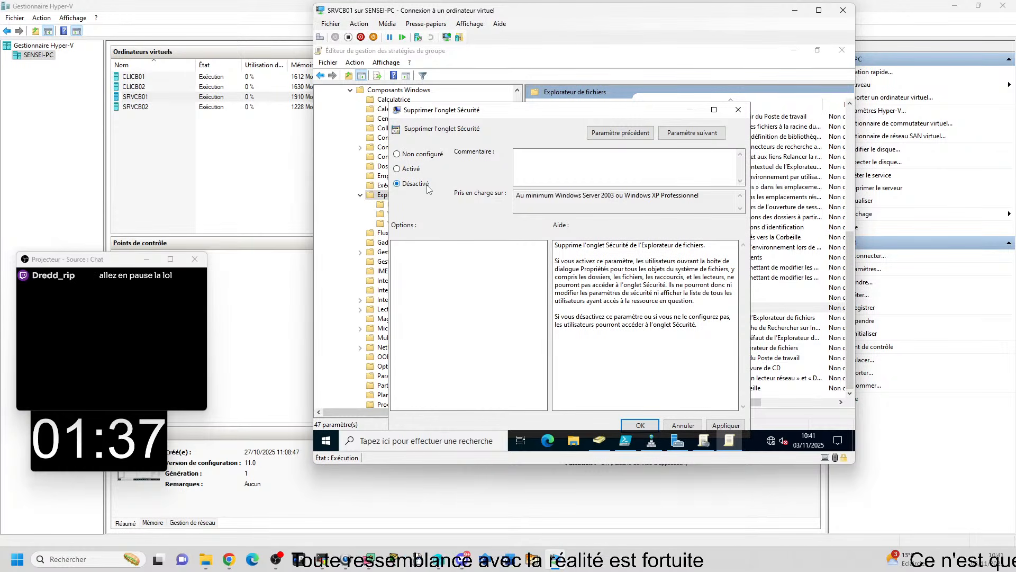